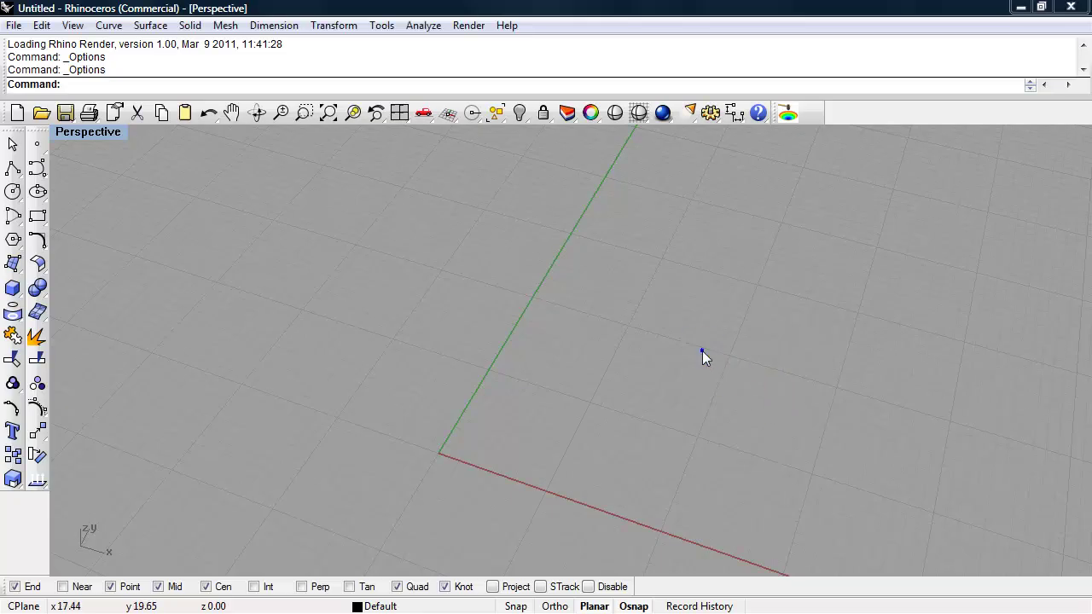
Step: Display the Plane toolbar from the default toolbar collection and place it floating over the Perspective viewport
right_click_drag(702, 352, 704, 343)
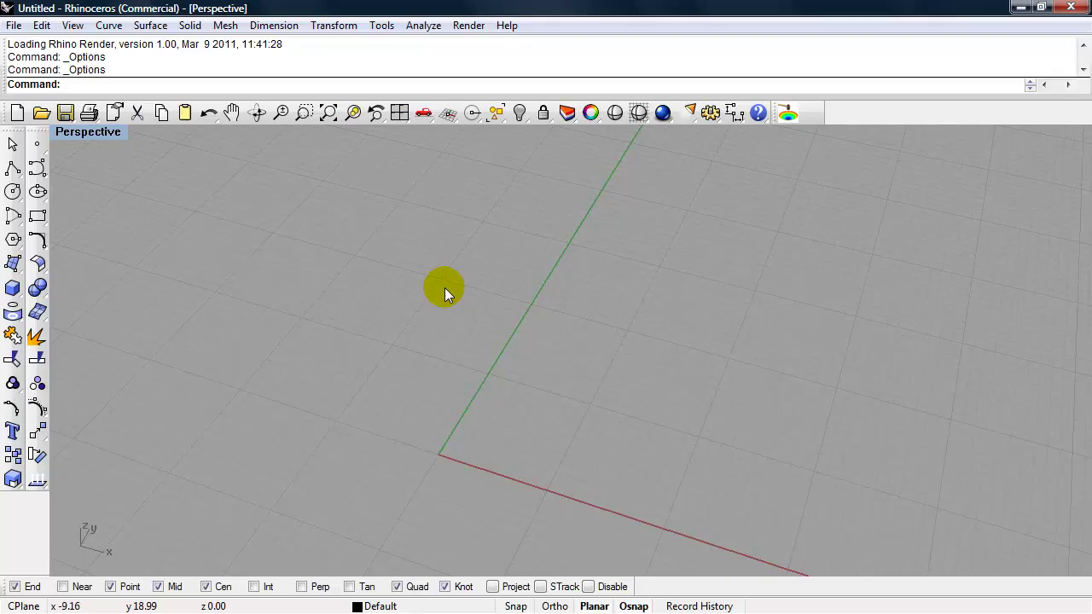
left_click(158, 29)
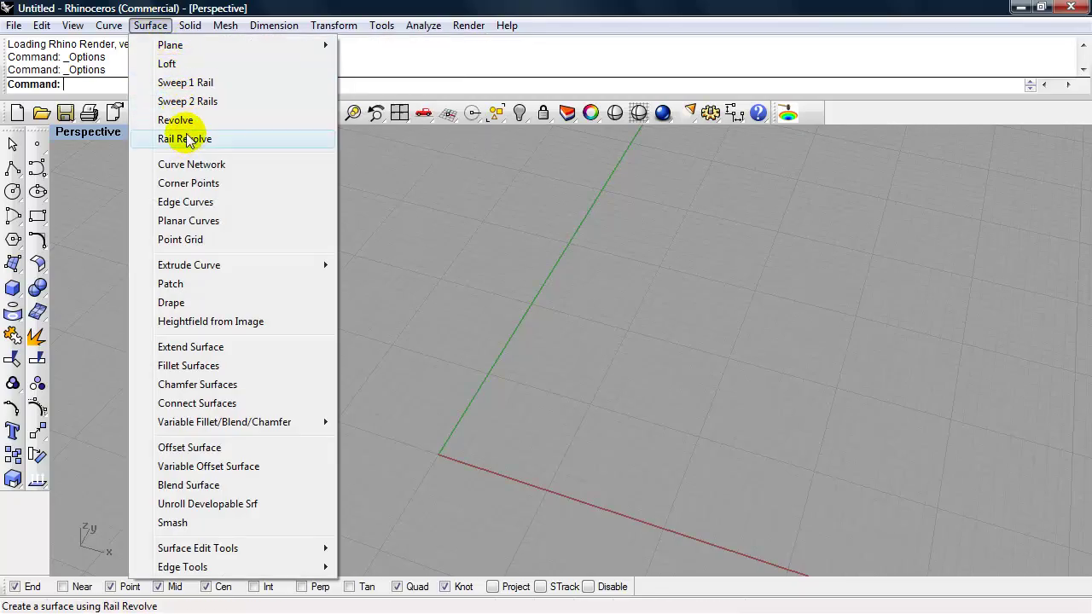
mouse_move(174, 50)
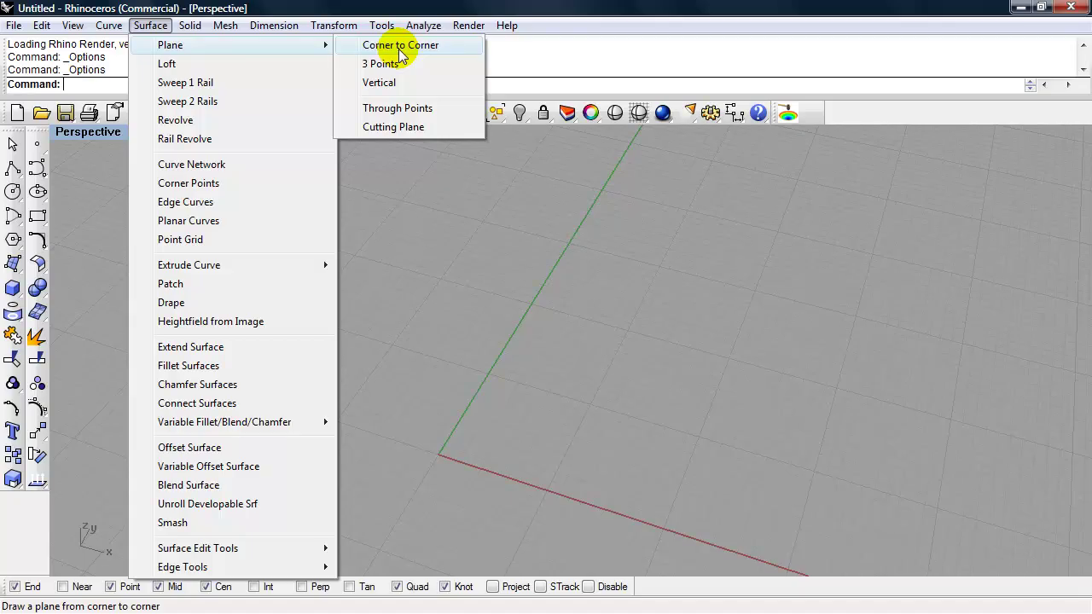
mouse_move(382, 28)
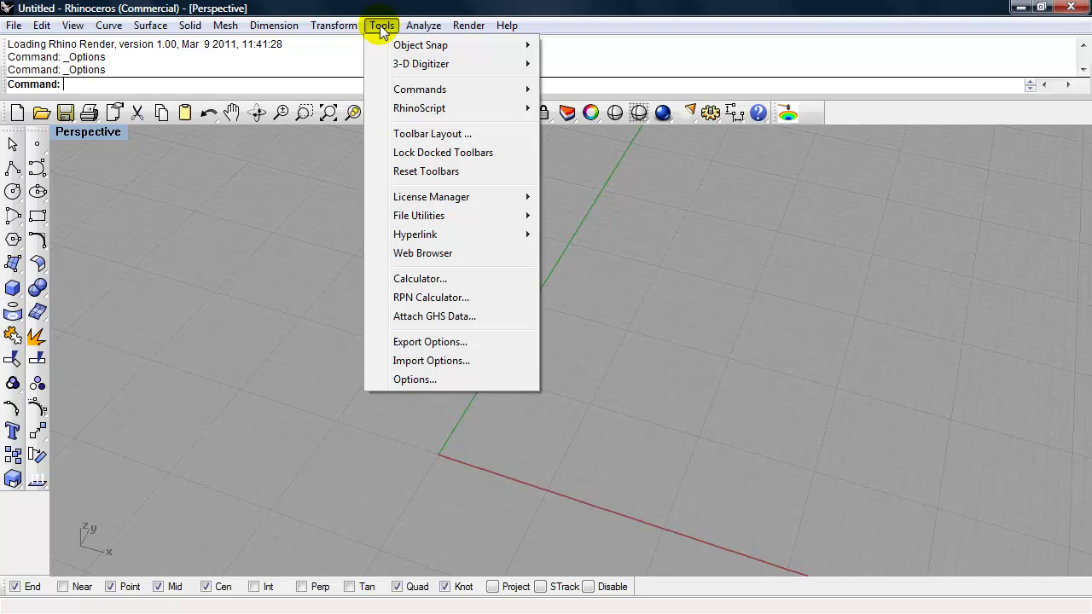
left_click(431, 134)
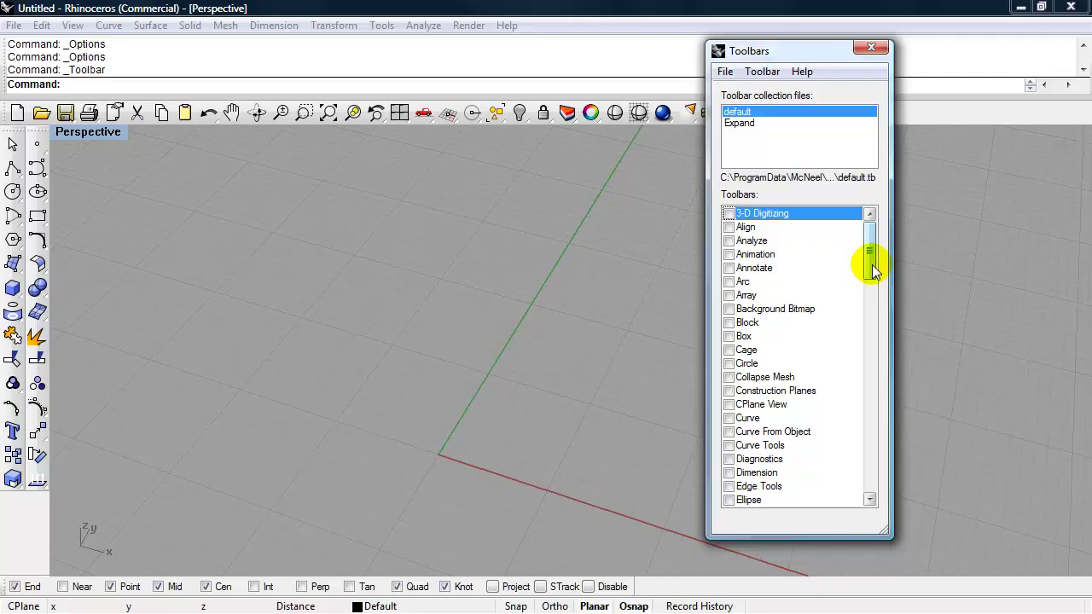
left_click_drag(873, 264, 892, 392)
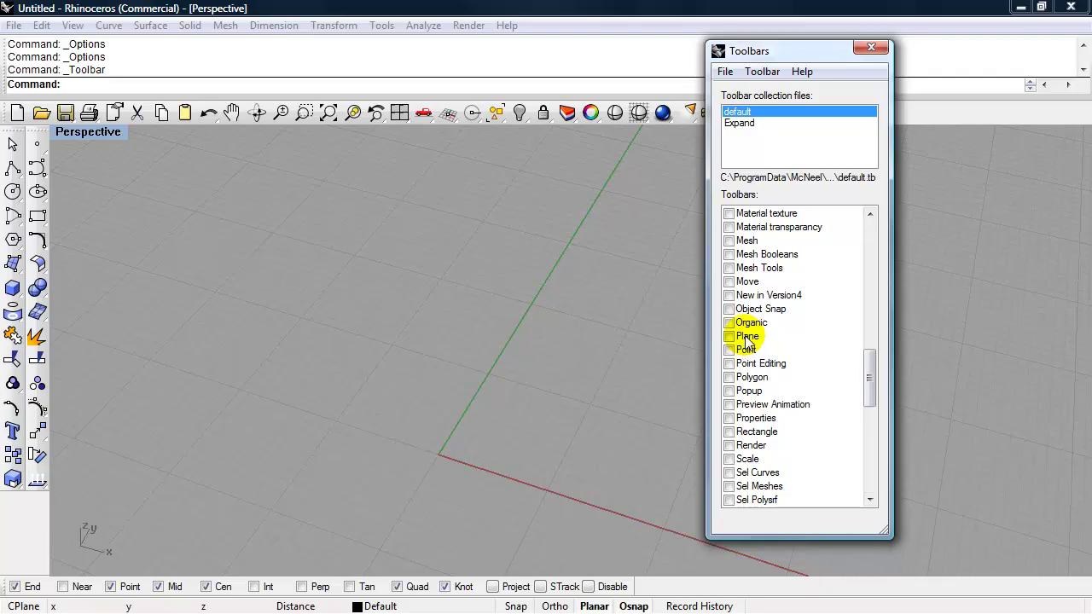
left_click(729, 337)
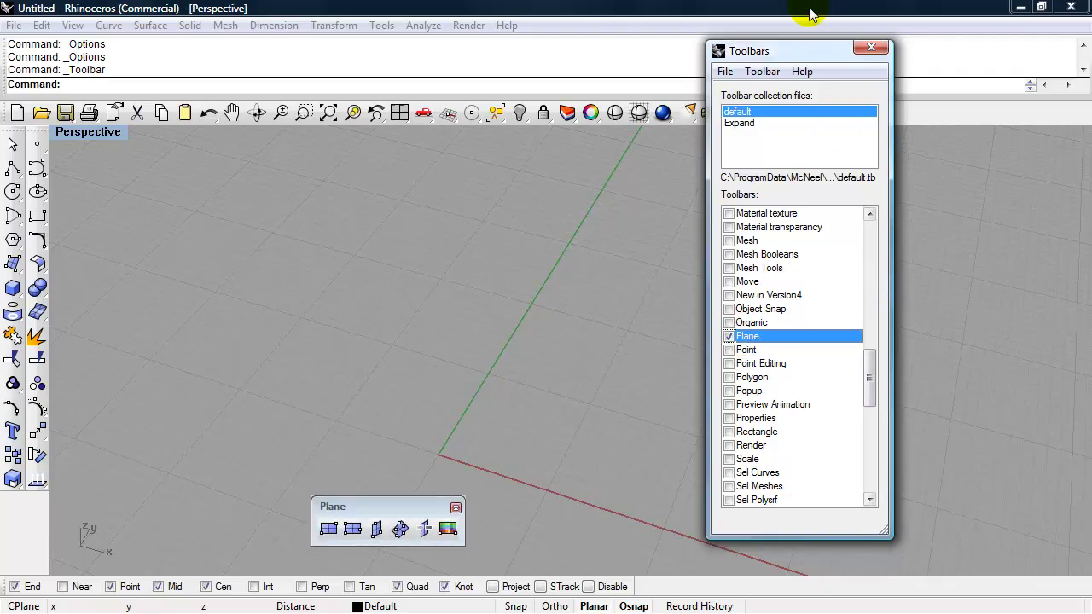
left_click(873, 47)
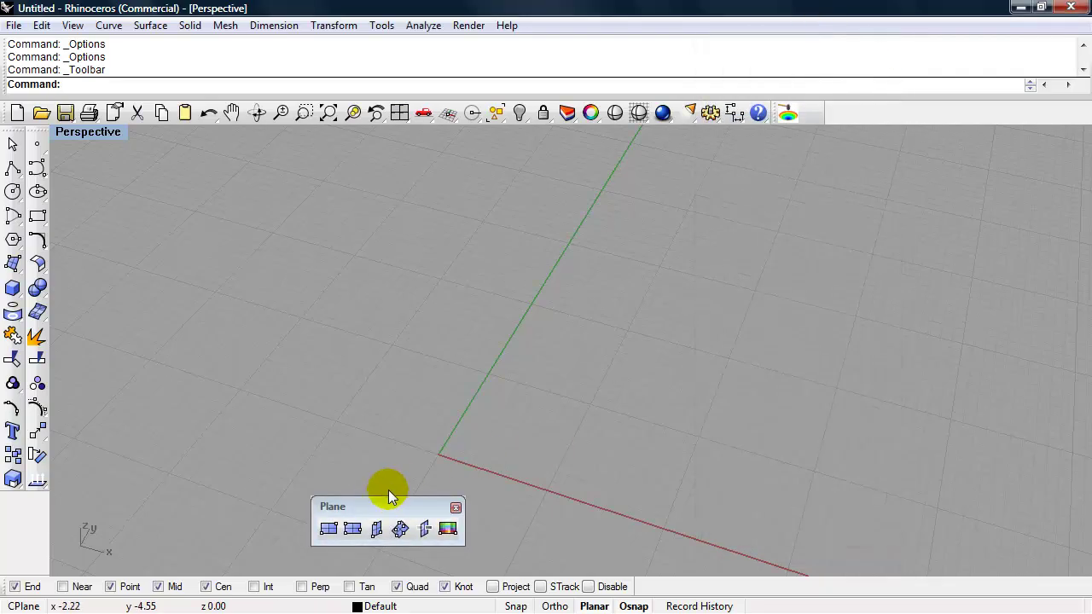
left_click_drag(385, 510, 335, 178)
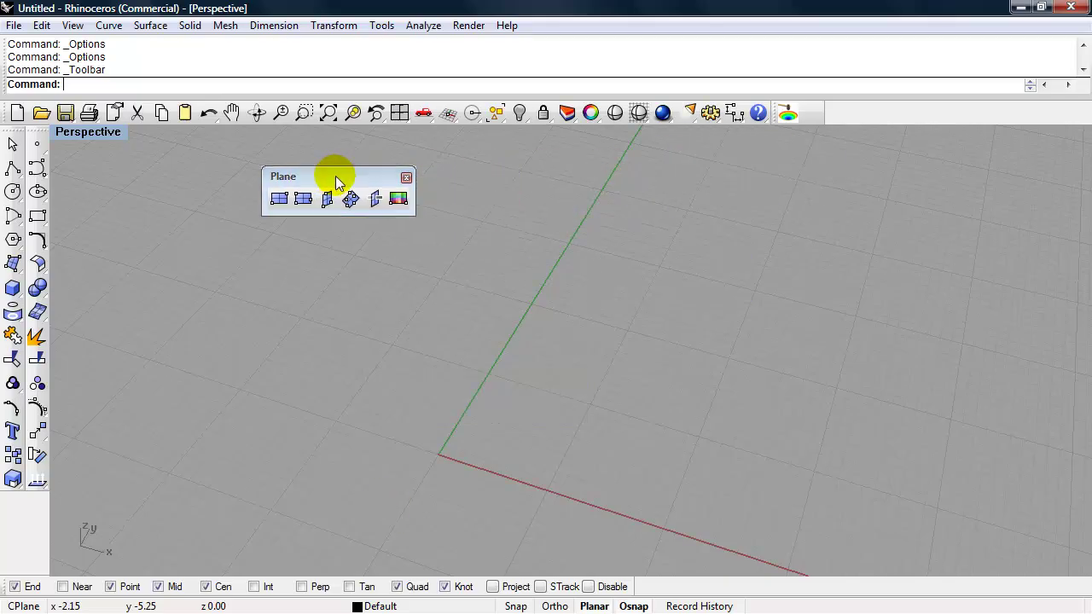
Step: Turn on grid snap and draw a corner-to-corner rectangular plane starting at the origin
left_click(279, 200)
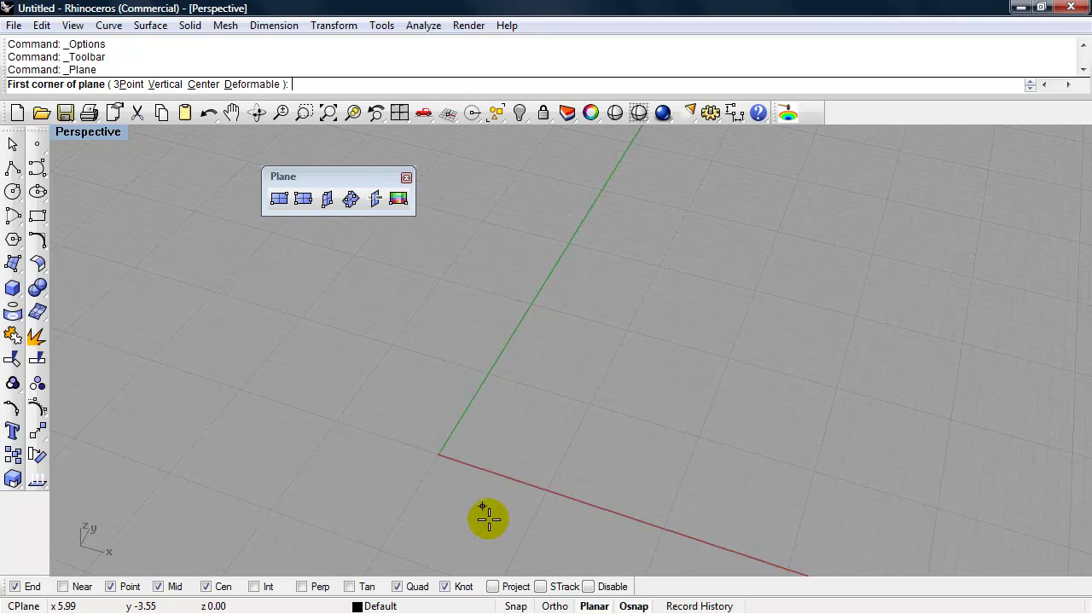
left_click(515, 607)
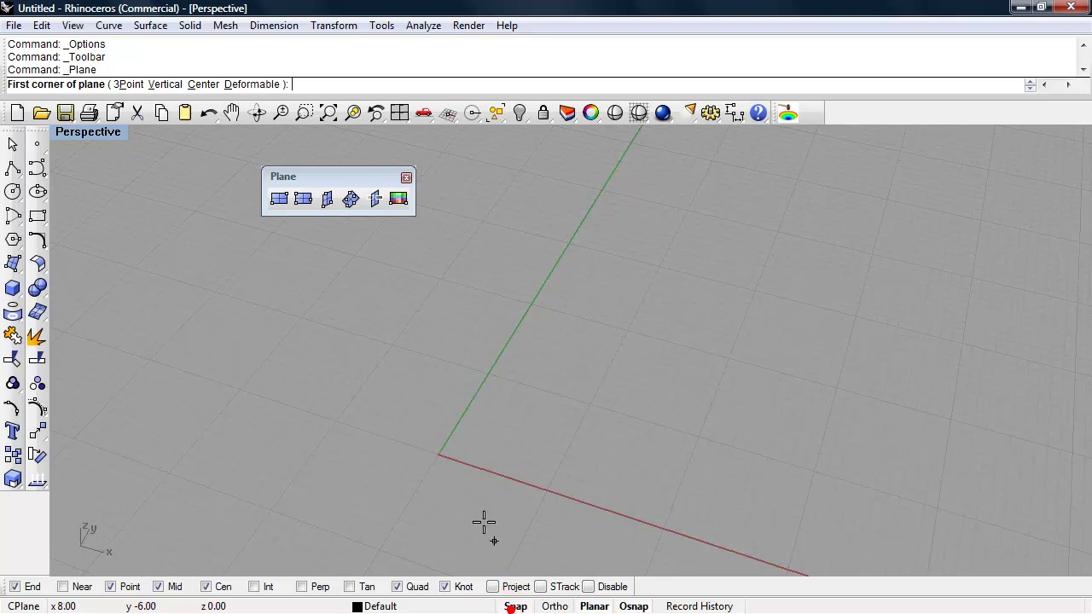
left_click(438, 454)
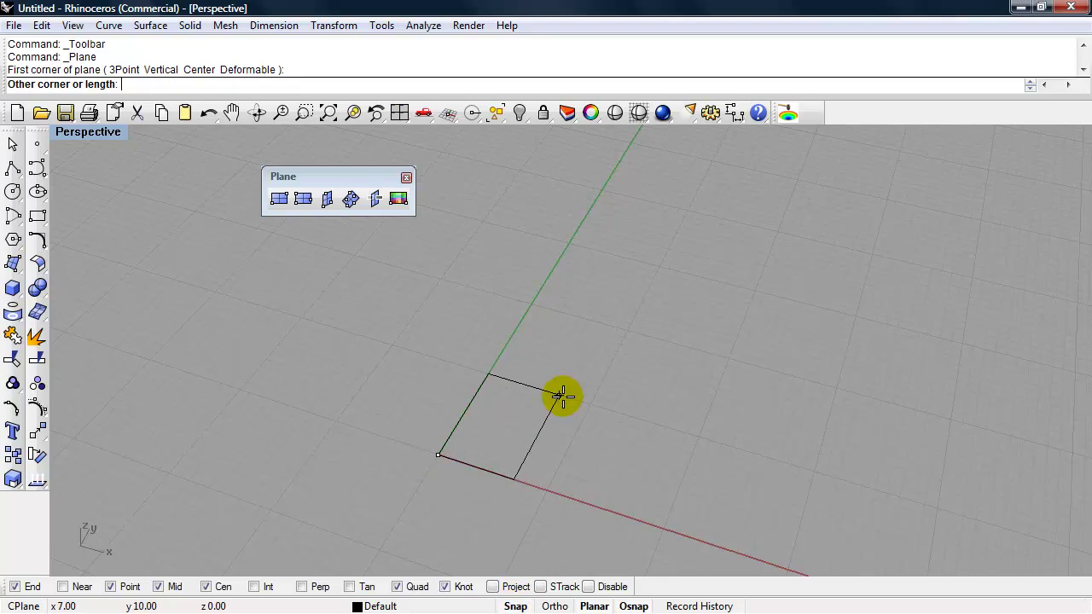
left_click(700, 436)
mouse_move(571, 380)
right_mouse_down()
mouse_move(572, 370)
mouse_move(559, 372)
right_mouse_up()
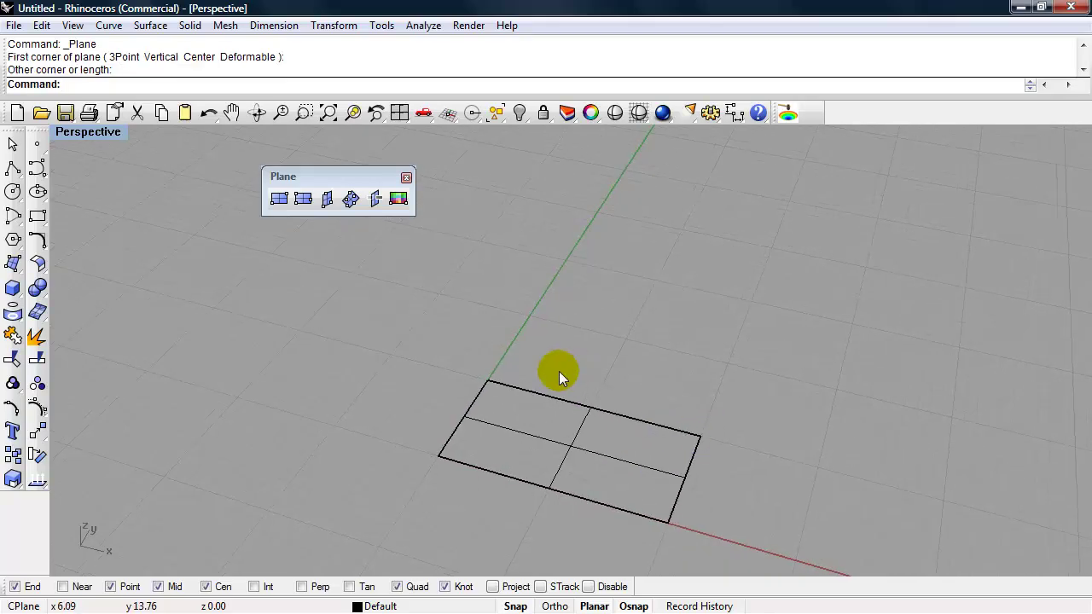
Step: Draw a three-point plane behind the first one, starting on the Y axis at 0,20 with a first edge 20 units long
left_click(303, 205)
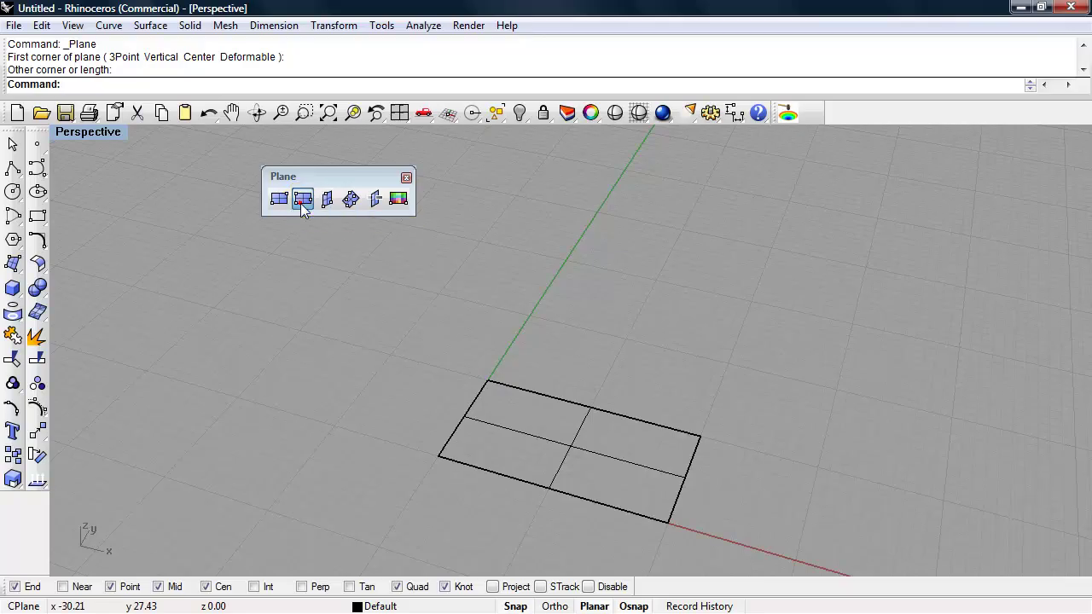
left_click(531, 316)
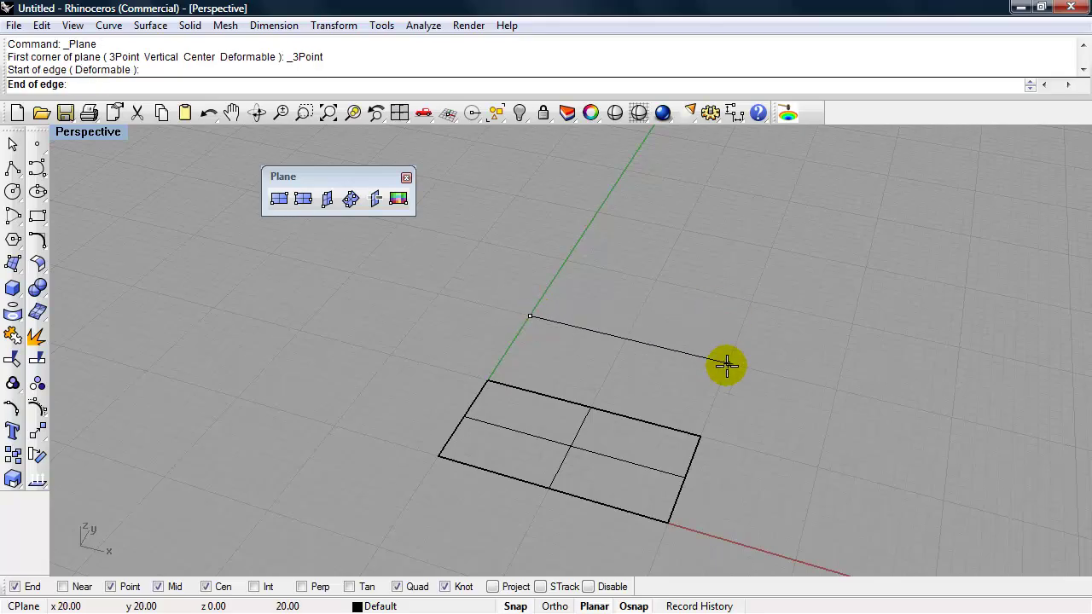
left_click(594, 214)
left_click(774, 238)
Step: Repeat the three-point plane command and draw another flat plane in the open grid area beyond the existing two
key("Return")
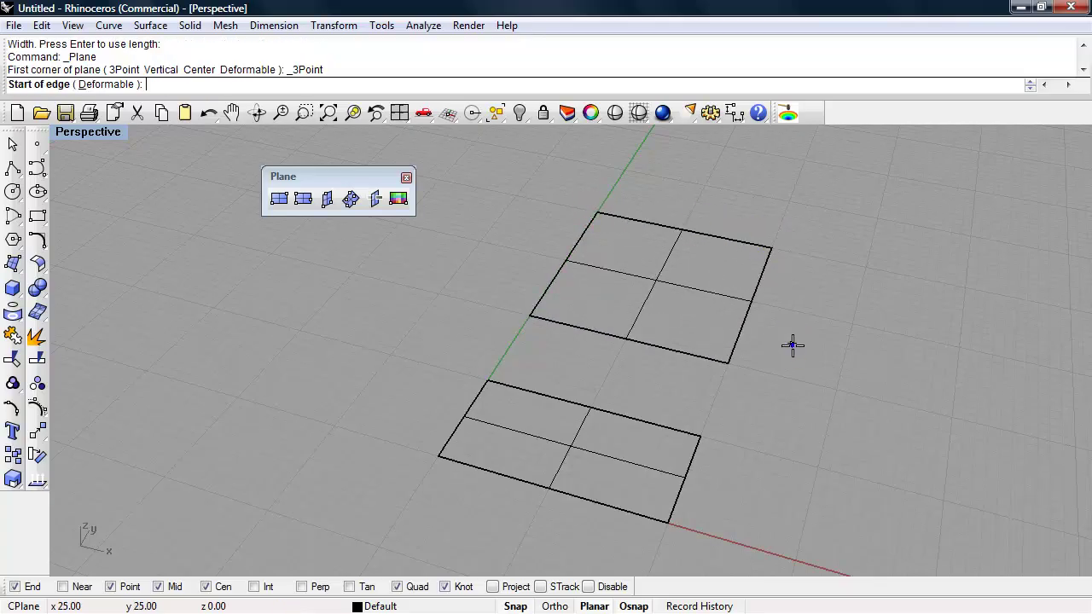
left_click(838, 388)
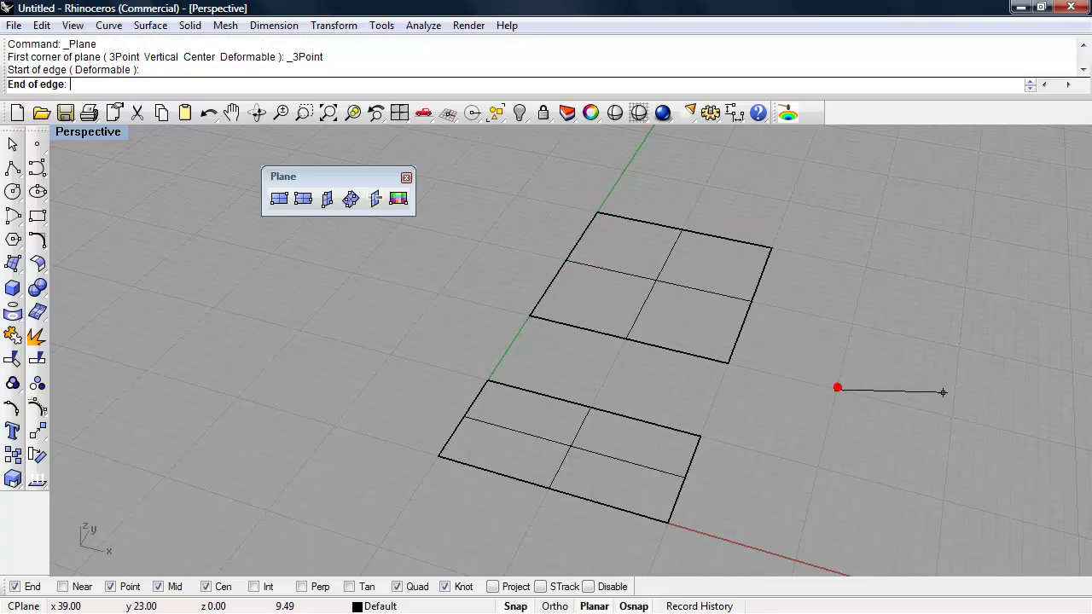
left_click(1073, 445)
left_click(1068, 308)
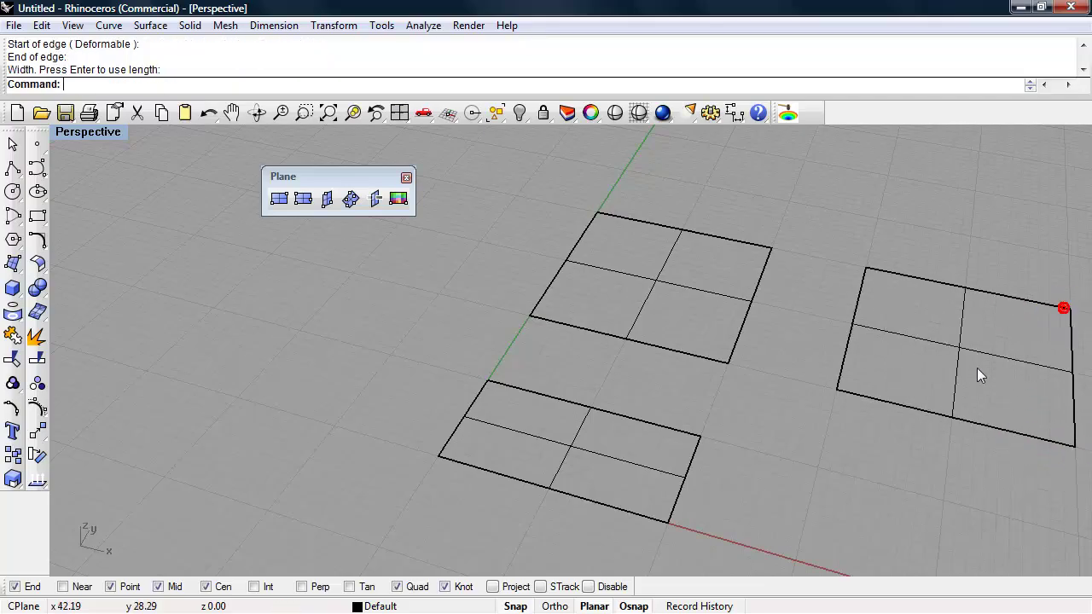
Step: Draw a vertical plane standing on the X axis, beyond the first corner-to-corner plane
right_click_drag(943, 374, 737, 331, "shift")
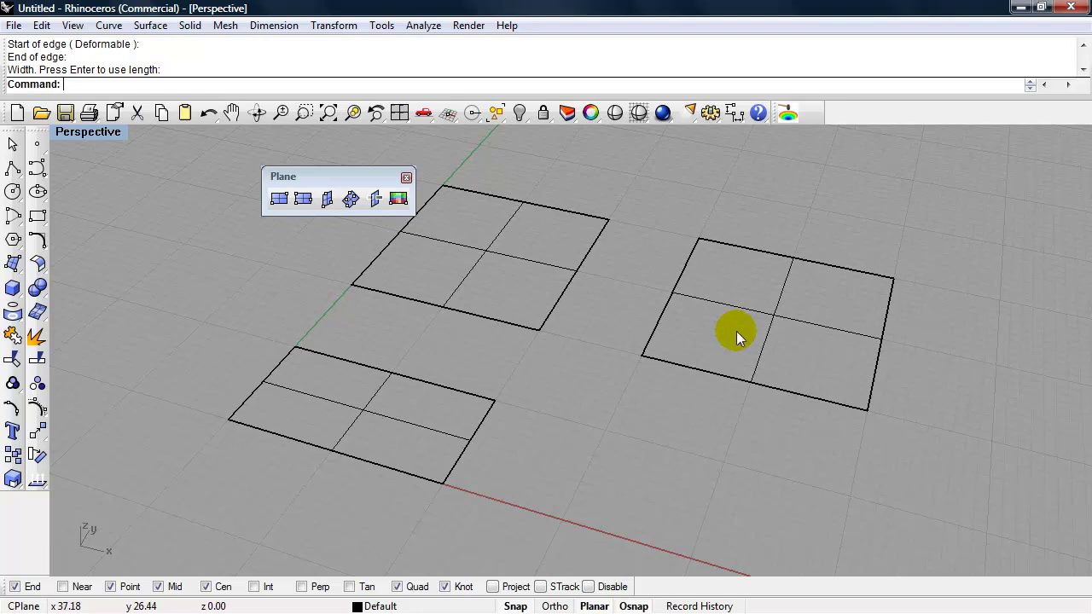
left_click(326, 201)
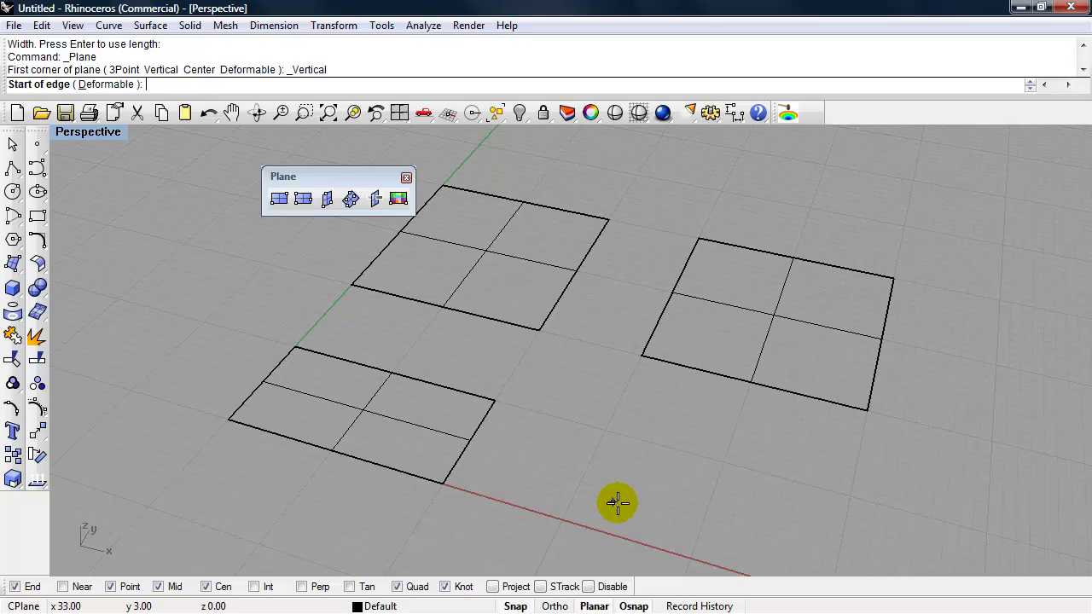
right_click_drag(622, 503, 507, 419, "shift")
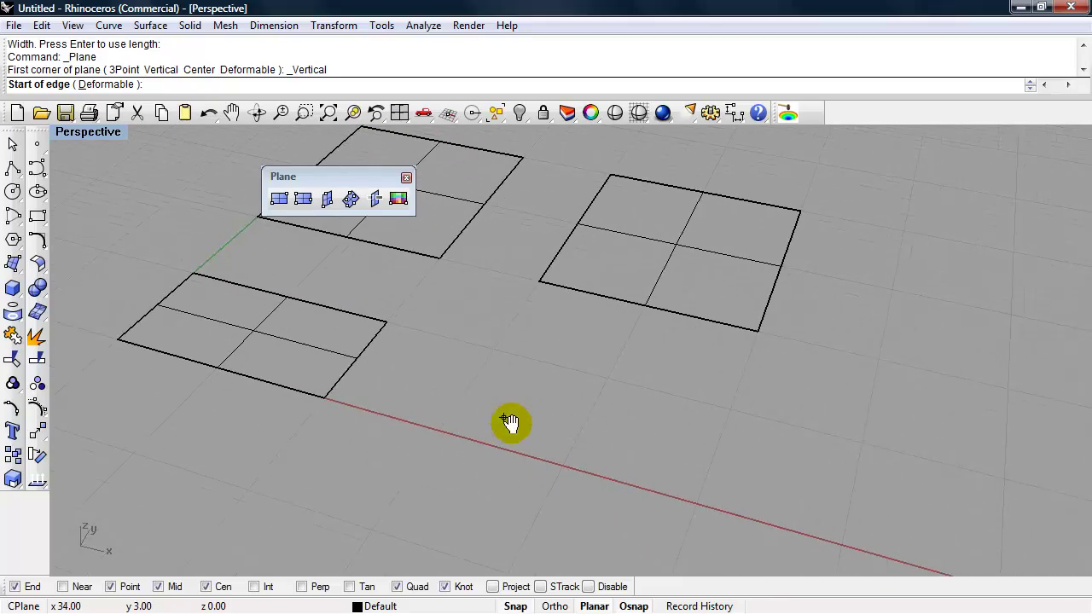
left_click(434, 429)
left_click(690, 503)
left_click(690, 368)
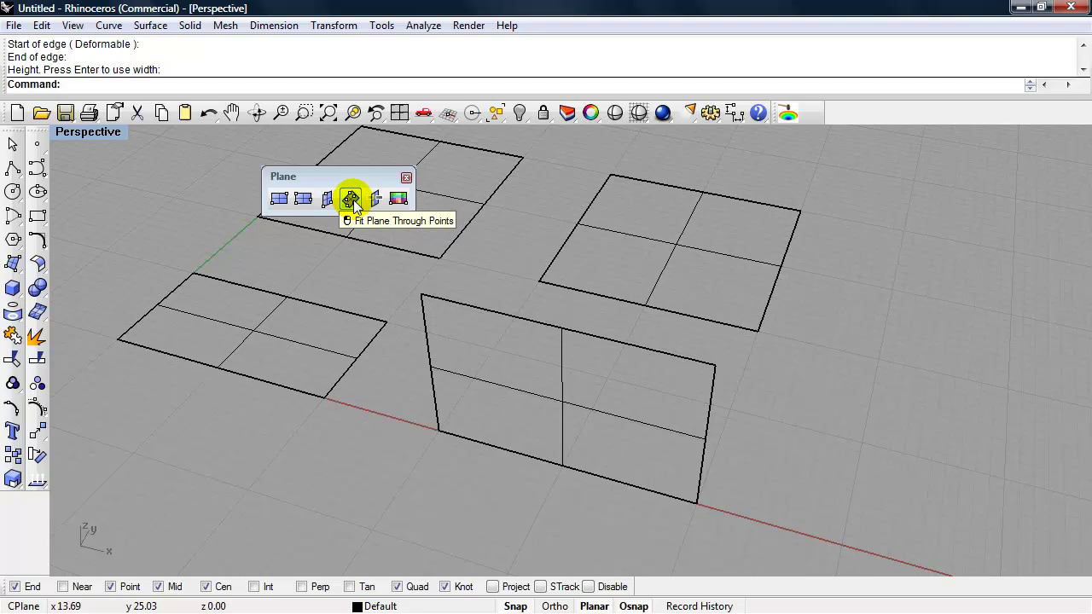
Step: Place four scattered point objects beyond the vertical plane, the first on the X axis and the others behind it on the grid
left_click(37, 145)
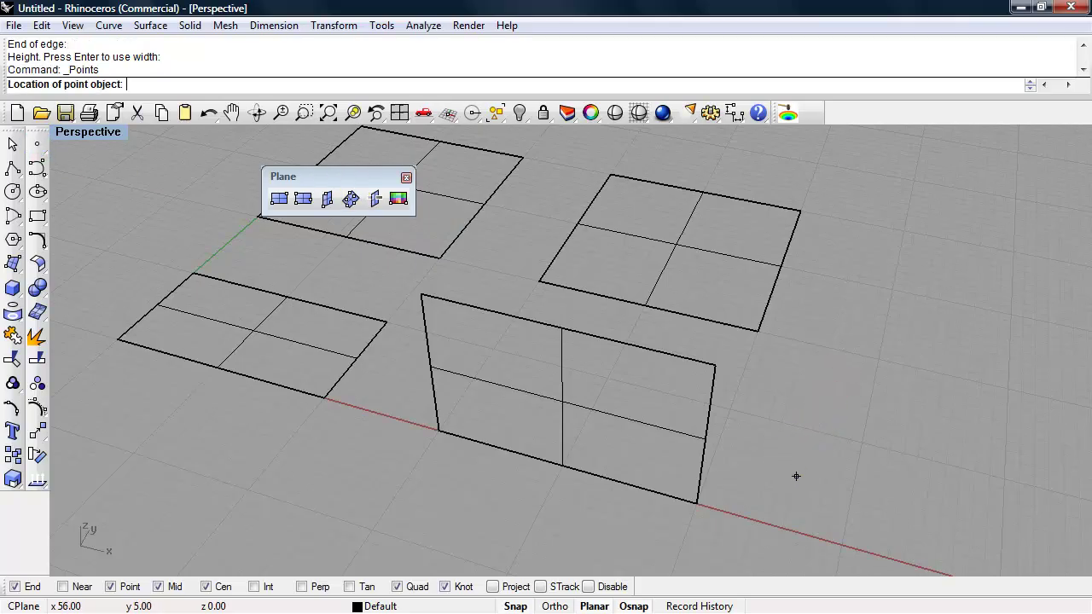
left_click(842, 545)
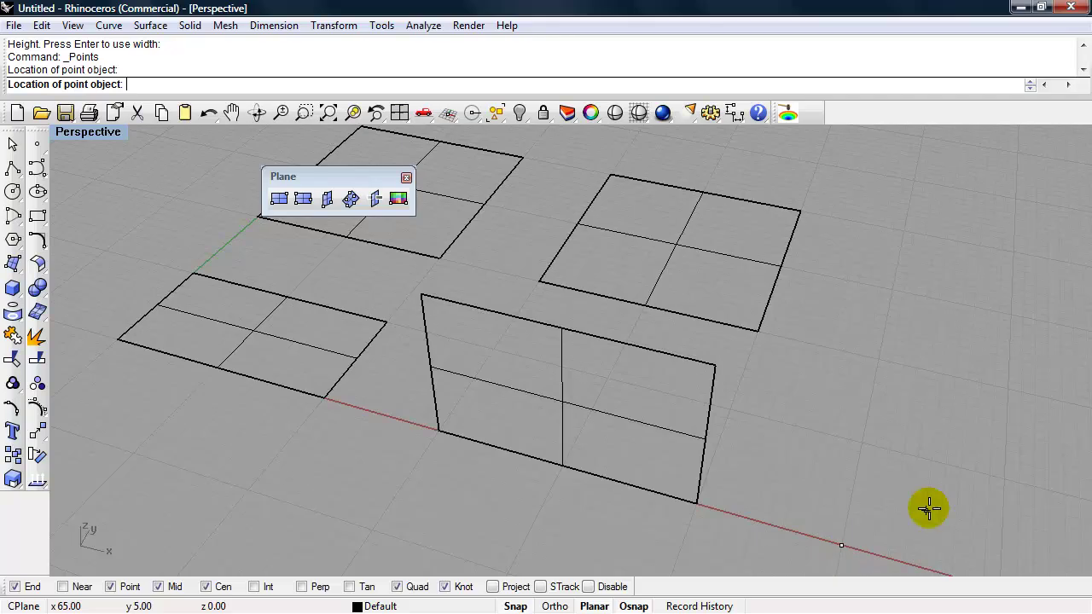
right_click_drag(927, 504, 665, 431, "shift")
left_click(825, 436)
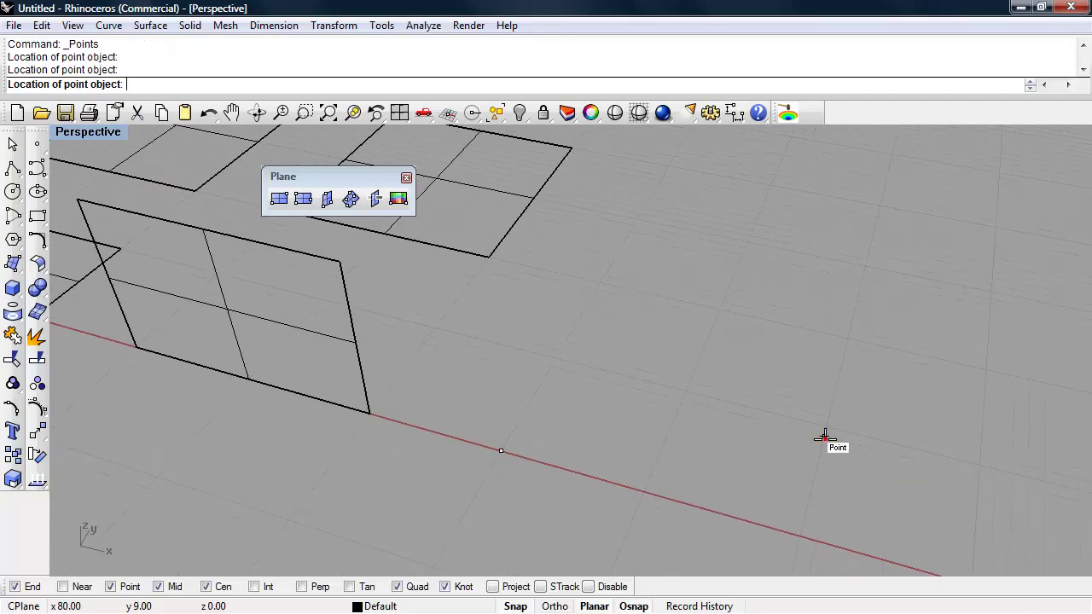
left_click(683, 302)
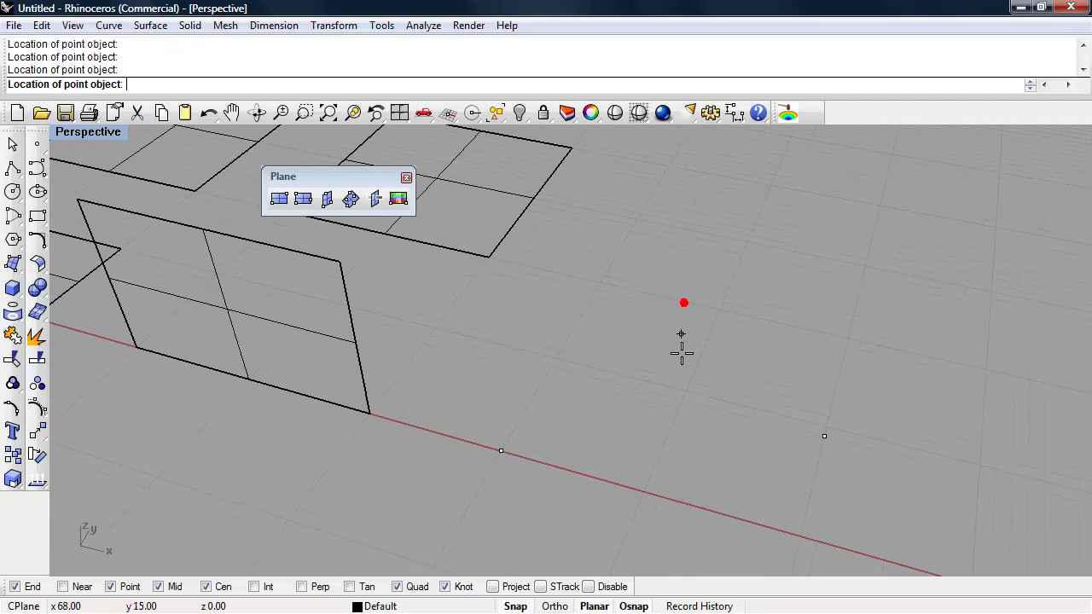
left_click(570, 334)
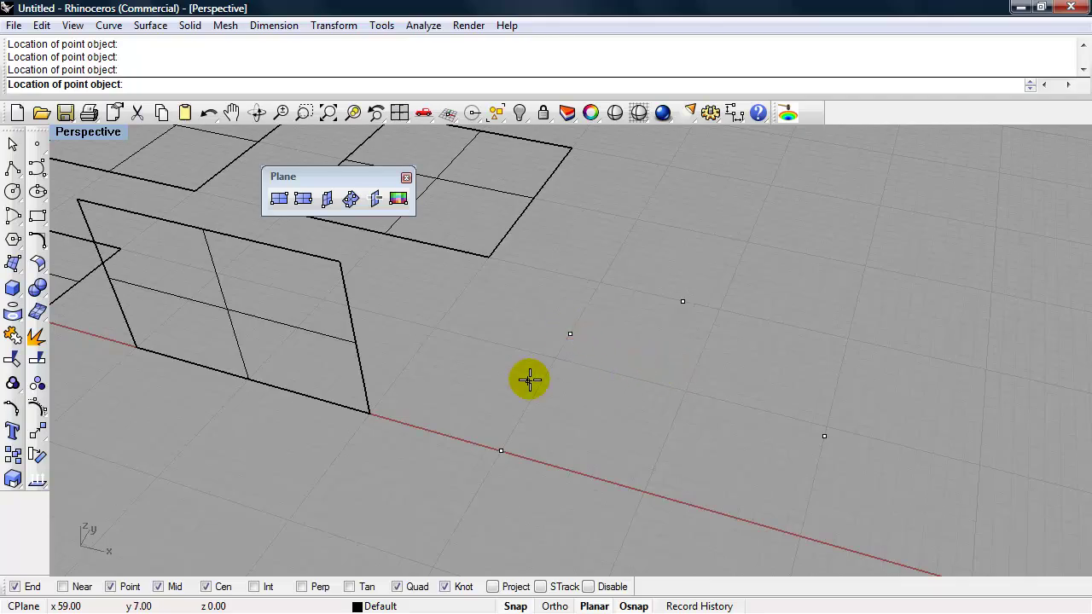
right_click(529, 380)
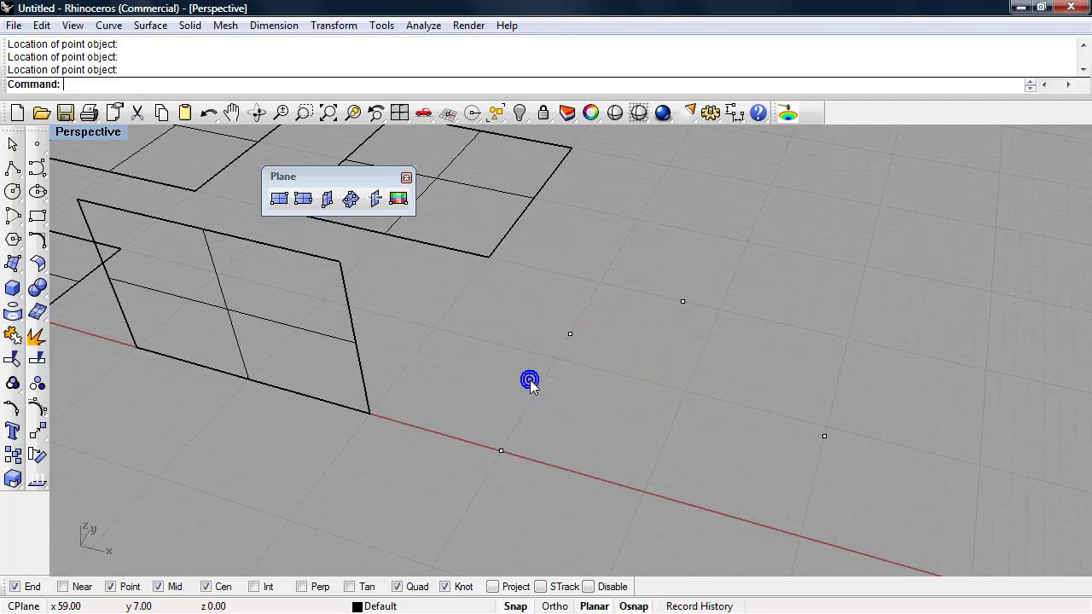
Step: Fit a plane through the four point objects
left_click(350, 202)
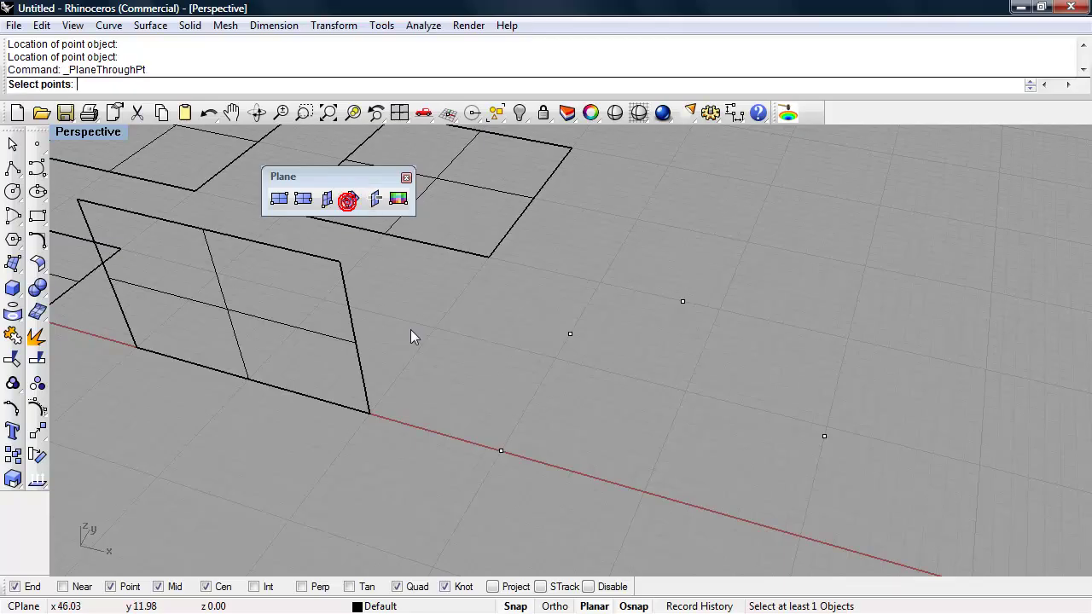
left_click(501, 450)
left_click(825, 436)
left_click(682, 303)
left_click(682, 303)
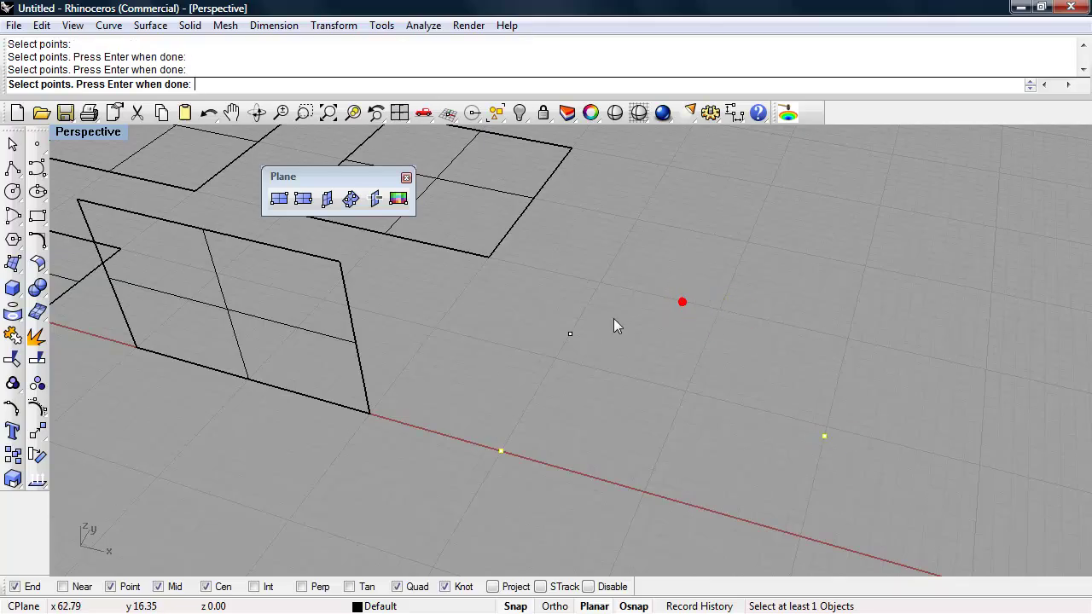
left_click(570, 334)
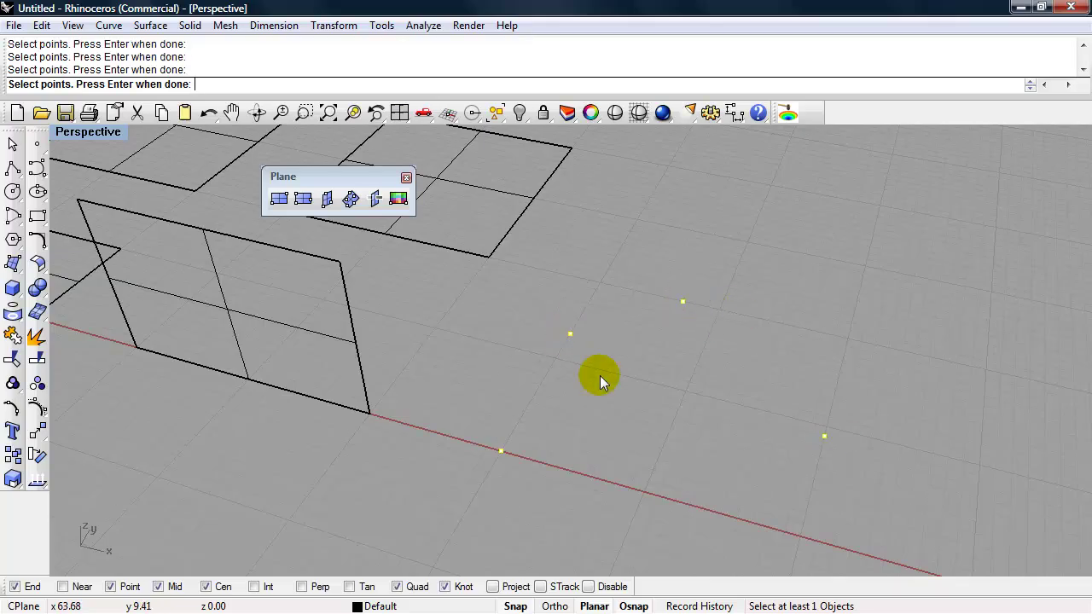
key("Return")
right_click_drag(601, 387, 603, 394)
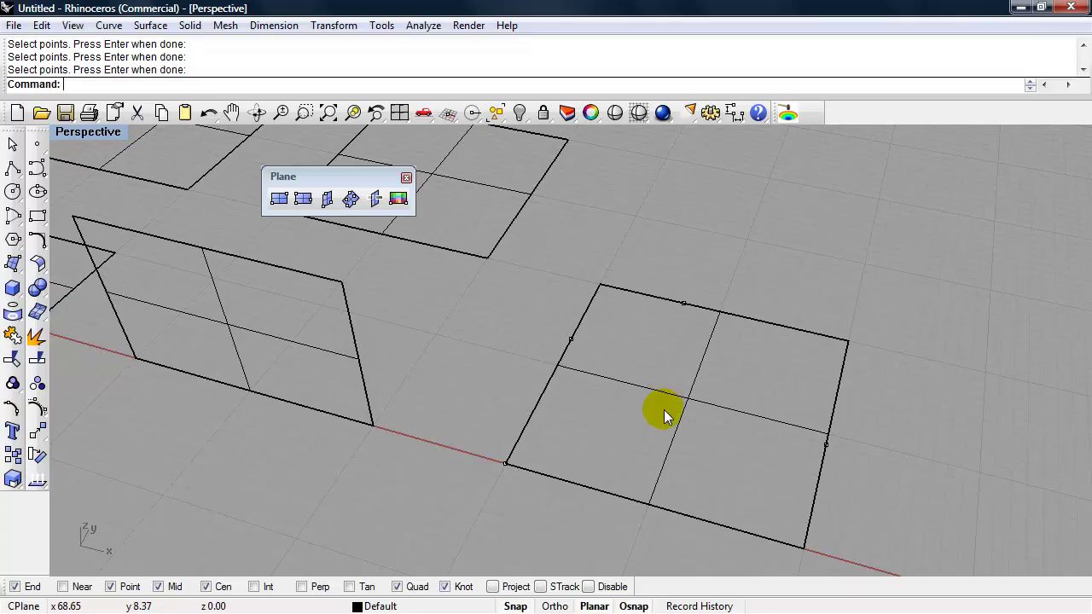
Step: Create a cutting plane crossing the vertical plane near its end closest to the origin
right_click_drag(666, 407, 636, 363)
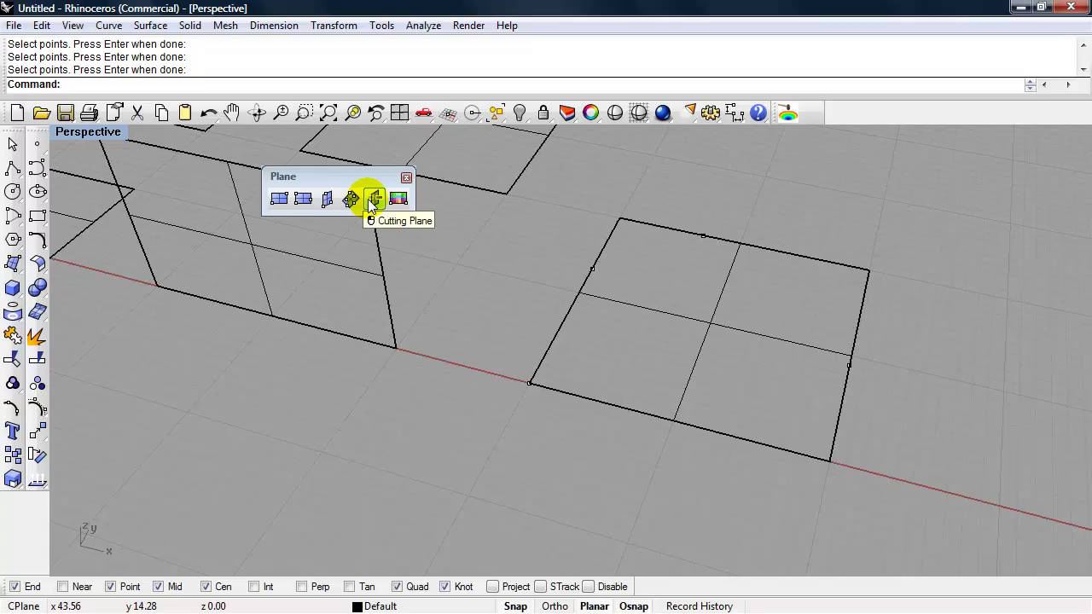
right_click_drag(463, 283, 725, 350, "shift")
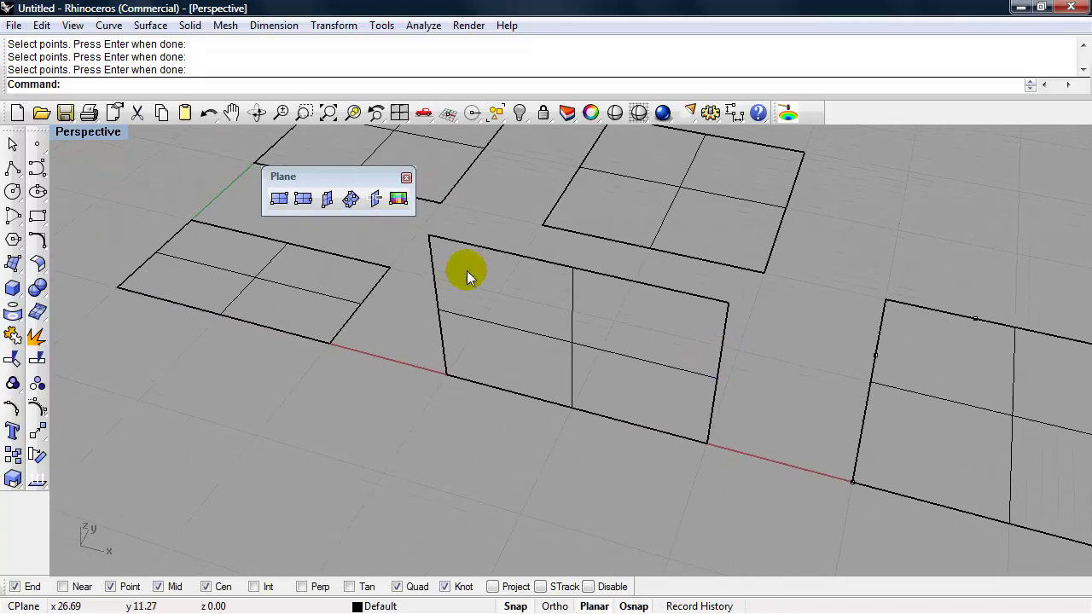
left_click(375, 200)
left_click(547, 262)
left_click(540, 316)
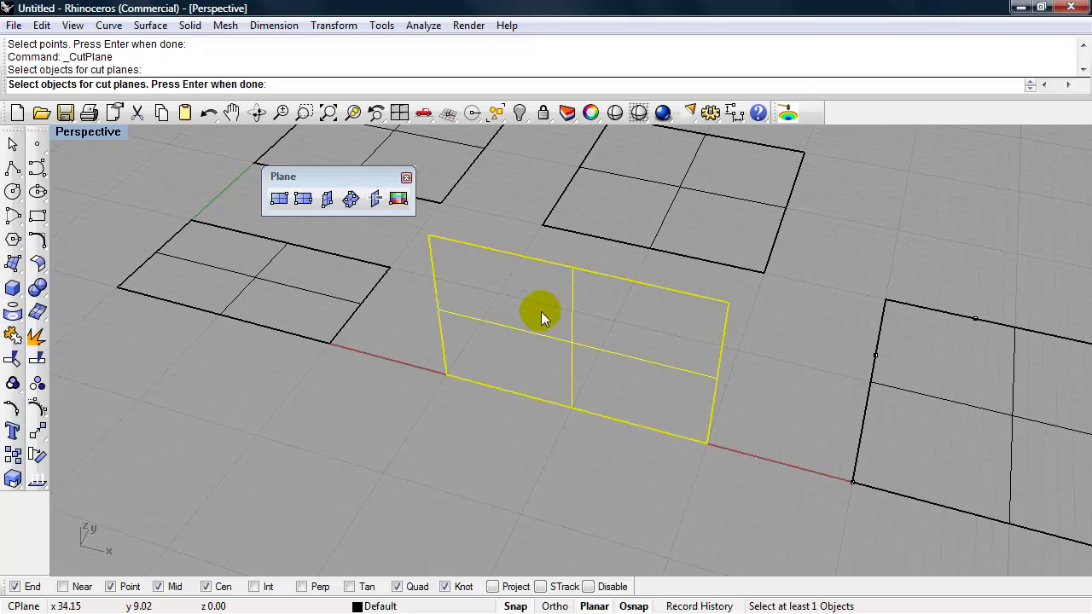
right_click(540, 312)
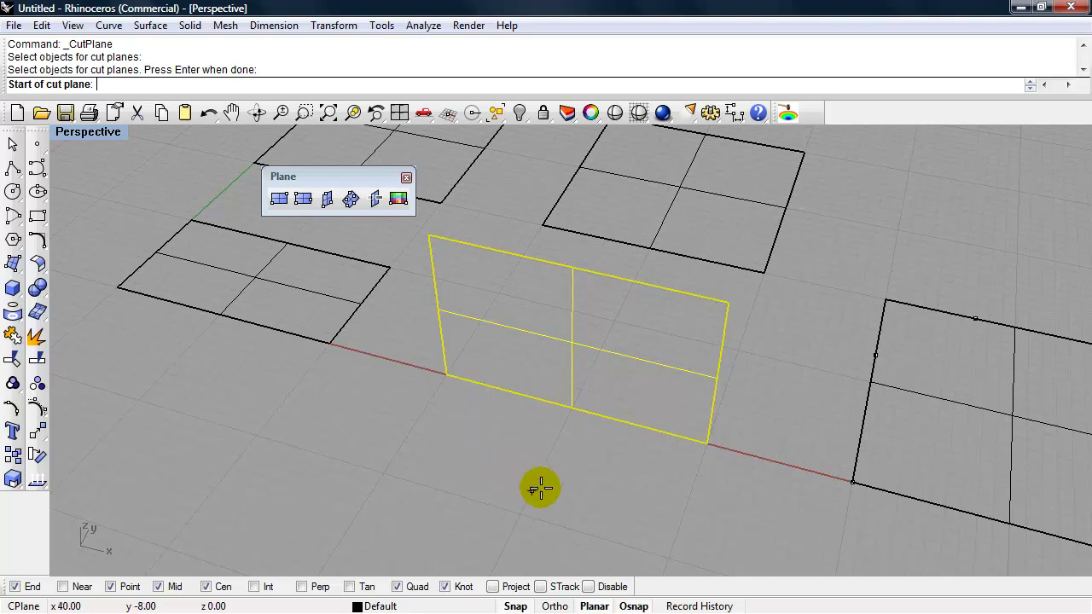
left_click(470, 460)
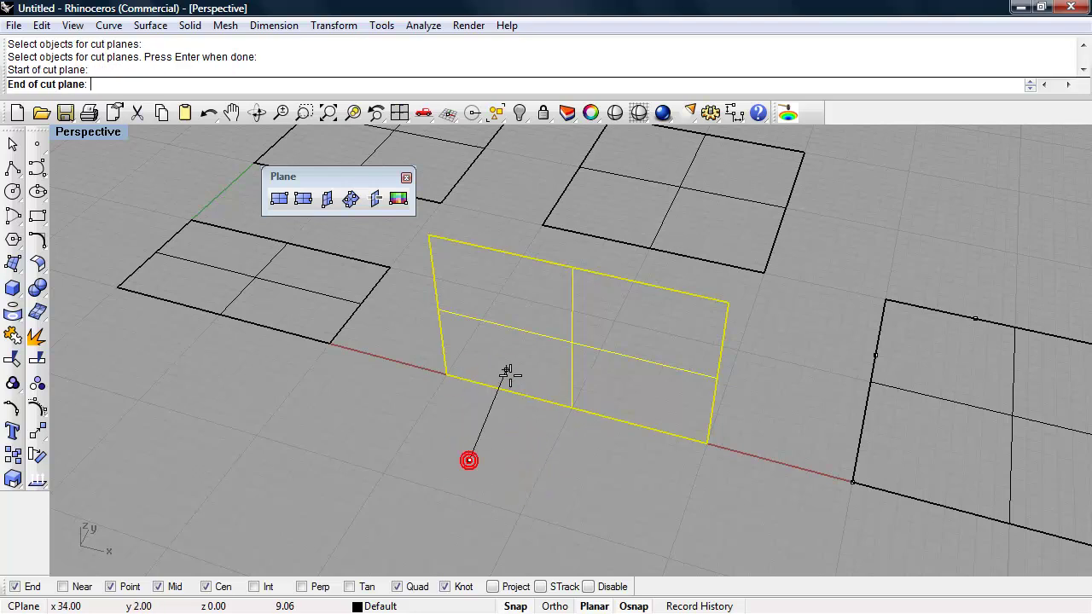
left_click(528, 362)
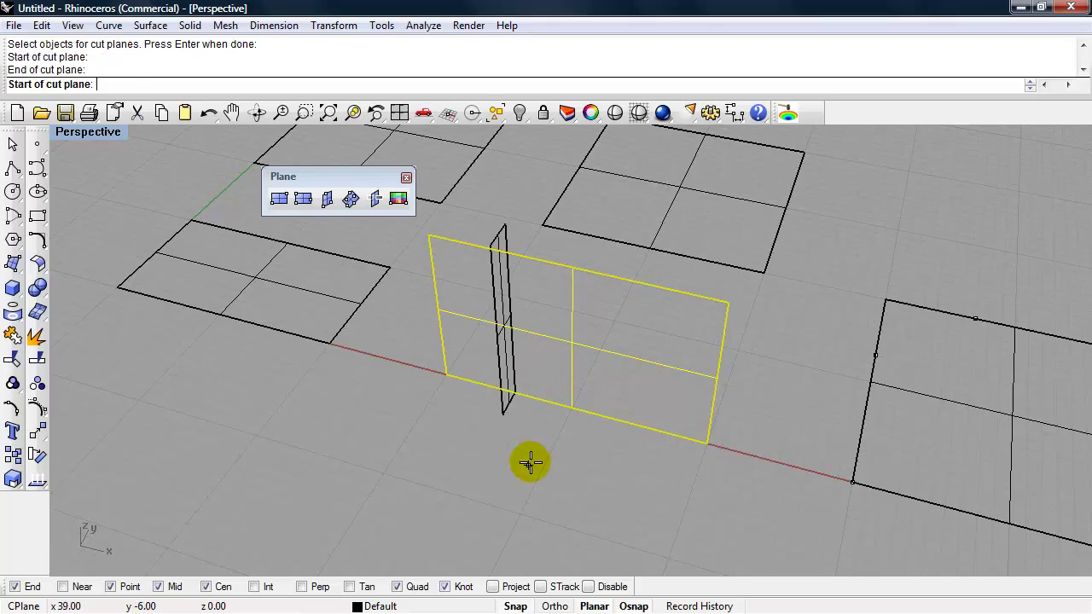
mouse_move(534, 458)
right_mouse_down()
mouse_move(469, 453)
mouse_move(551, 446)
right_mouse_up()
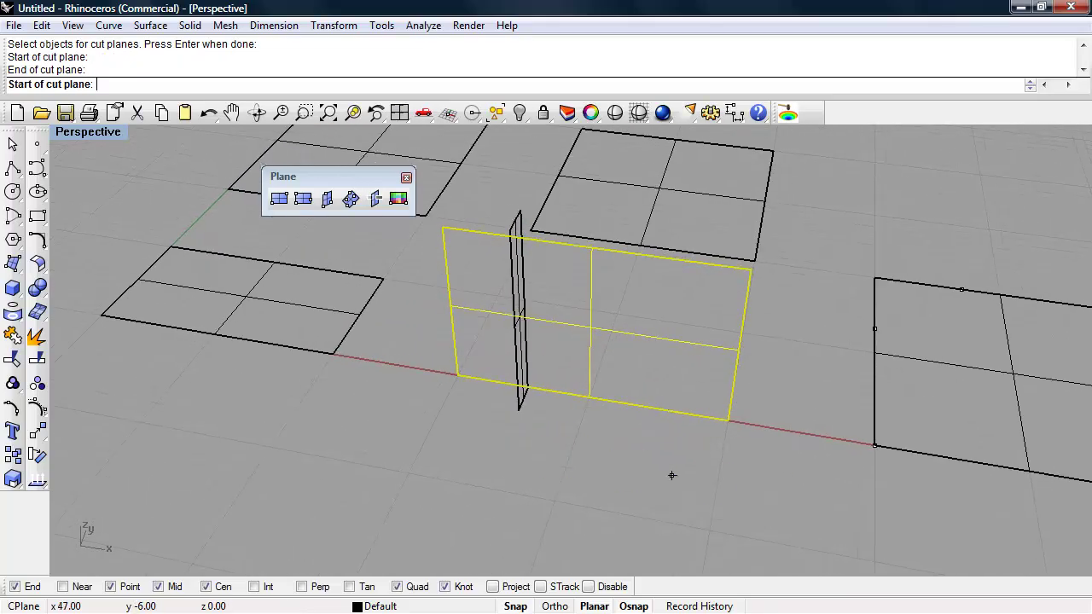
key("Return")
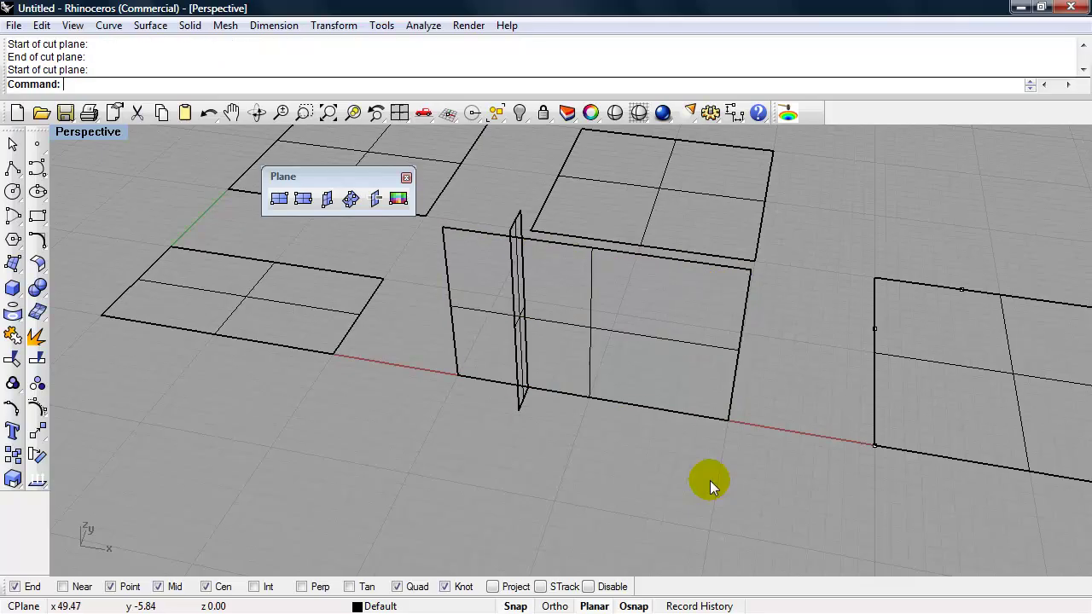
Step: Create a second cutting plane running lengthwise through the flat three-point plane behind the vertical plane
right_click_drag(710, 477, 571, 374)
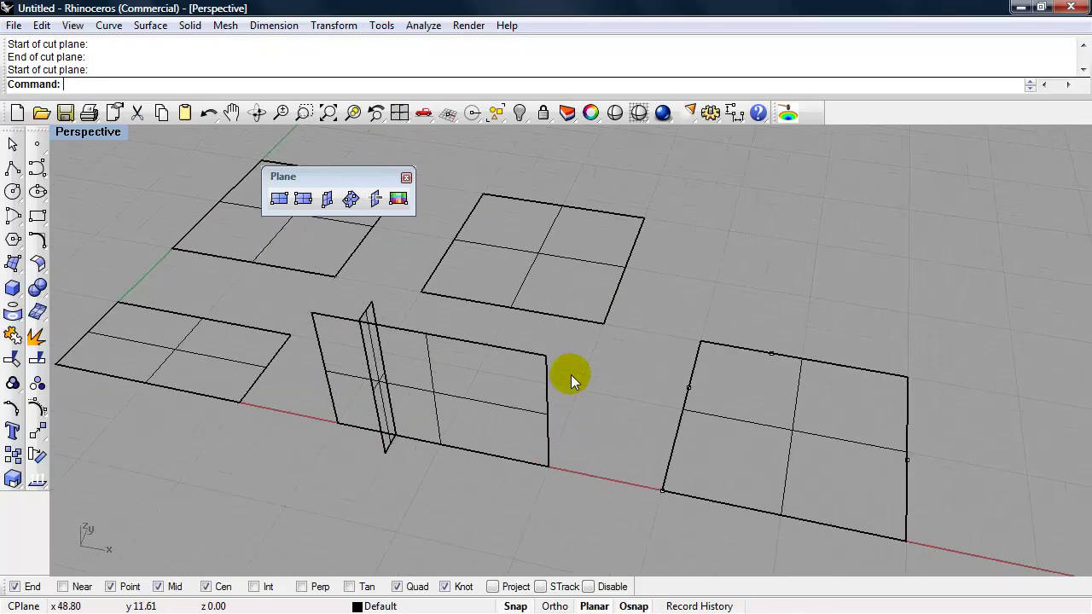
left_click(372, 197)
left_click(510, 304)
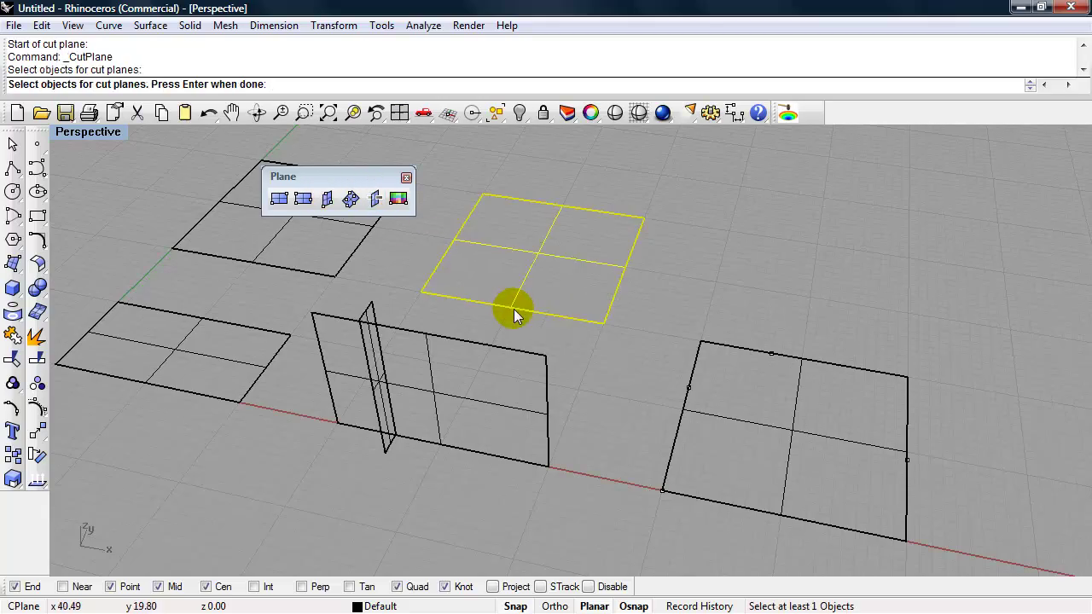
right_click(526, 316)
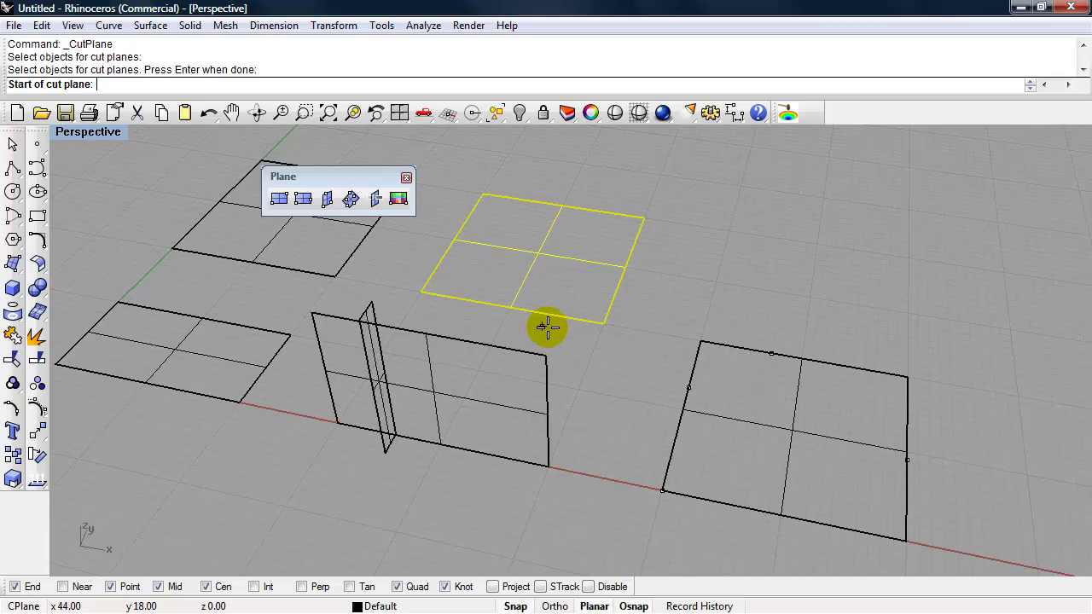
left_click(549, 329)
left_click(607, 198)
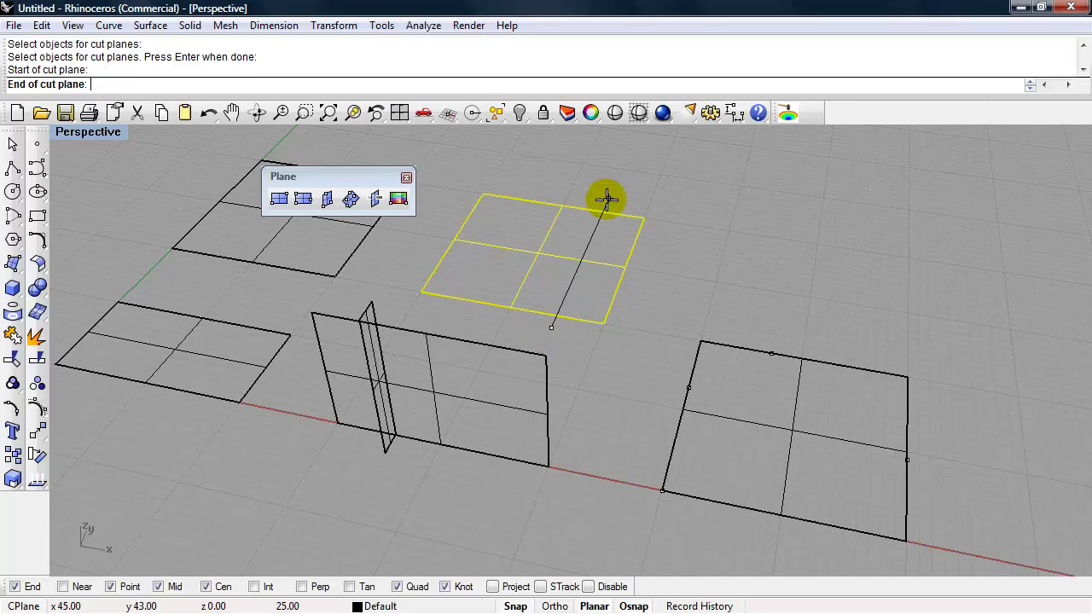
left_click(607, 199)
right_click_drag(698, 273, 683, 249)
right_click(686, 246)
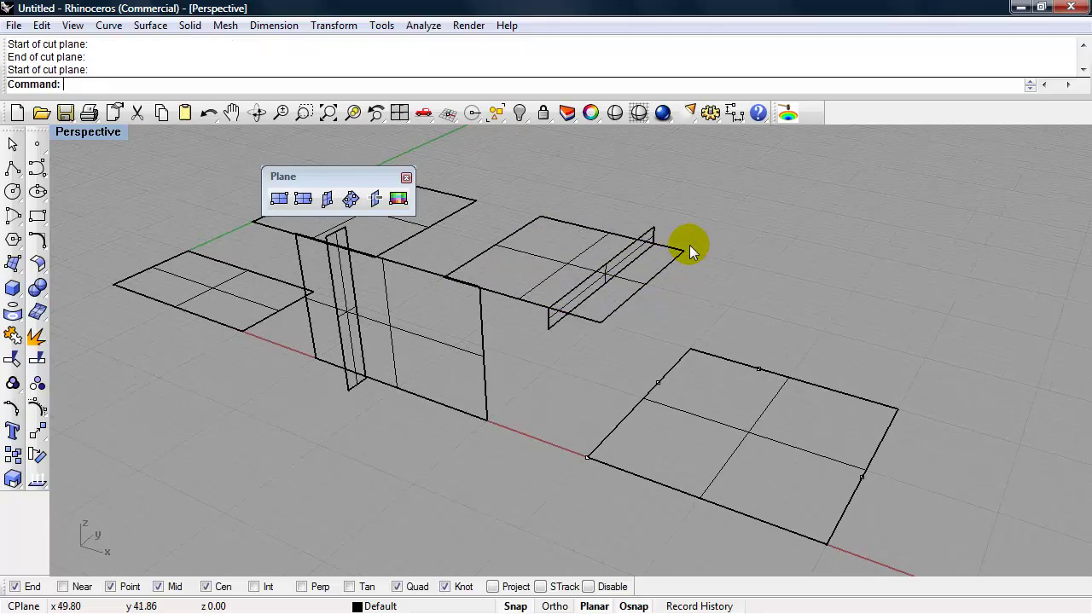
Step: Select all the planes and point objects and hide them to clear the scene
mouse_move(605, 330)
right_mouse_down()
mouse_move(694, 353)
mouse_move(614, 367)
mouse_move(587, 337)
right_mouse_up()
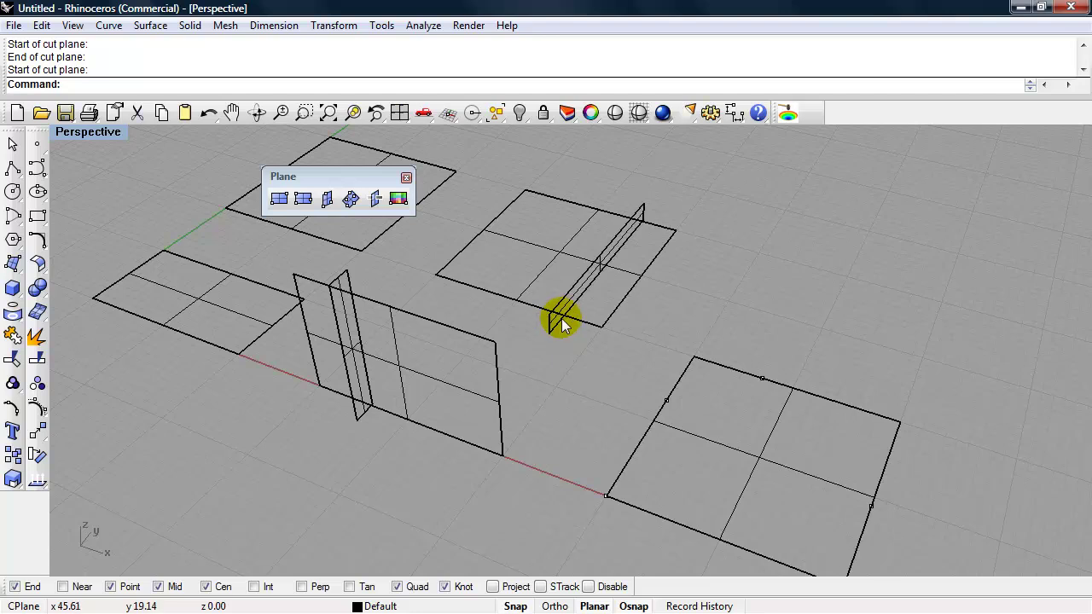
right_click_drag(629, 219, 484, 250)
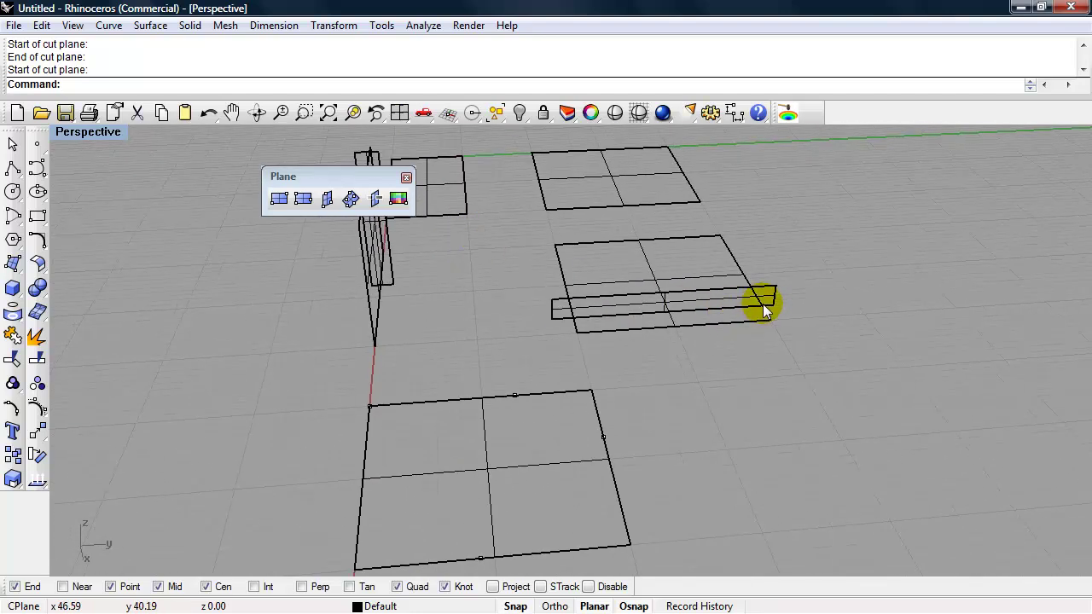
scroll(751, 317, "down", 2)
right_click_drag(704, 327, 892, 332)
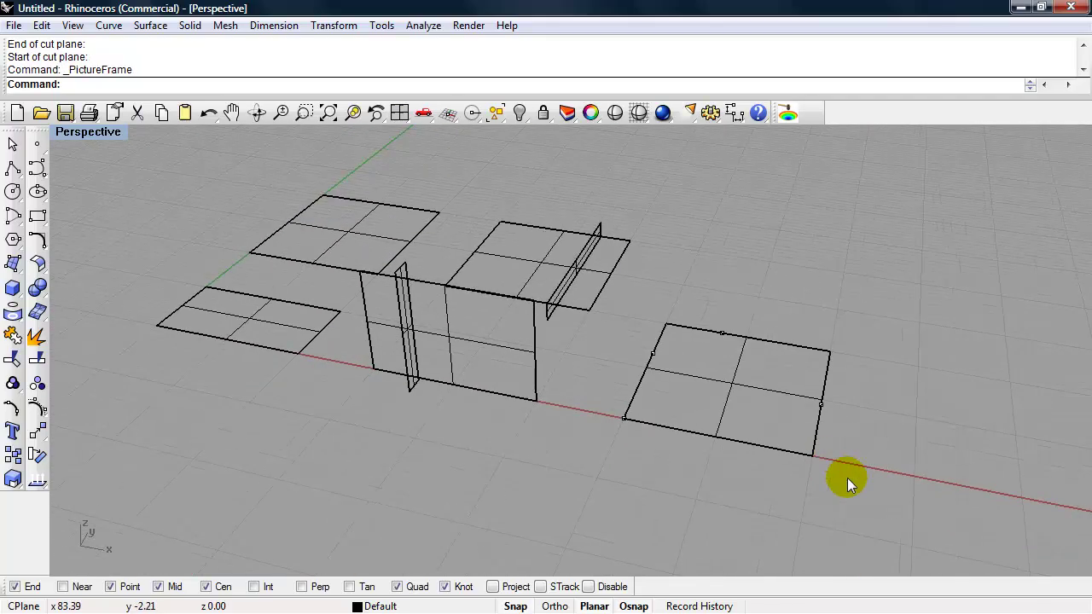
left_click(848, 476)
left_click_drag(179, 176, 179, 181)
type("Hide")
key("Return")
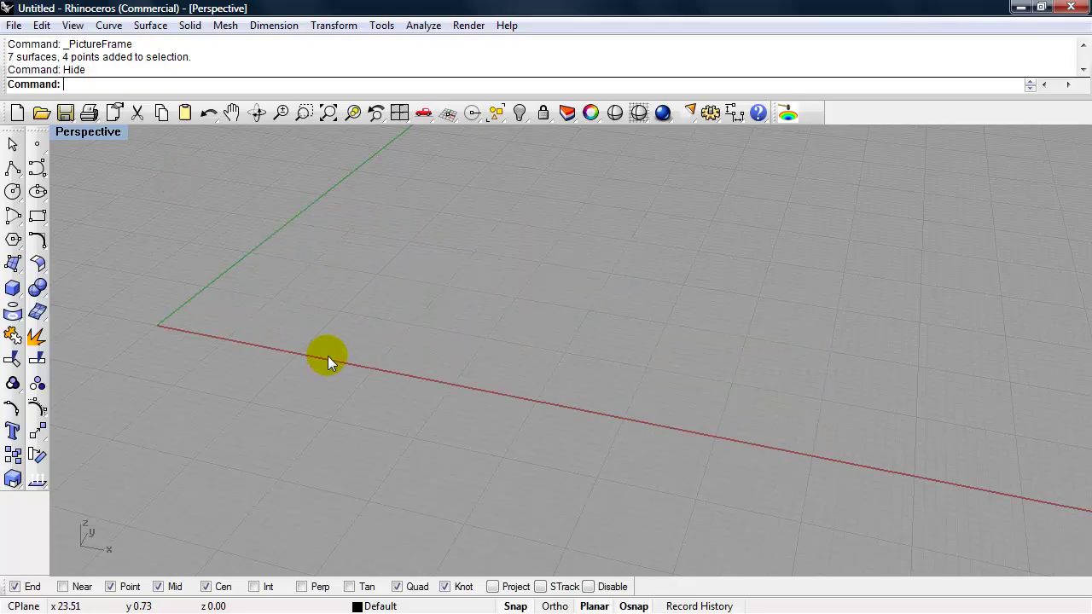
right_click_drag(325, 345, 559, 429, "shift")
right_click_drag(515, 383, 507, 410, "shift")
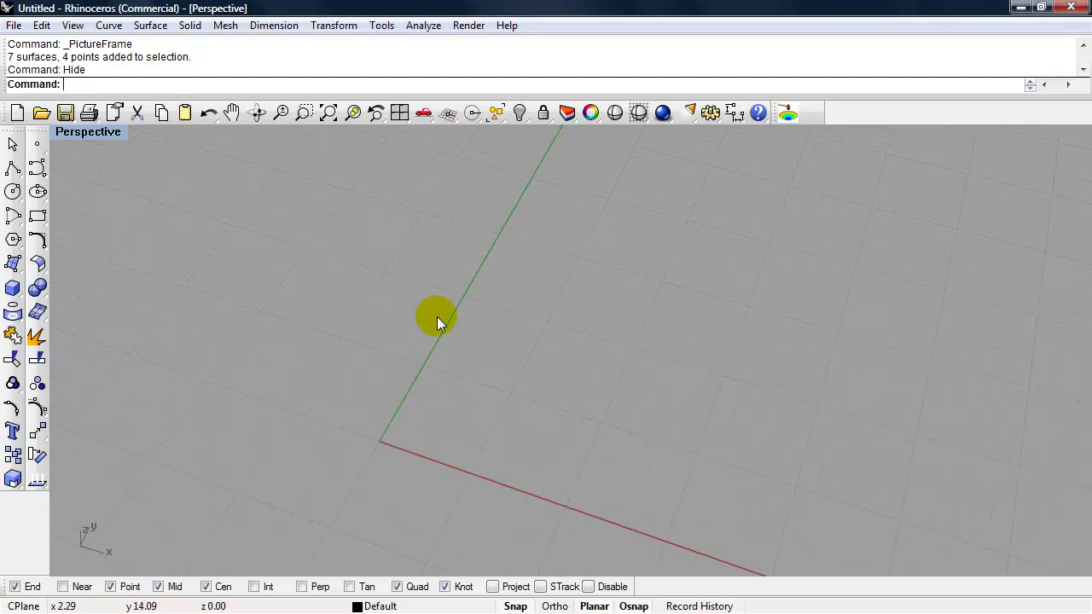
left_click(150, 26)
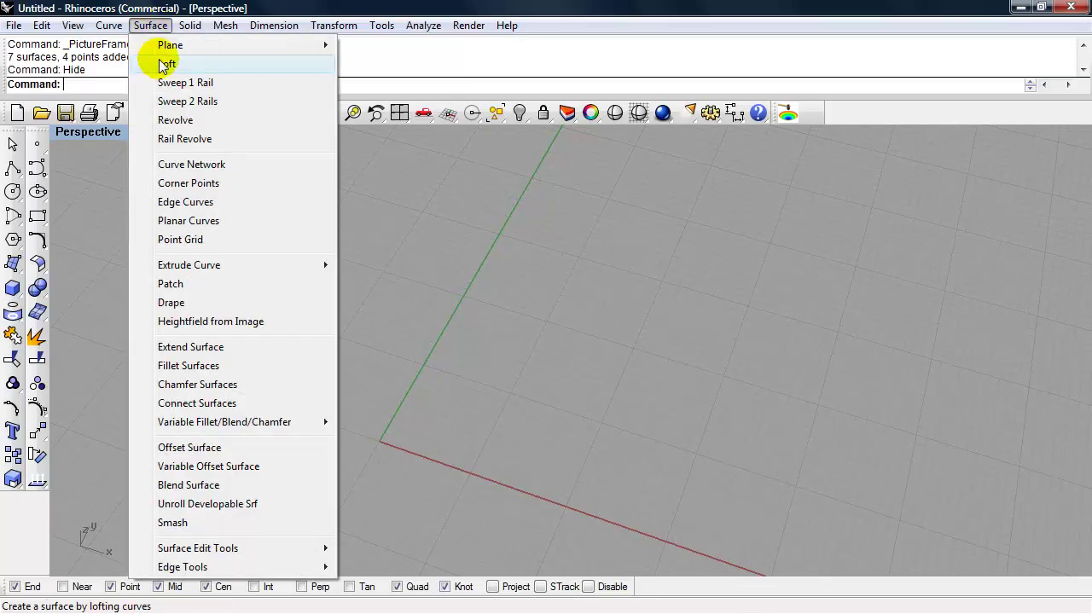
left_click(686, 9)
right_click_drag(564, 423, 658, 385)
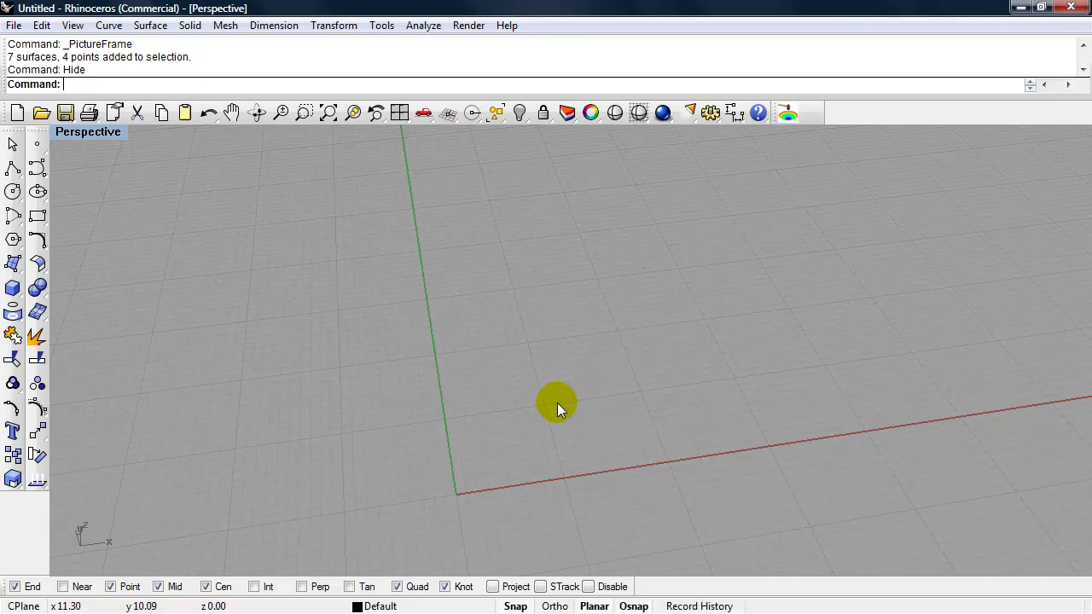
right_click_drag(558, 407, 445, 406)
Step: Draw a degree 3 S-shaped curve with five control points on the ground grid, from the origin to the Y axis
left_click(37, 167)
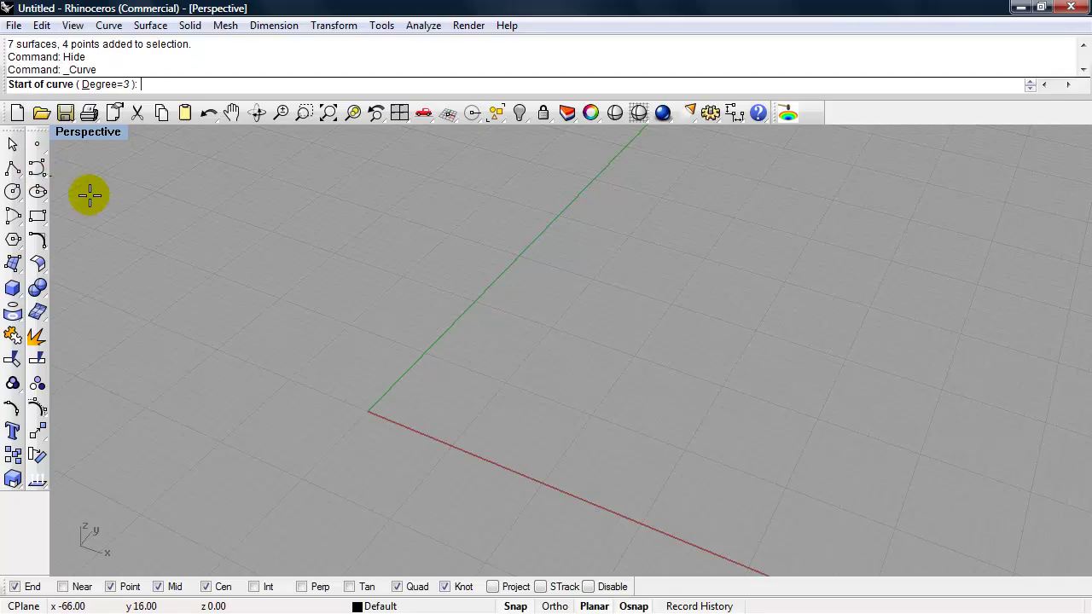
left_click(366, 410)
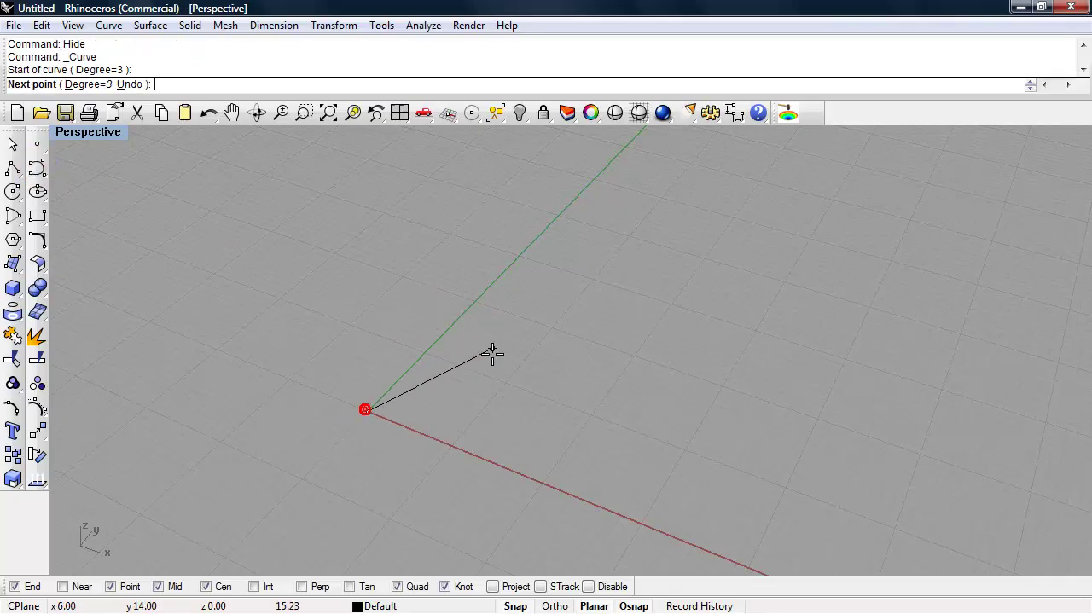
left_click(505, 382)
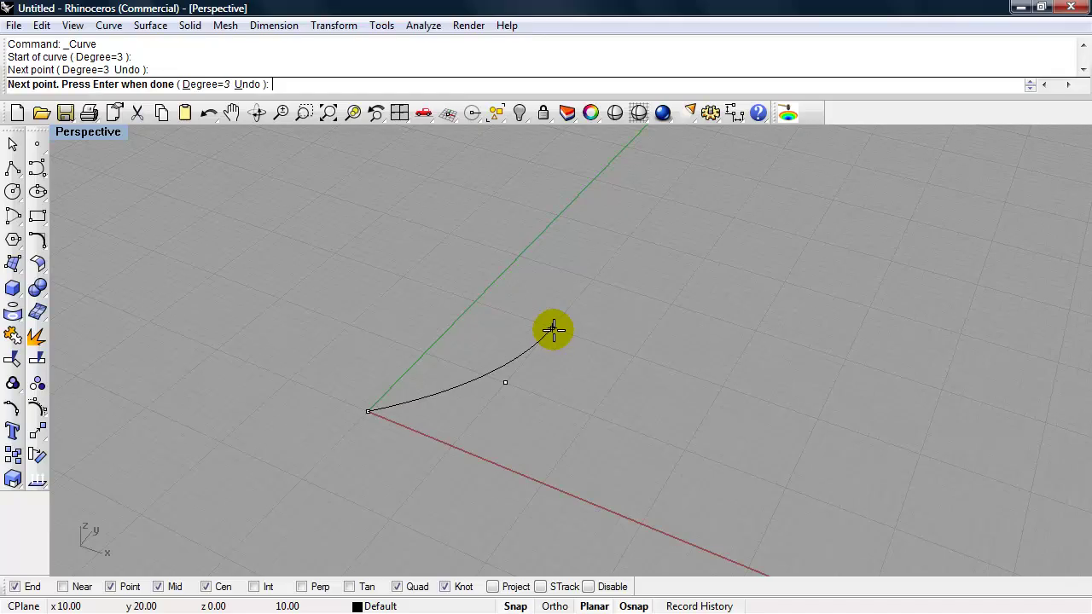
left_click(553, 331)
left_click(491, 197)
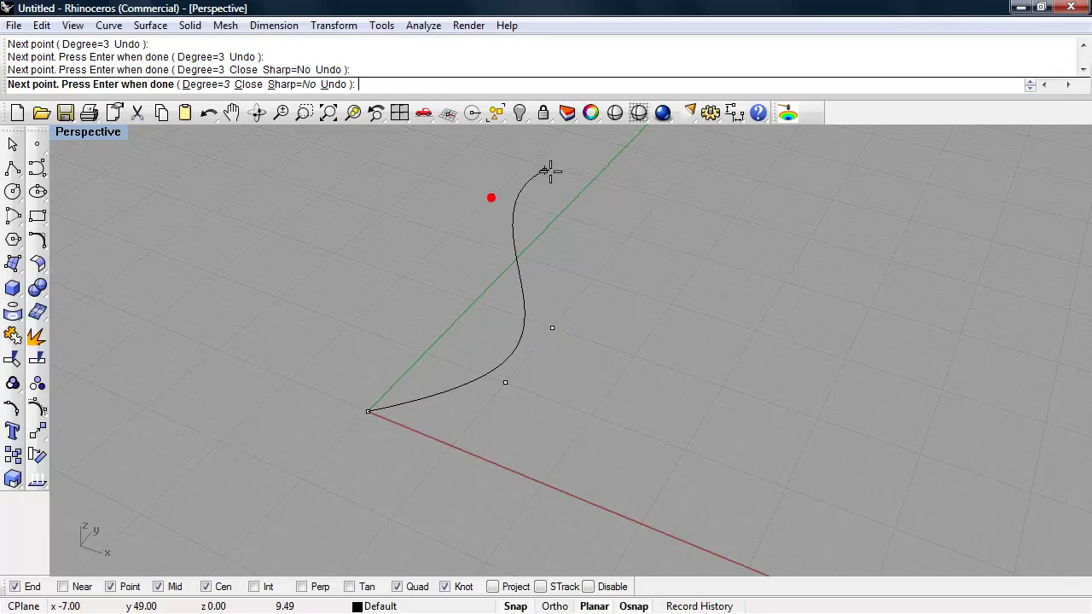
left_click(597, 176)
right_click(600, 312)
Step: Show the Set CPlane toolbar from the default toolbar collection
right_click_drag(566, 405, 707, 361)
right_click_drag(581, 345, 588, 357)
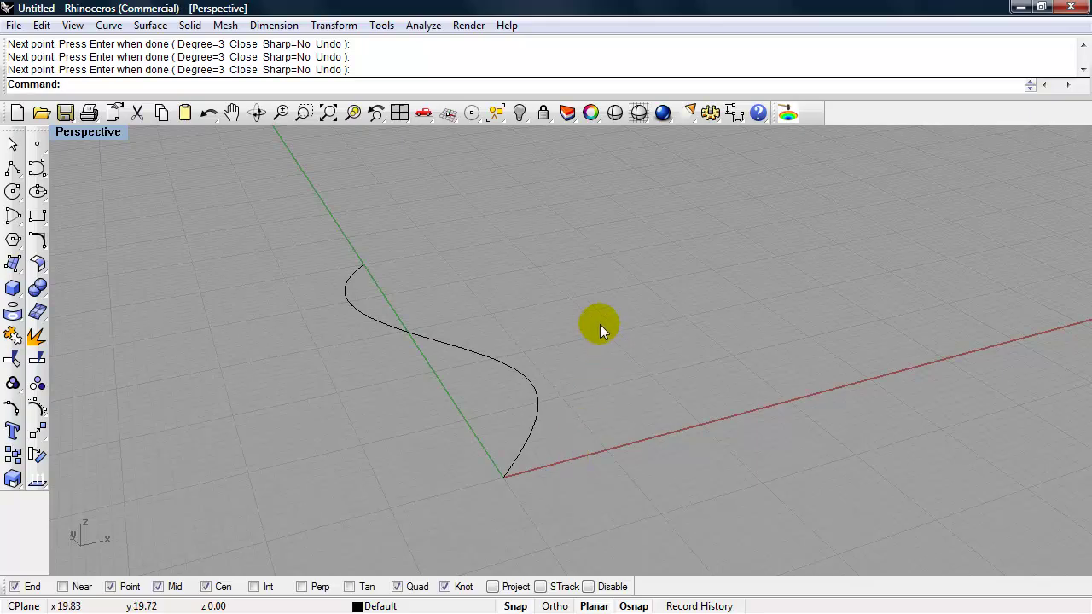
left_click(382, 28)
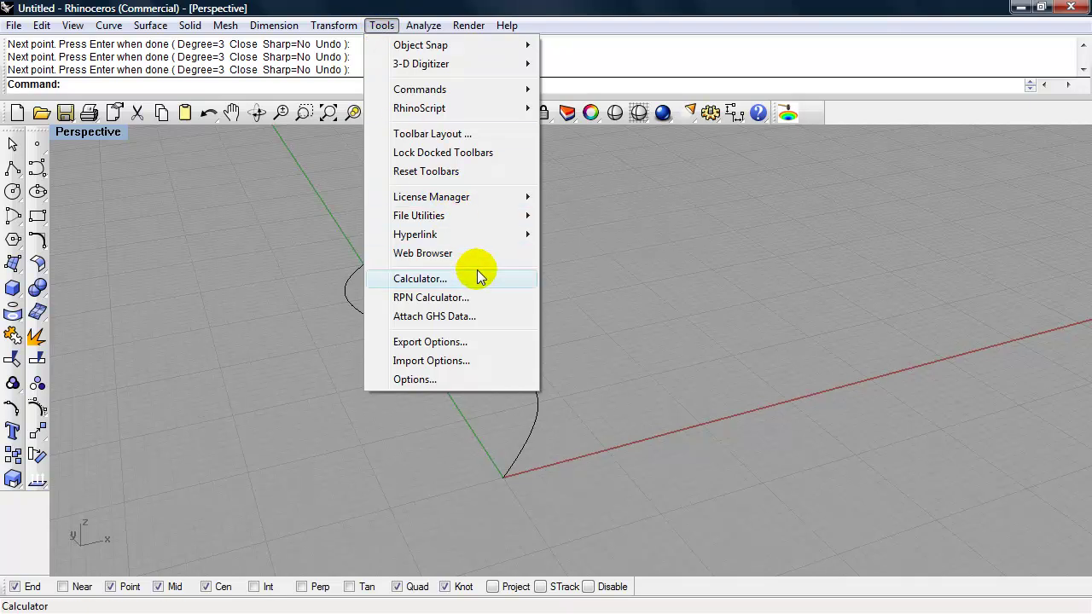
left_click(462, 135)
left_click_drag(871, 263, 871, 422)
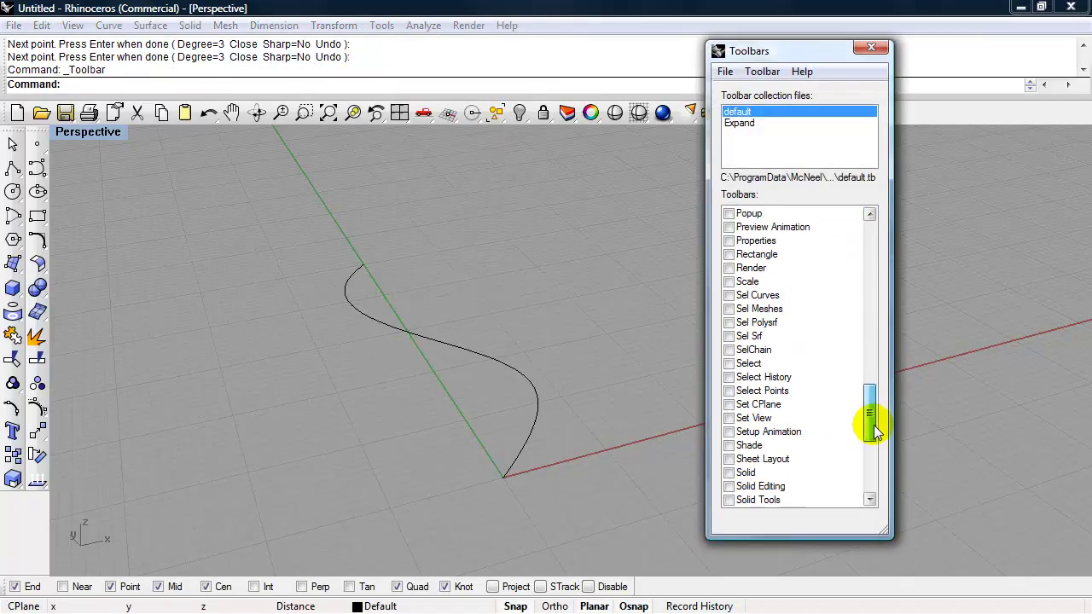
left_click(729, 405)
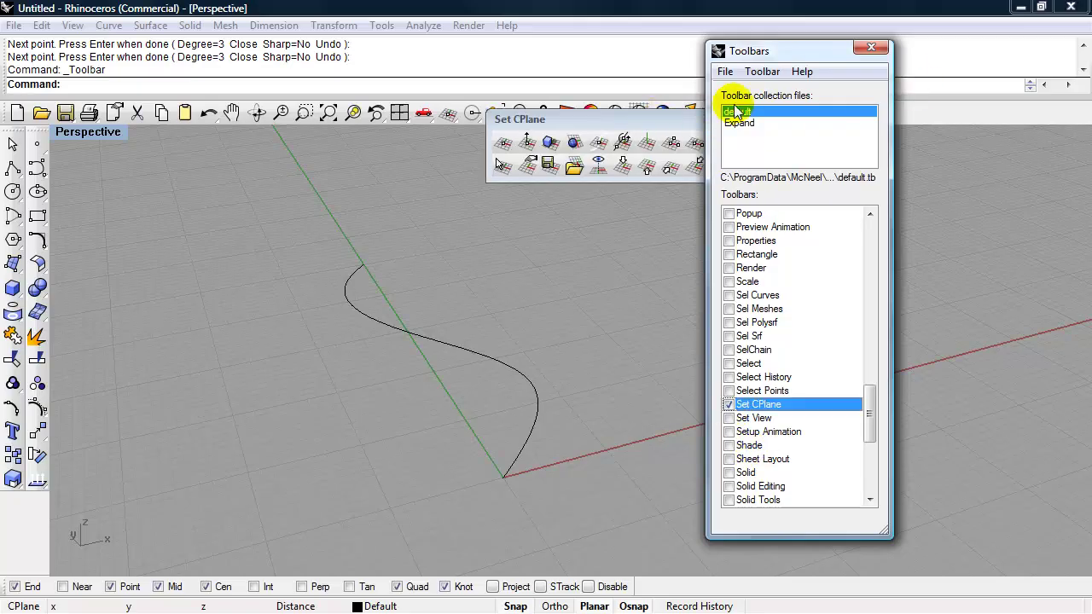
left_click(872, 48)
left_click(770, 139)
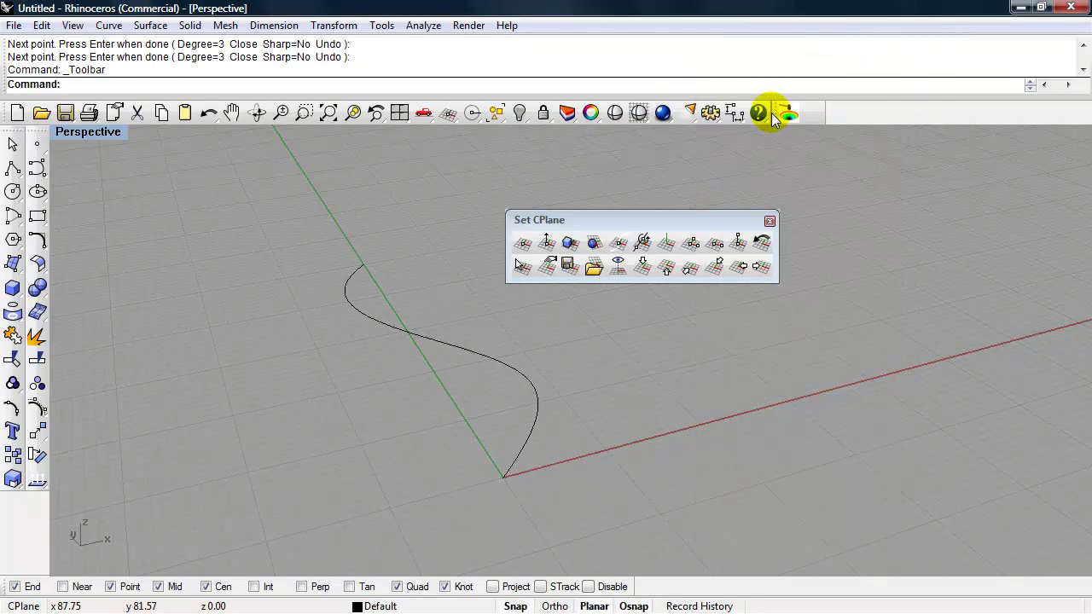
Step: Set the construction plane to World Front and move the Set CPlane toolbar clear of the curve
left_click_drag(655, 220, 679, 181)
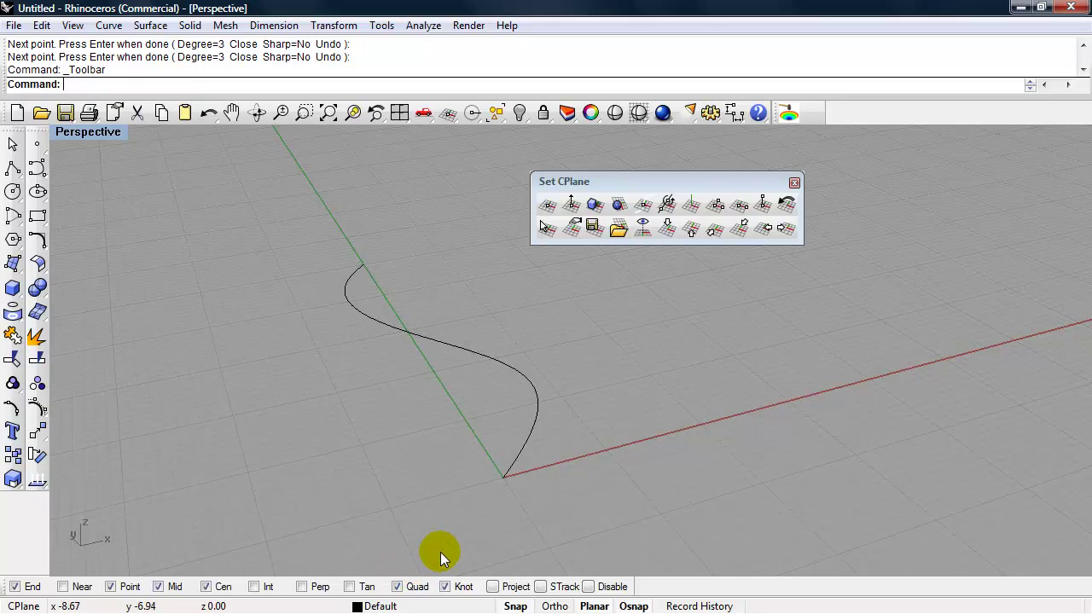
left_click(717, 232)
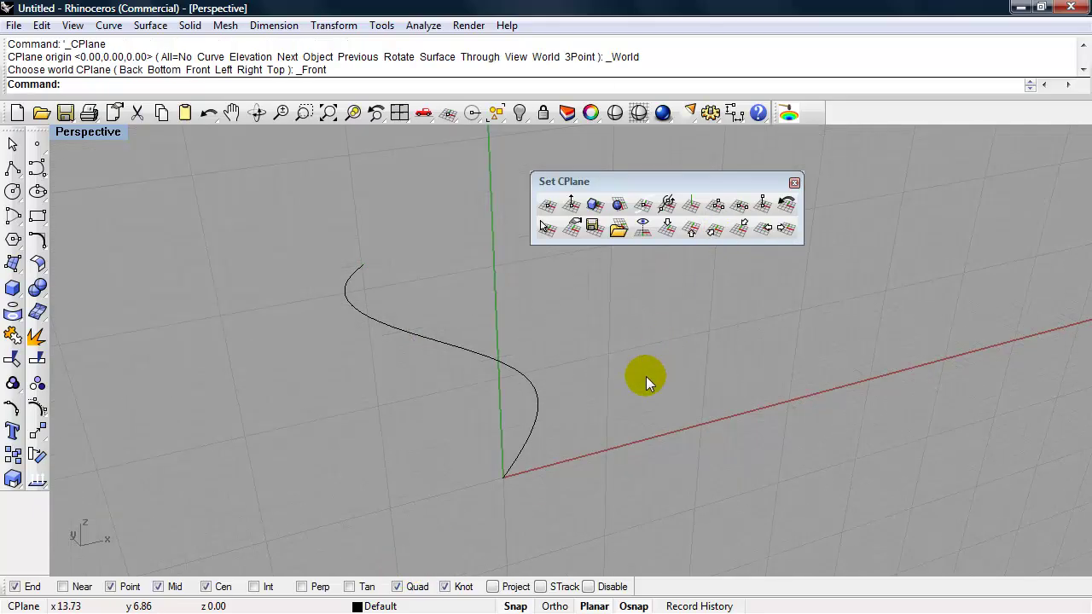
left_click_drag(659, 183, 784, 168)
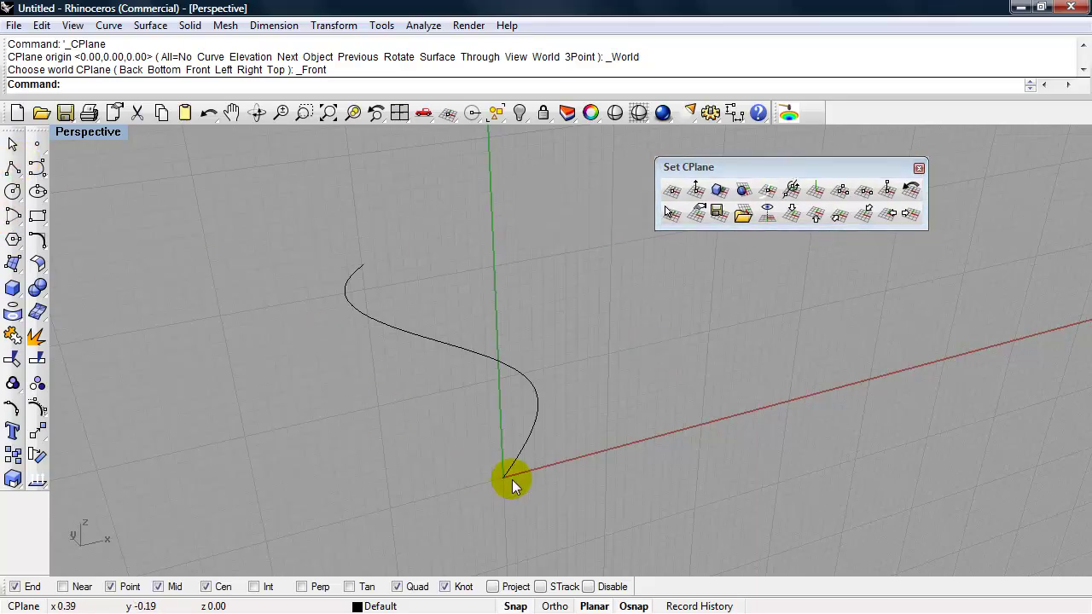
Step: Draw a degree 3 curve with four control points on the Front construction plane, rising from the origin where the ground curve starts
left_click(36, 169)
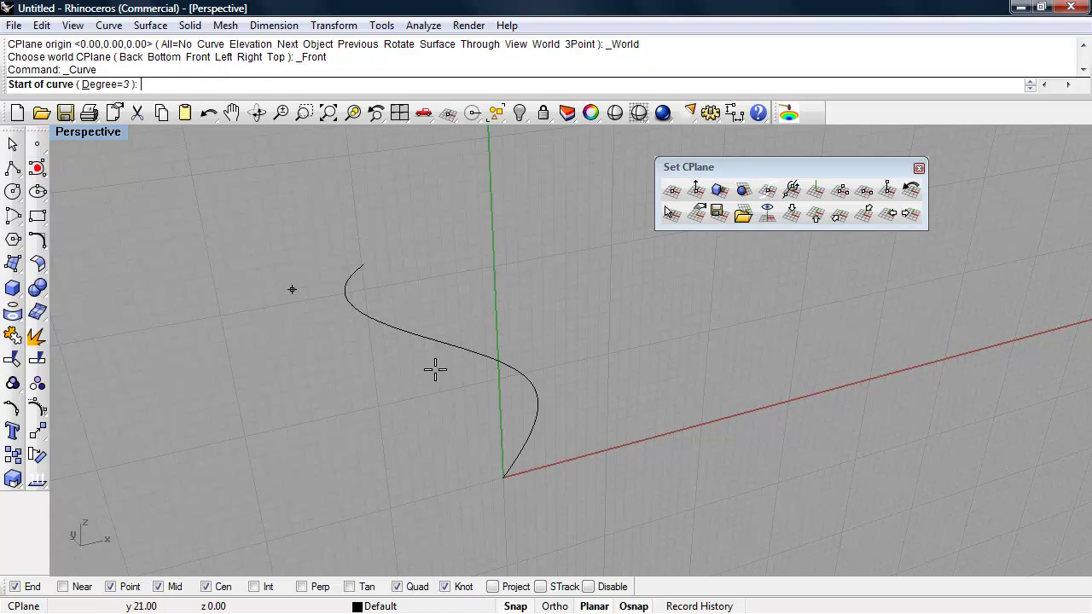
left_click(503, 476)
left_click(587, 369)
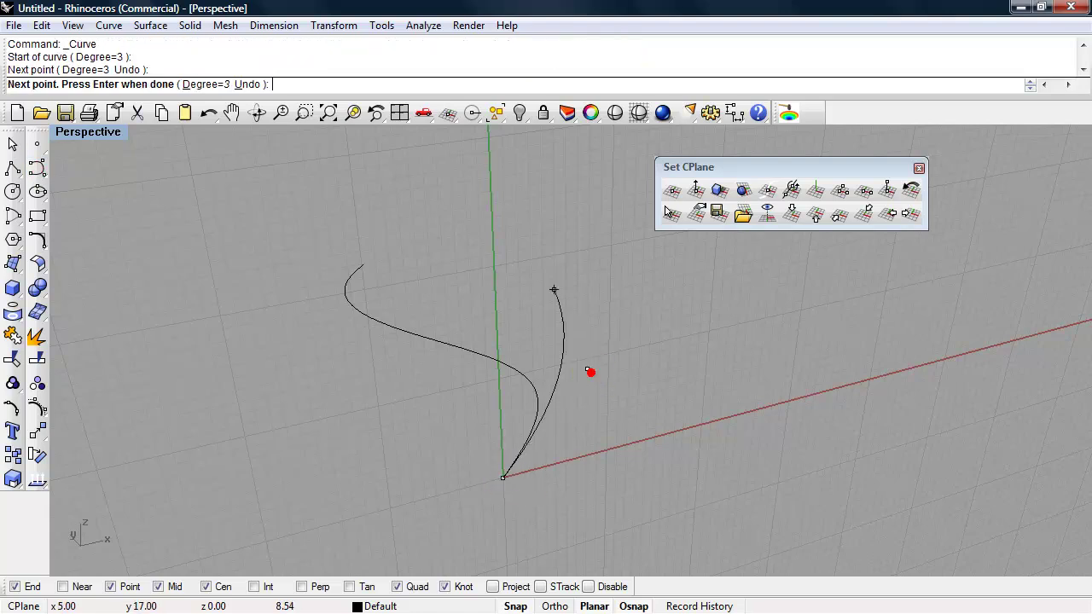
left_click(530, 271)
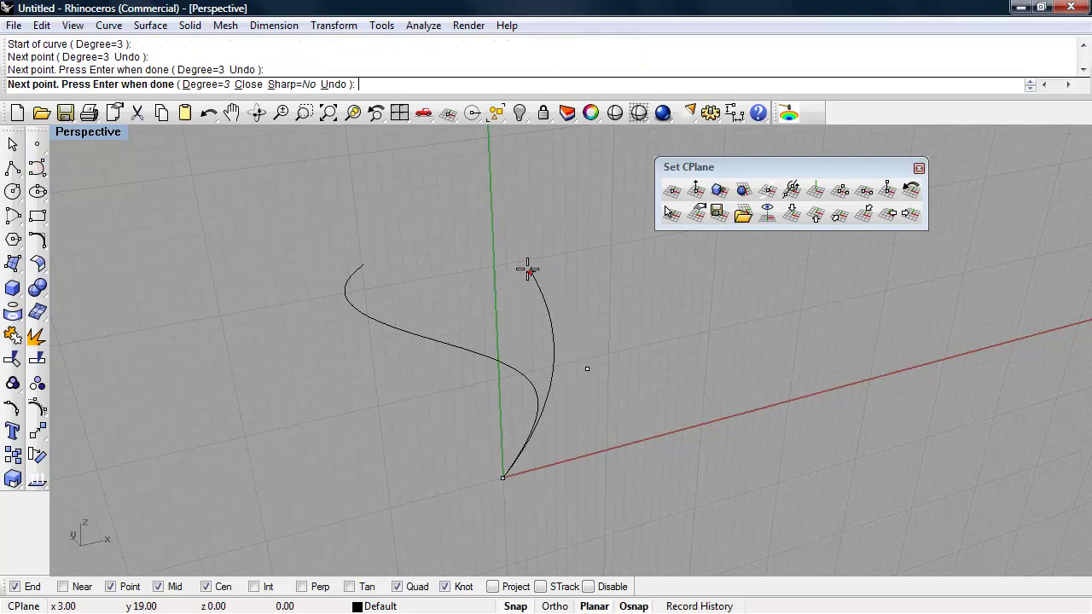
left_click(613, 172)
right_click(653, 332)
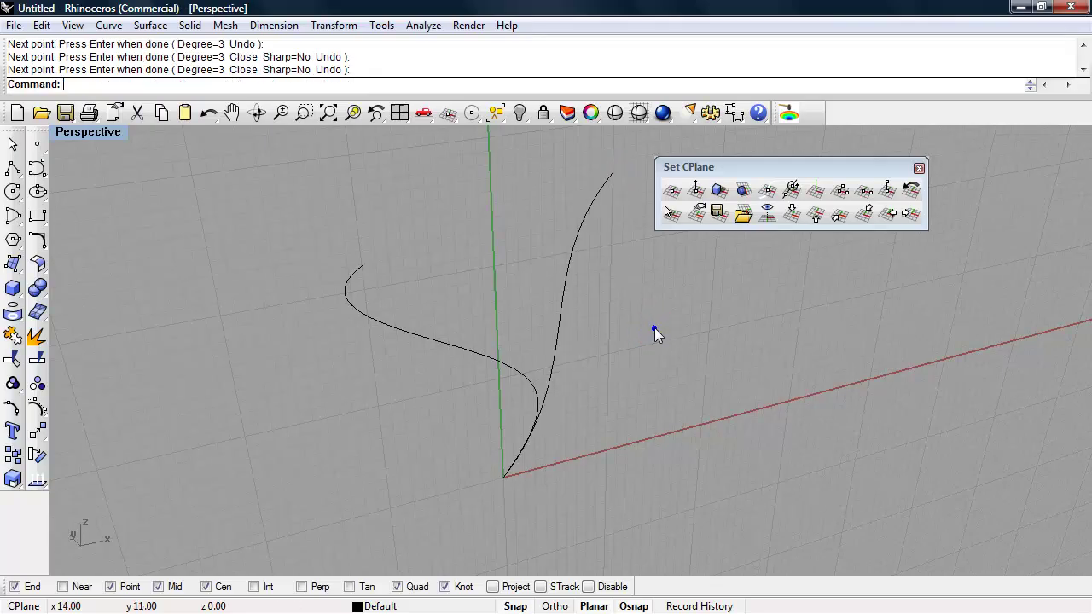
right_click_drag(655, 332, 663, 429)
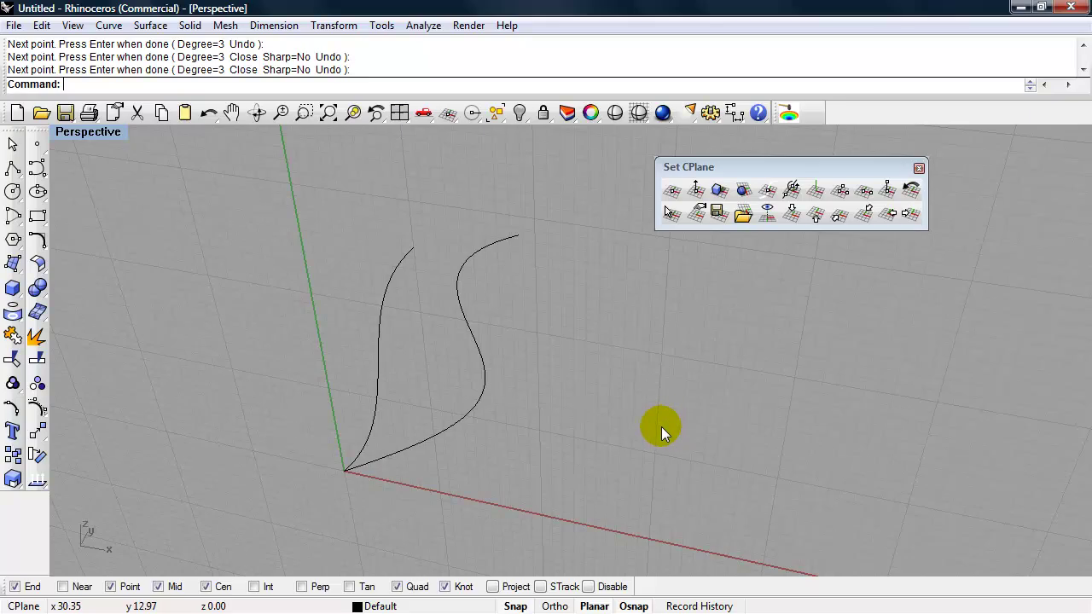
Step: Show the Surface toolbar from the default toolbar collection
left_click(380, 26)
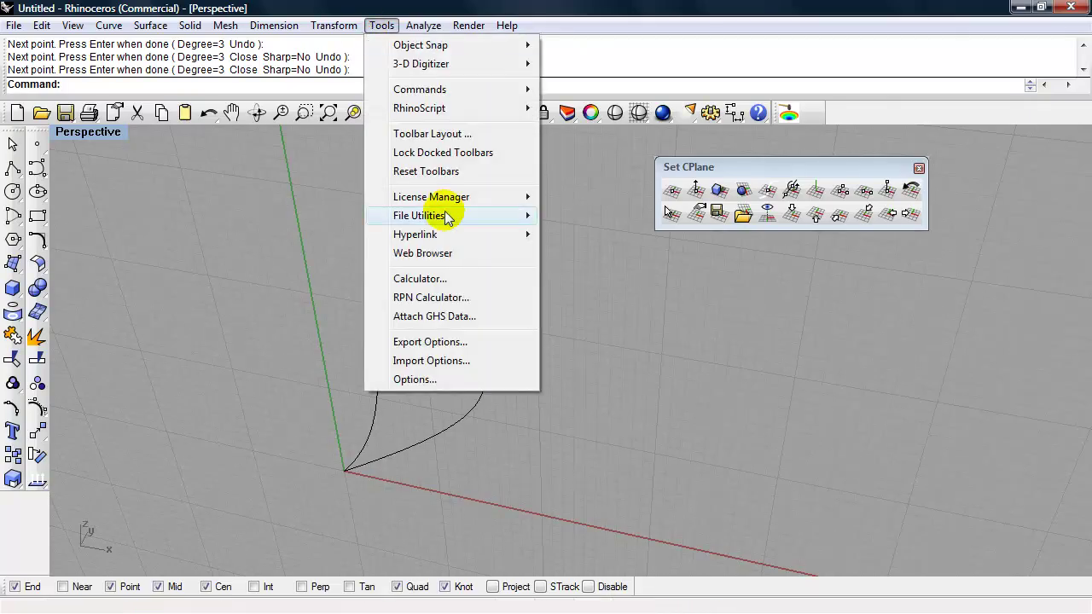
left_click(456, 135)
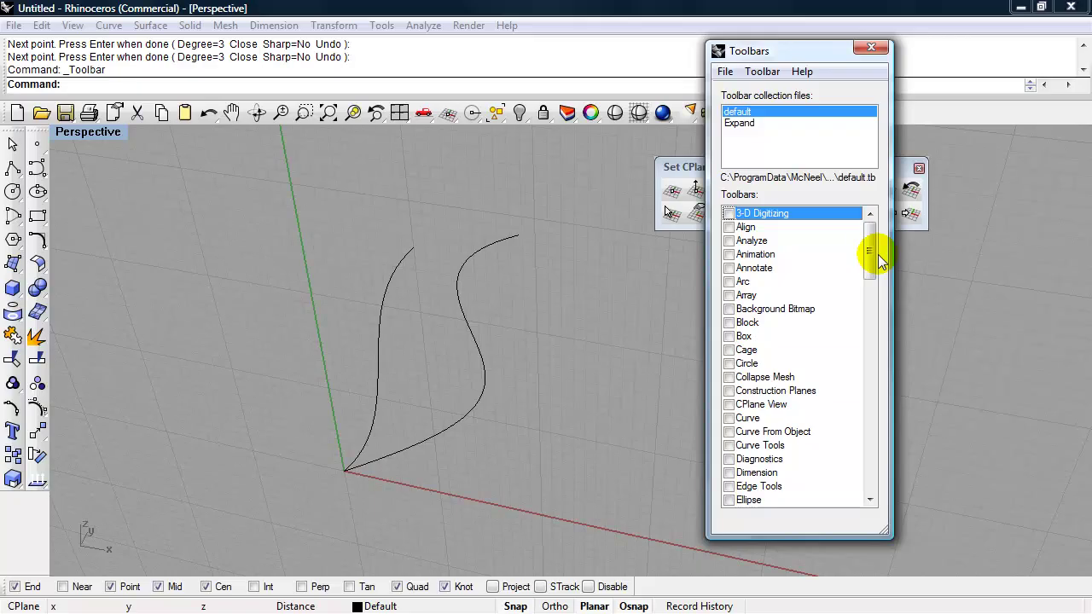
left_click_drag(879, 262, 879, 447)
left_click(730, 459)
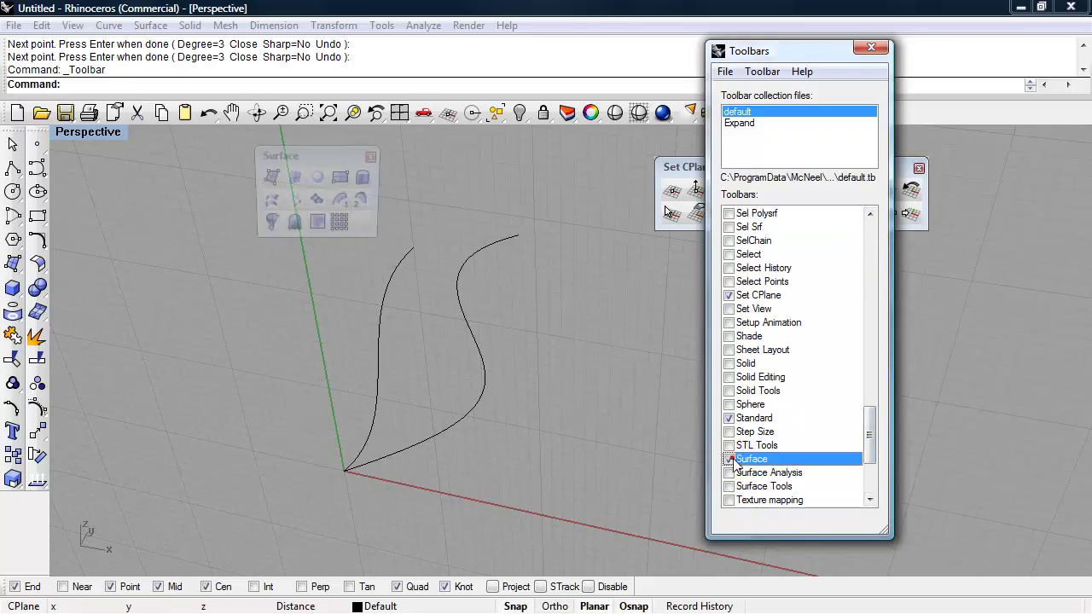
left_click(864, 49)
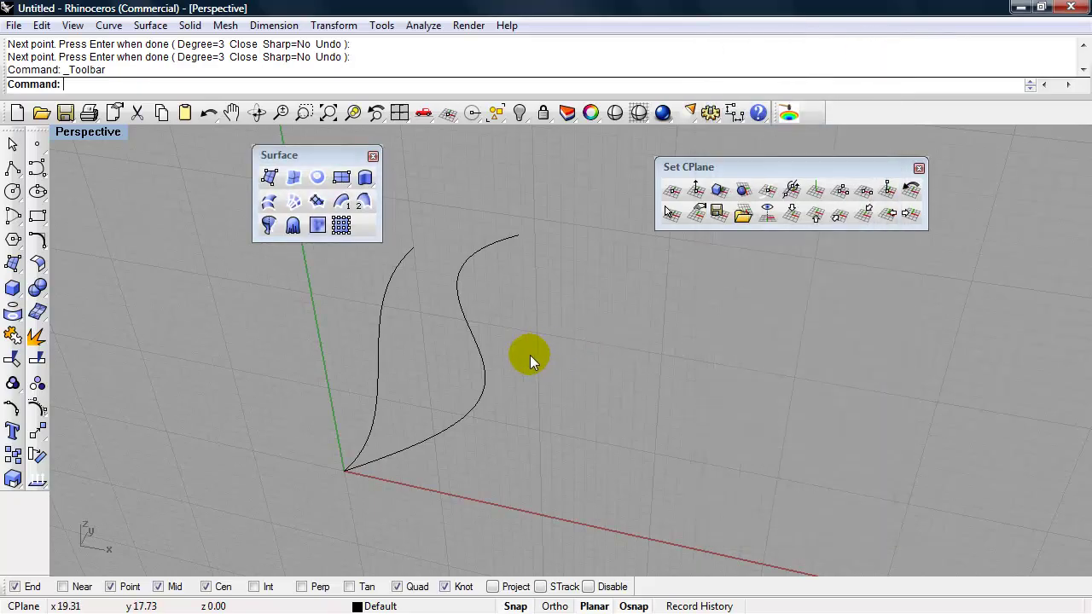
Step: Start a Loft between the front-plane curve and the ground curve, bringing up its options
left_click(270, 203)
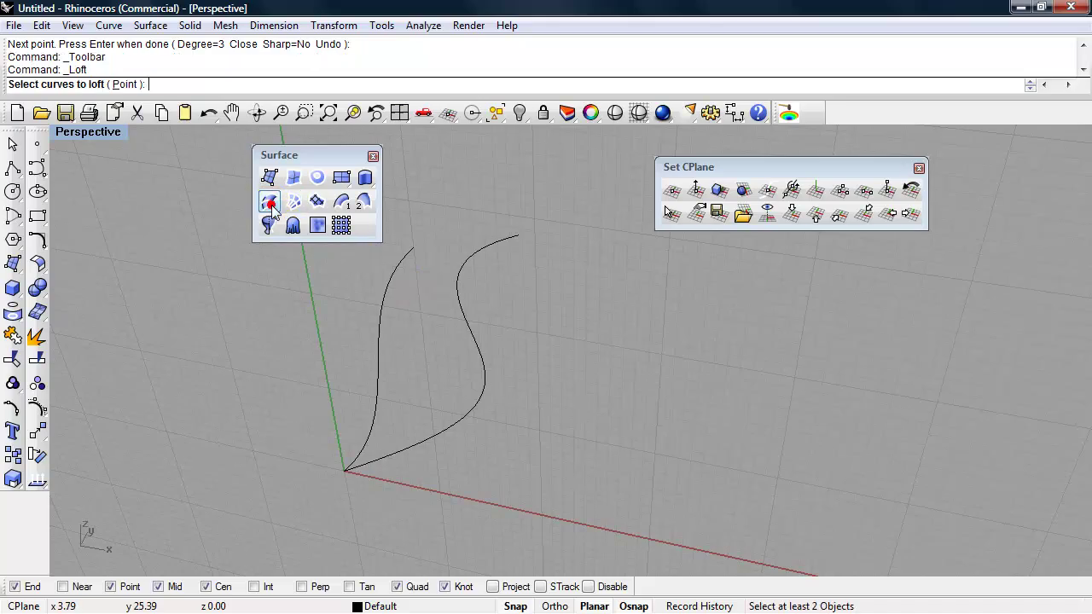
left_click(380, 345)
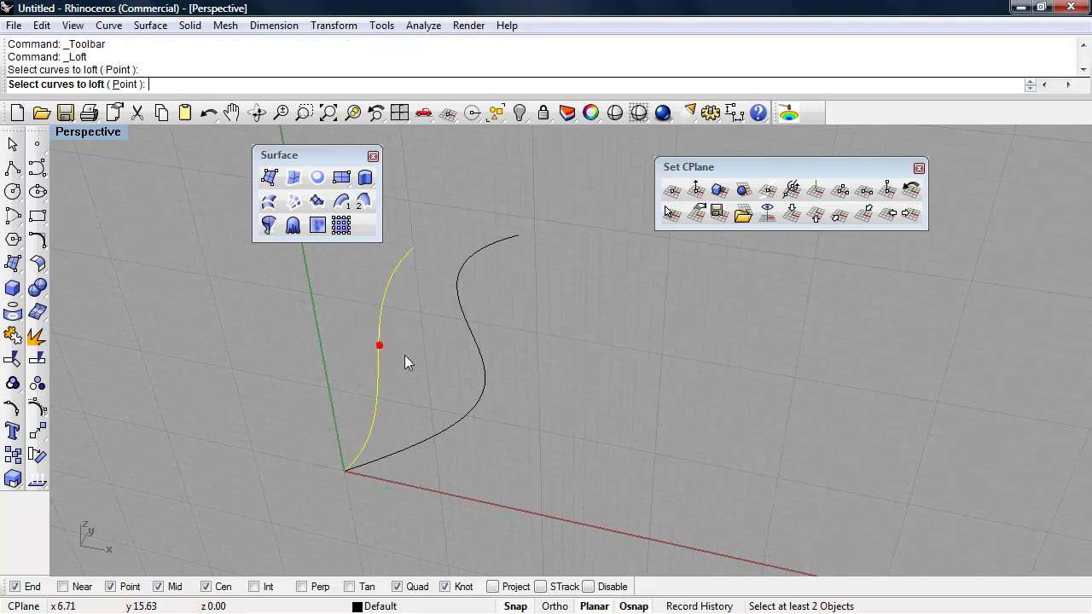
left_click(483, 390)
right_click(621, 418)
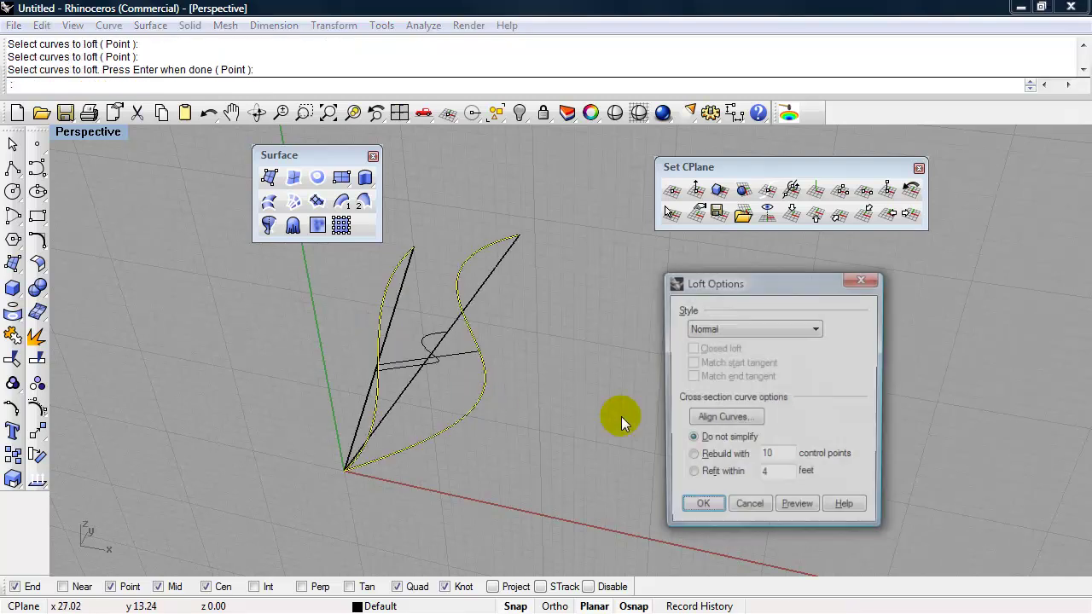
right_click_drag(624, 416, 495, 435)
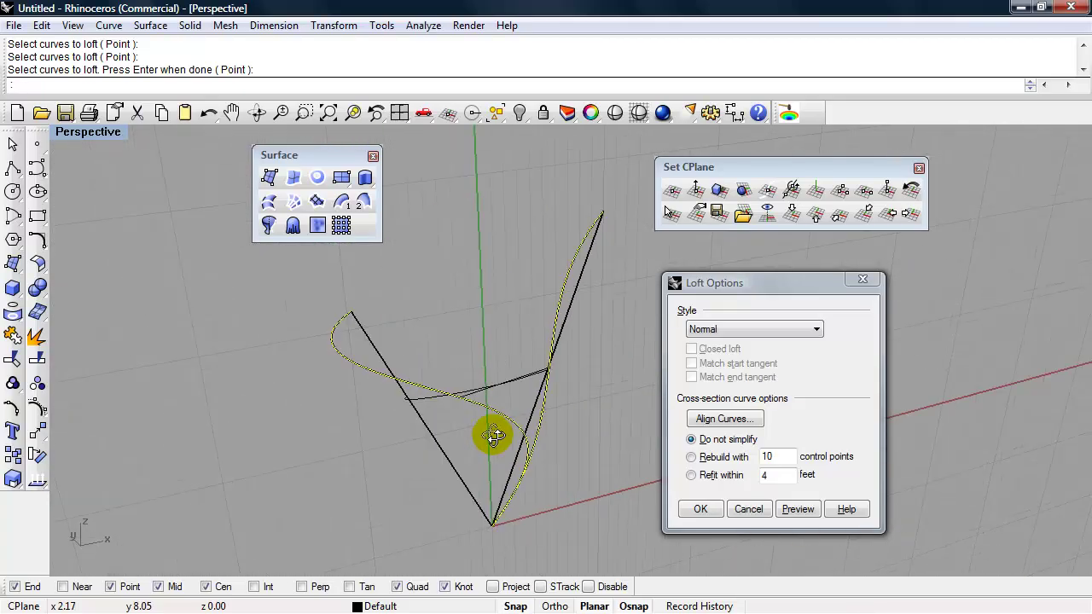
Step: Align the loft curves by reversing the ground curve's direction at its free end, so the free ends connect without twisting
left_click(722, 419)
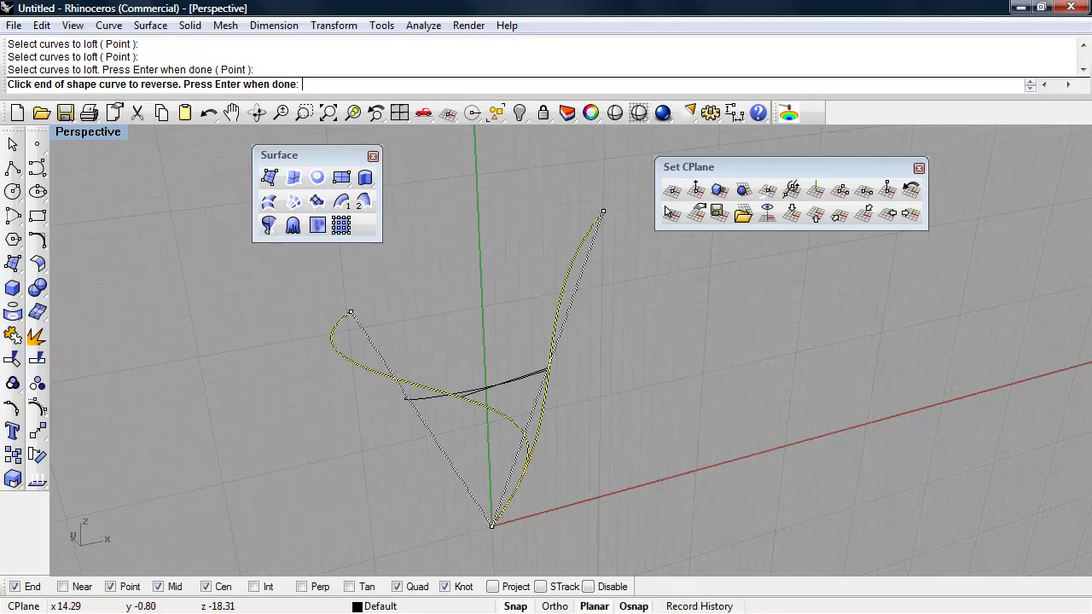
left_click(349, 316)
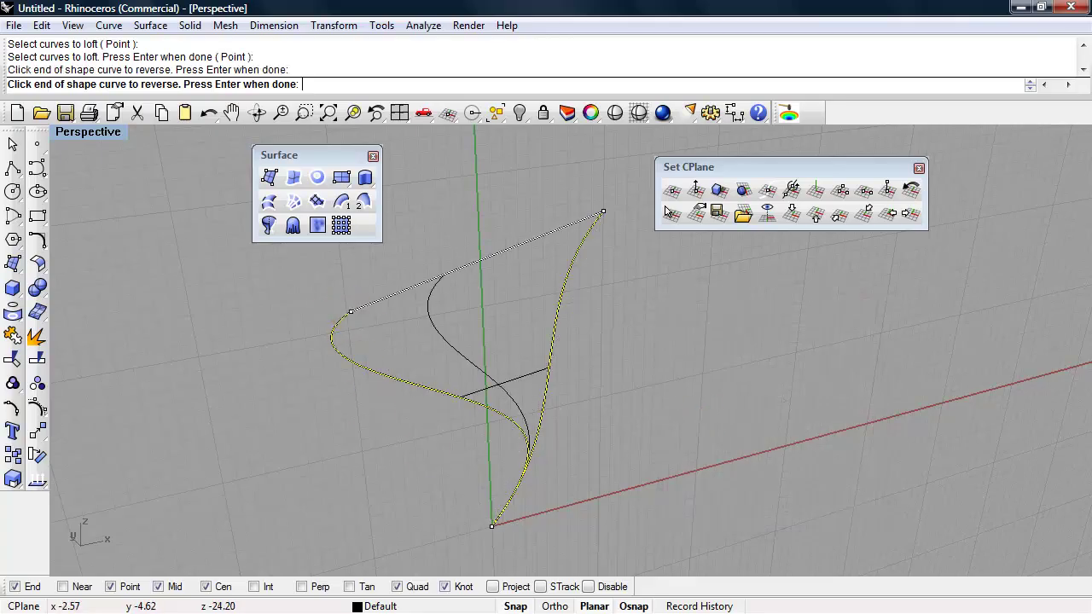
right_click_drag(358, 362, 358, 436)
right_click_drag(264, 419, 666, 402)
key("Return")
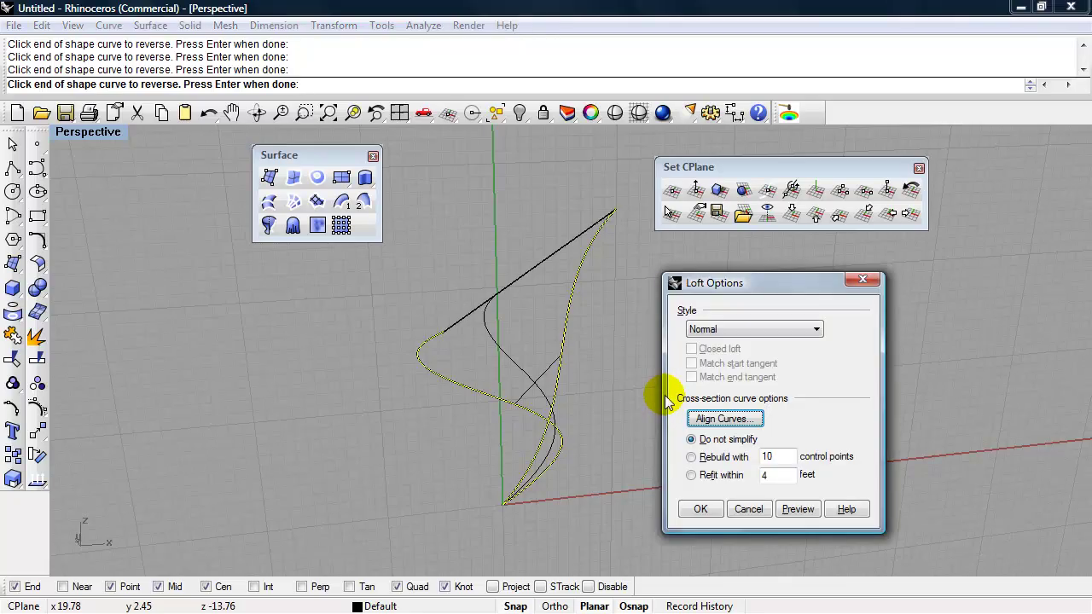
Step: Create the loft with the Normal style and Do not simplify, and display the Perspective viewport shaded
left_click(701, 512)
right_click_drag(620, 417, 475, 402)
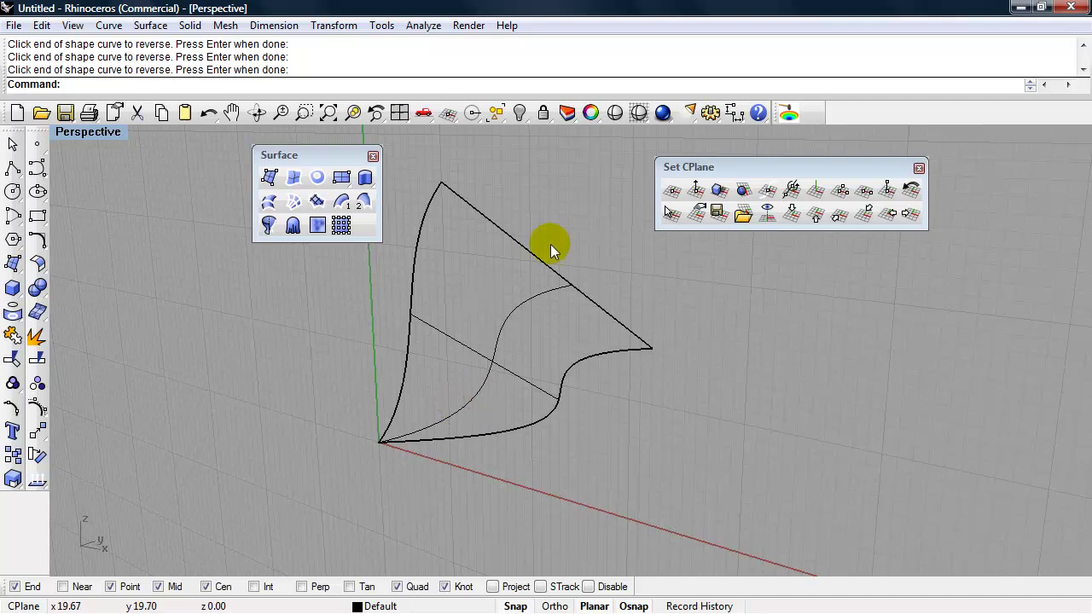
left_click(640, 112)
mouse_move(596, 321)
right_mouse_down()
mouse_move(683, 441)
mouse_move(717, 439)
mouse_move(702, 436)
mouse_move(724, 452)
mouse_move(707, 410)
mouse_move(637, 416)
right_mouse_up()
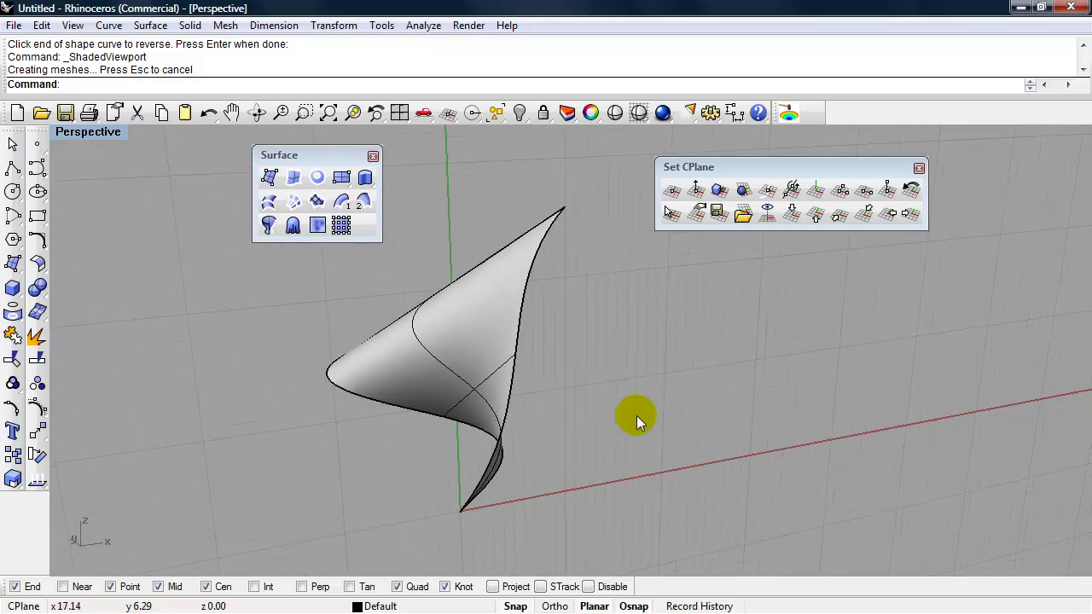
Step: Move the lofted surface about 60 feet along the X axis from the origin, clear of its source curves
left_click(490, 359)
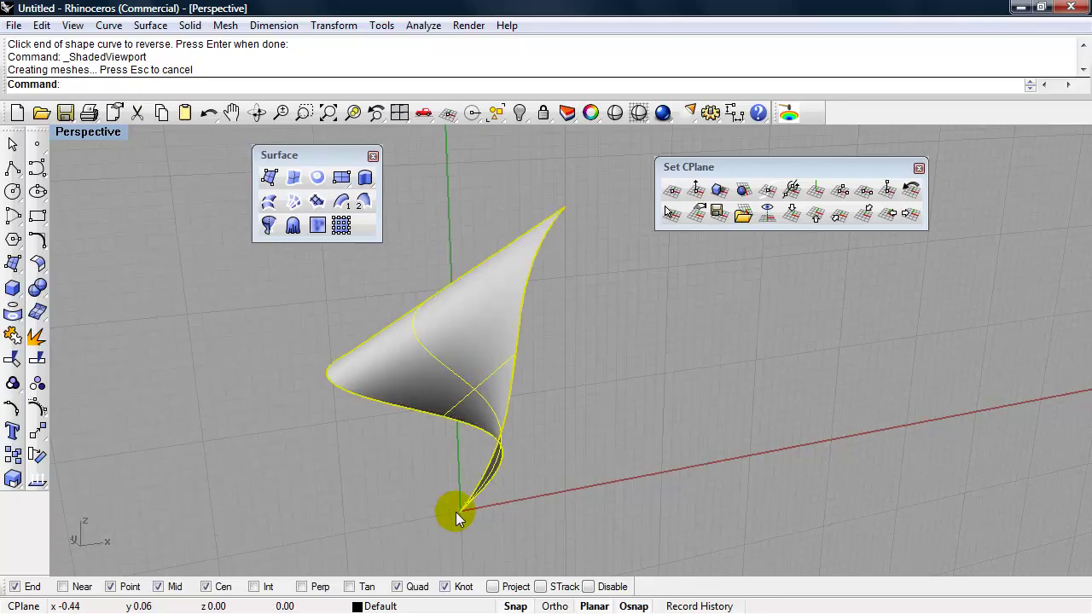
type("Move")
key("Return")
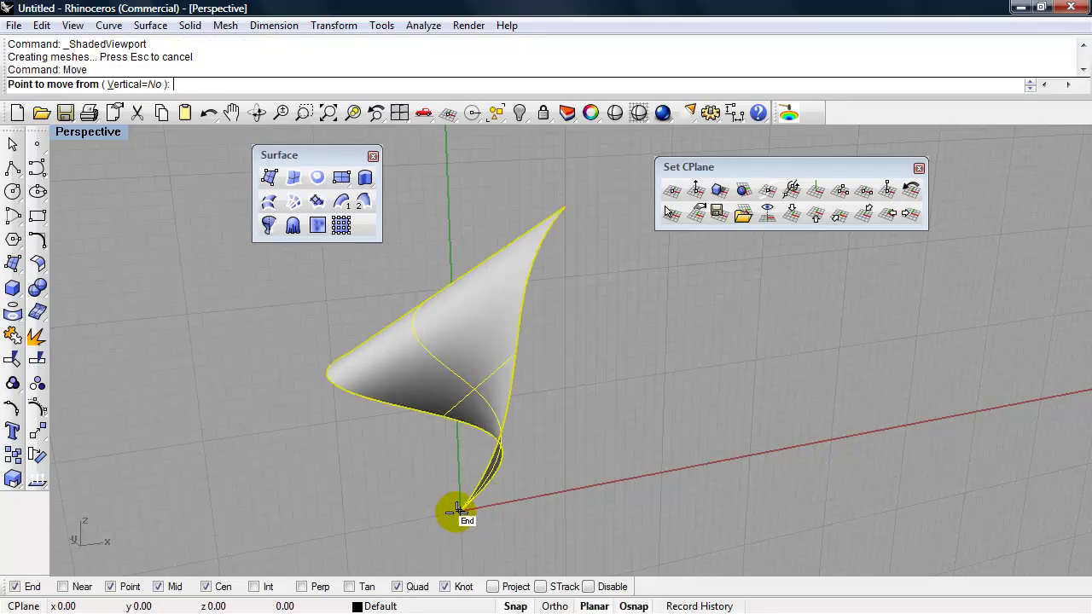
left_click(458, 511)
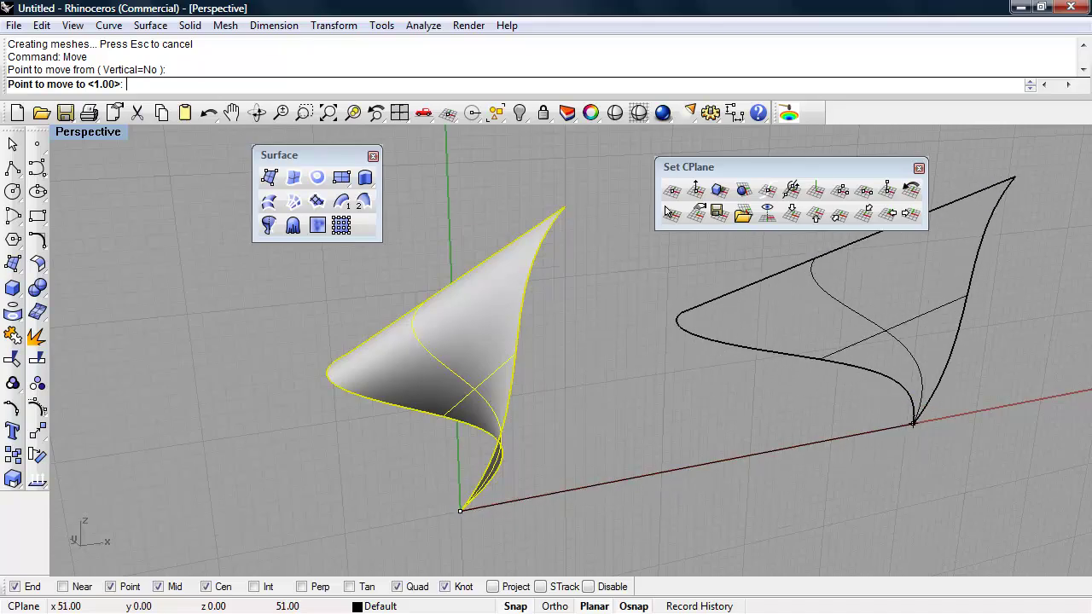
left_click(971, 416)
right_click_drag(591, 436, 529, 436)
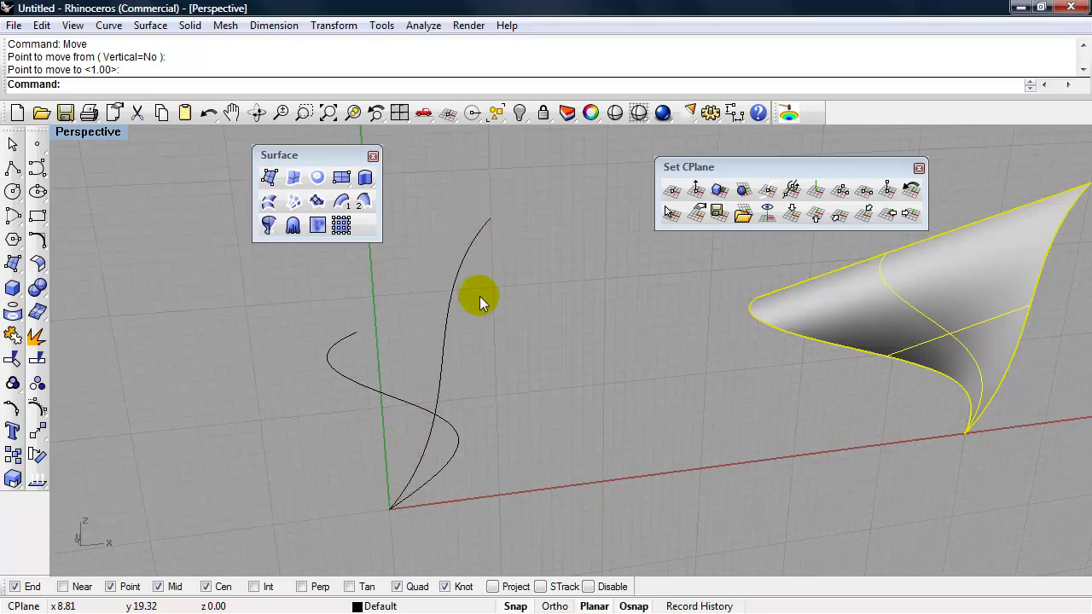
Step: Start a one-rail sweep with the ground curve as rail and the front-plane curve as cross section, moving the options dialog off the surfaces
left_click(345, 205)
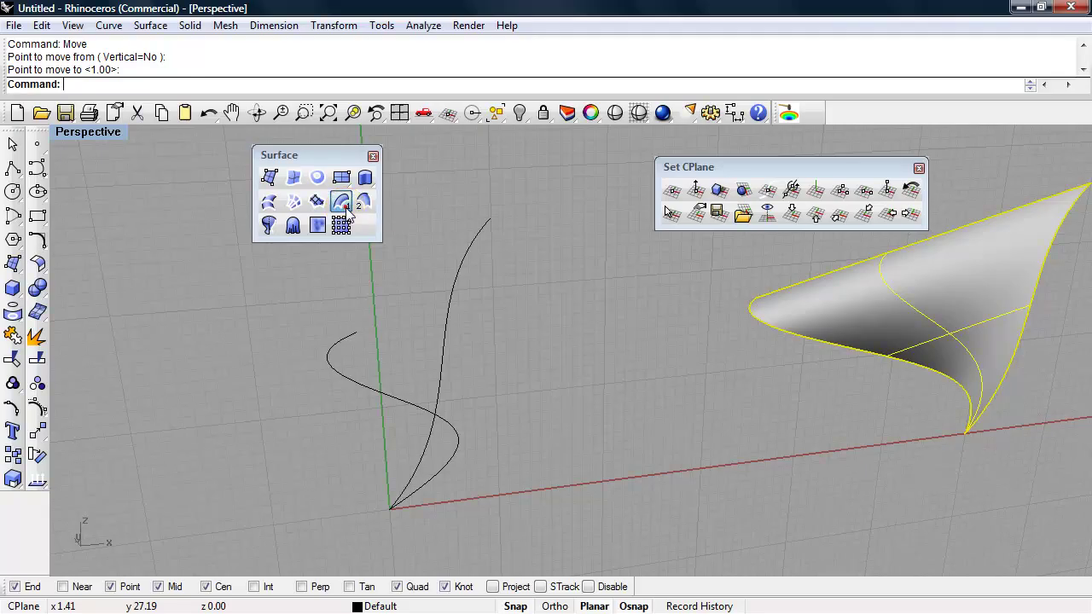
left_click(362, 390)
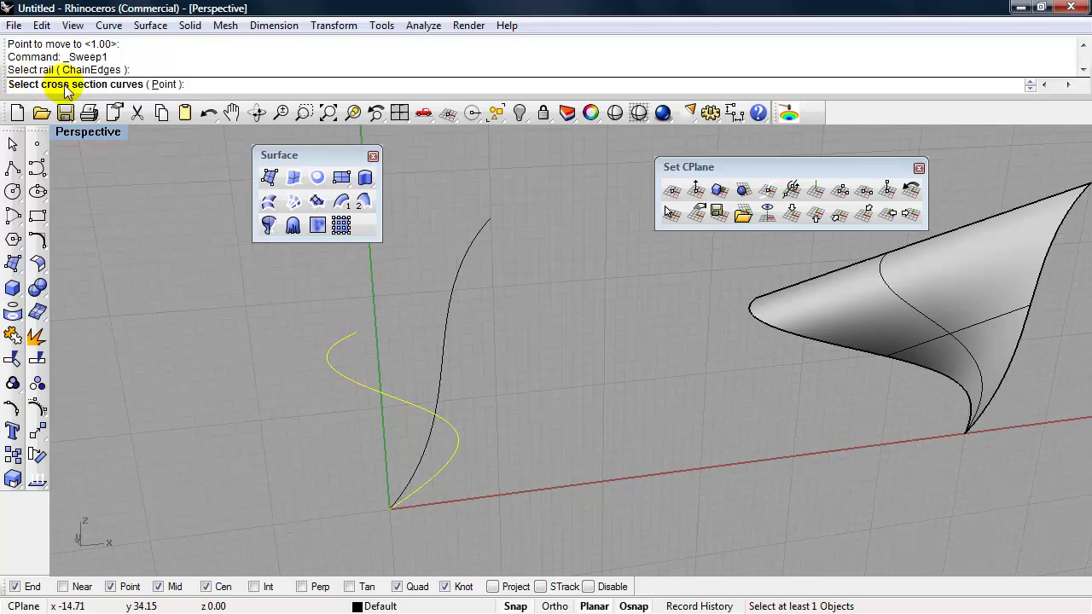
left_click(455, 279)
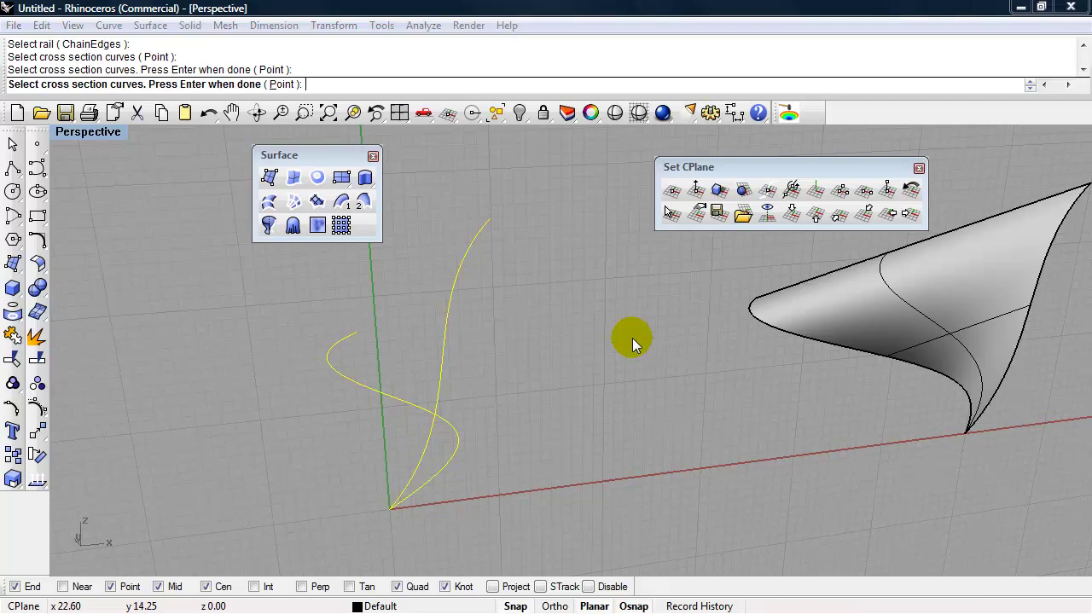
key("Return")
right_click_drag(555, 385, 603, 390)
left_click_drag(761, 341, 685, 305)
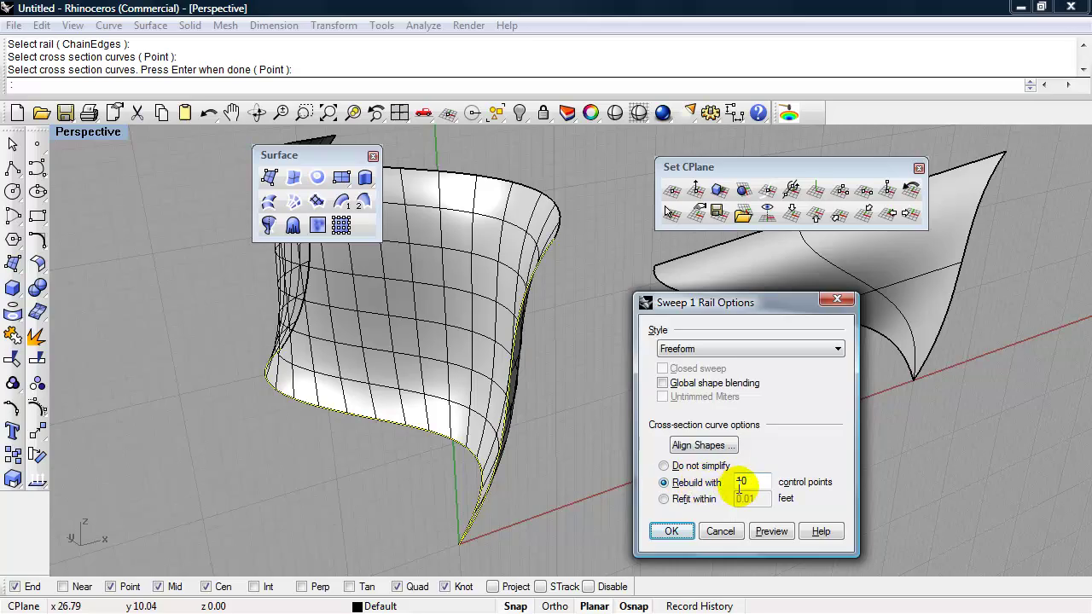
Step: Preview the one-rail sweep with the cross-section option Do not simplify
left_click(689, 469)
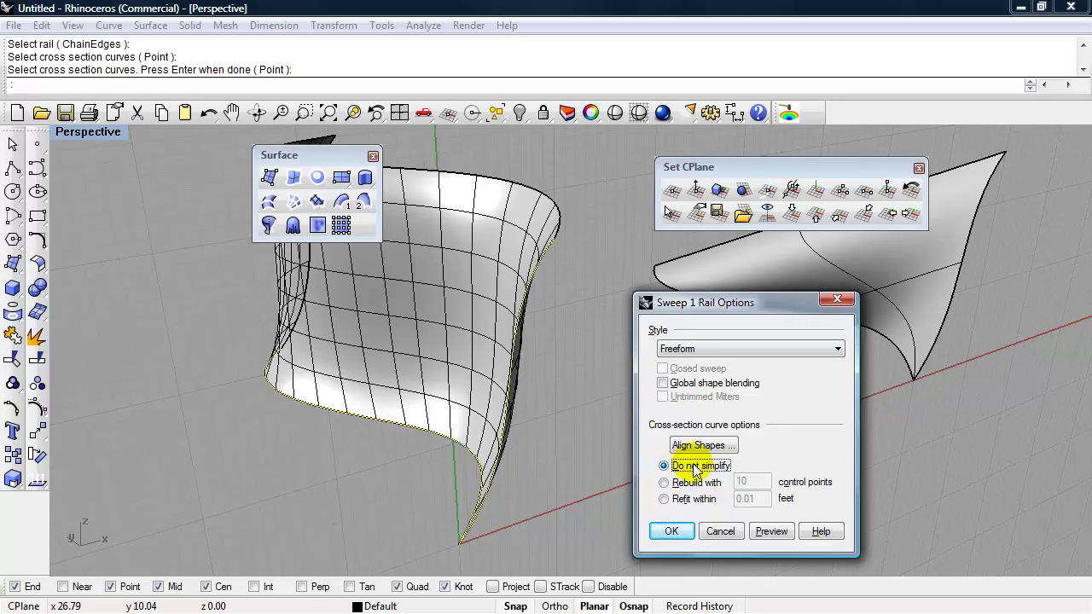
left_click(772, 532)
right_click_drag(470, 434, 488, 430)
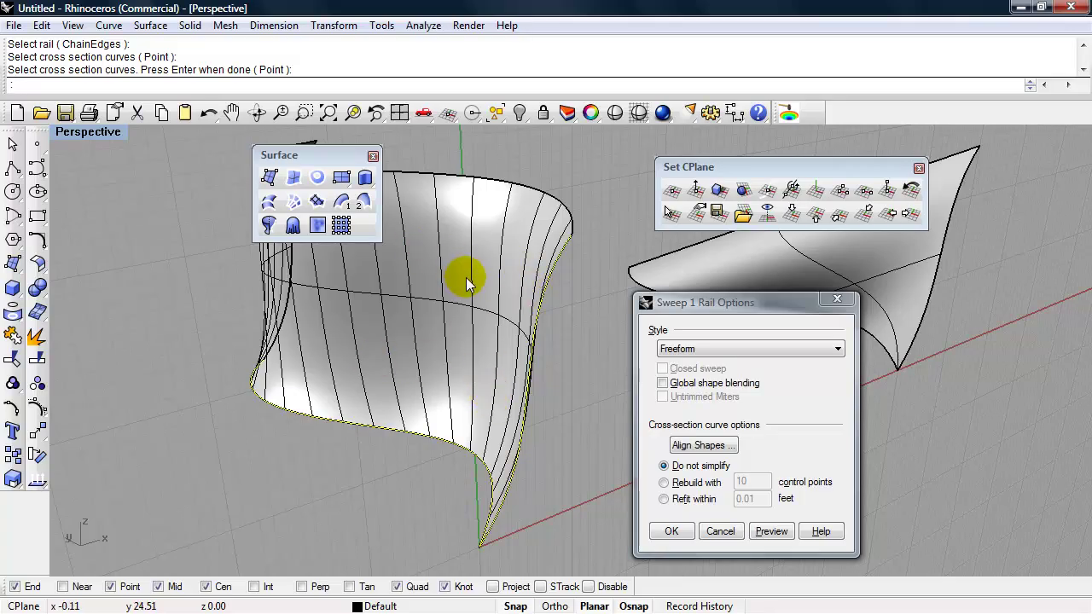
Step: Rebuild the sweep's cross sections with 10 control points, preview the result and create the Freeform sweep surface
left_click(664, 483)
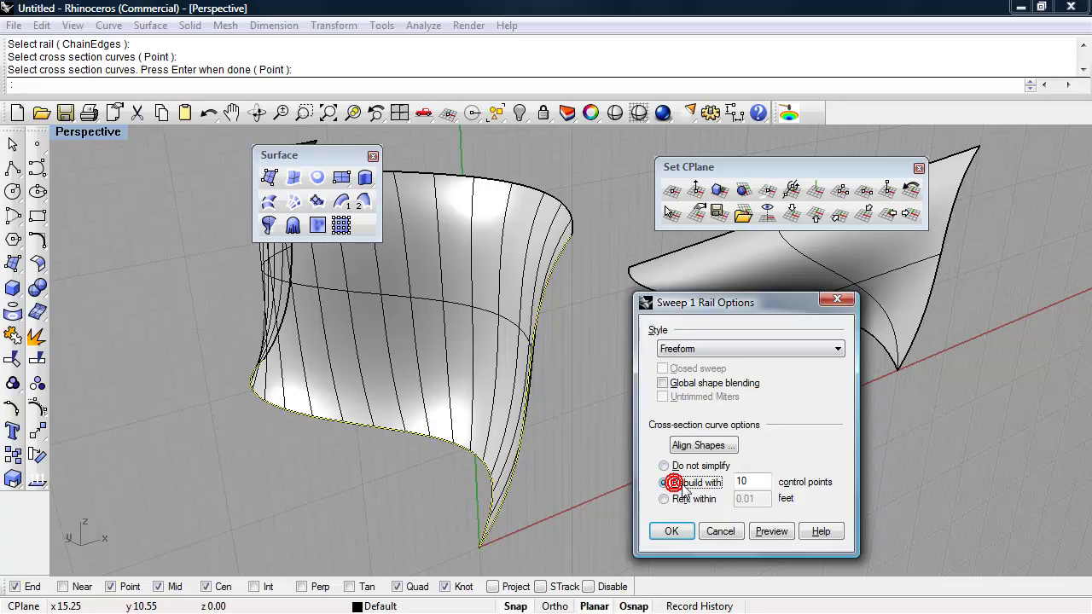
left_click(772, 531)
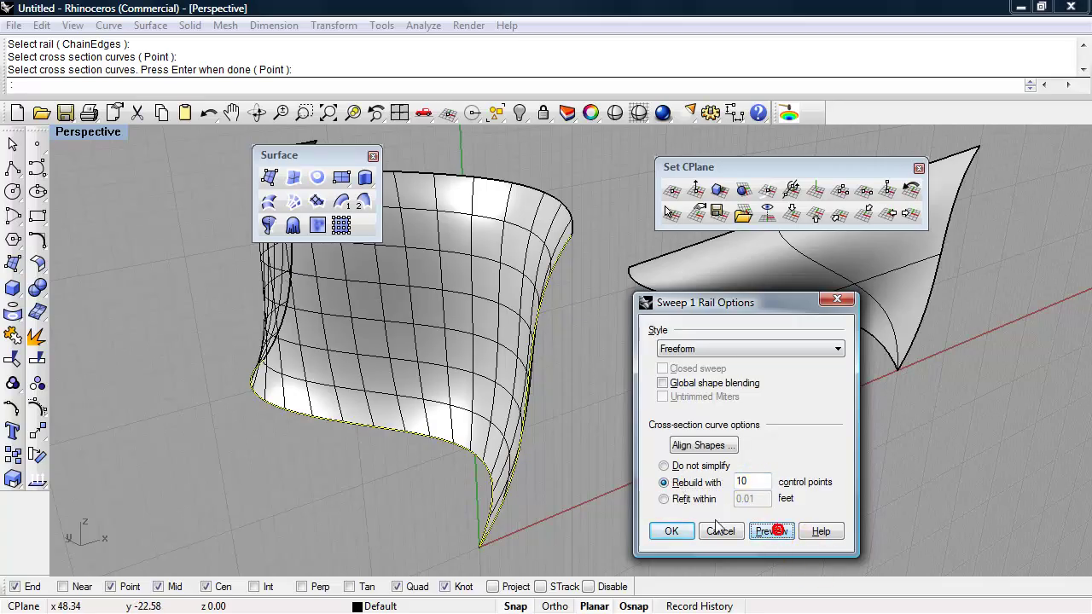
left_click(673, 531)
right_click_drag(587, 399, 546, 393)
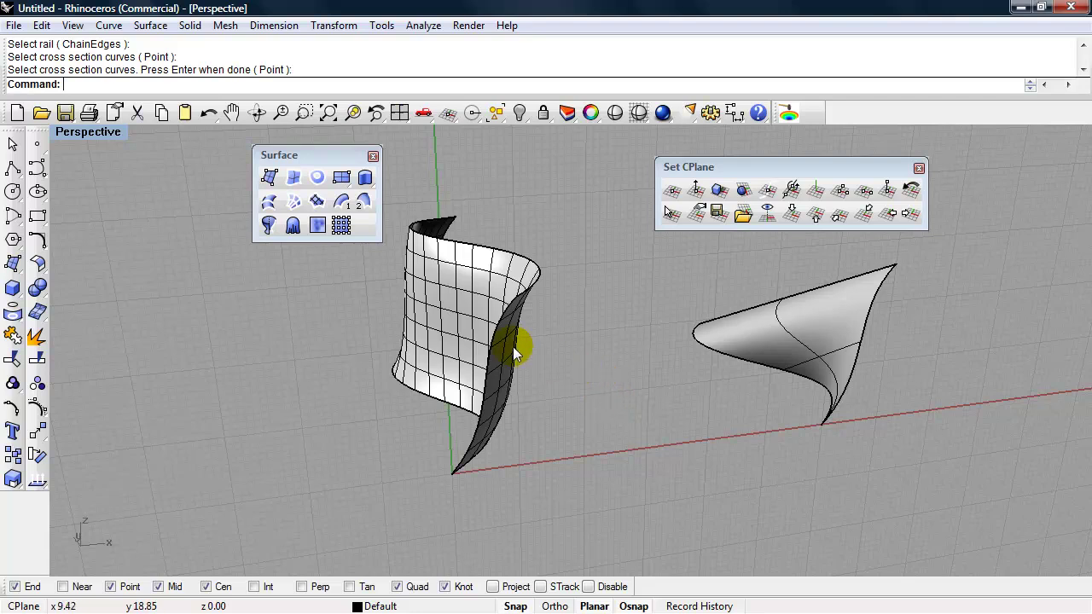
Step: Move the swept and lofted surfaces together along the X axis, from the origin to the loft's base corner
left_click(715, 340)
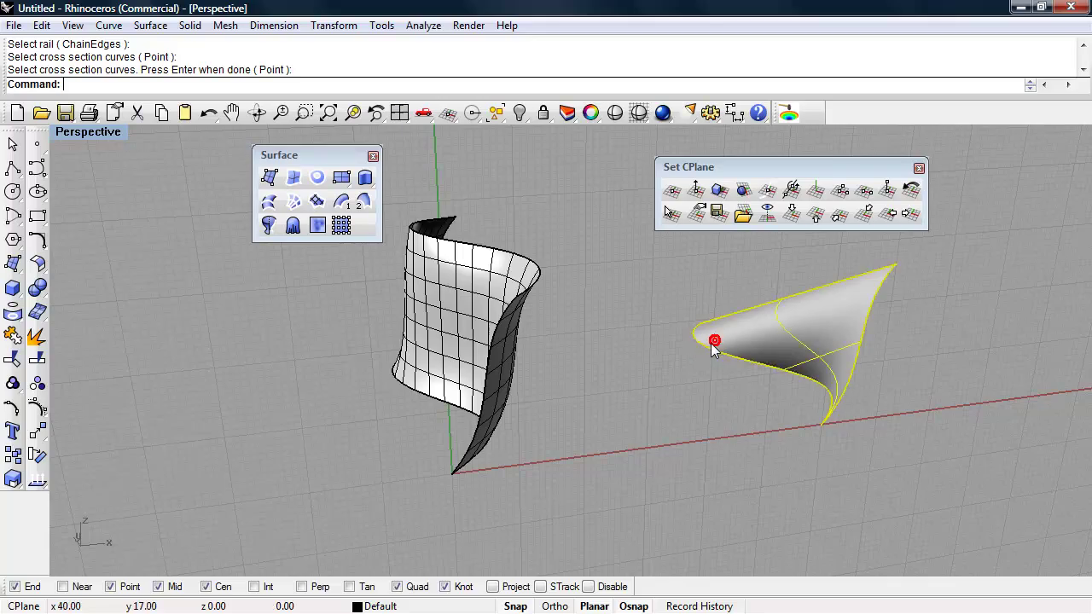
left_click(518, 350)
type("Move")
key("Return")
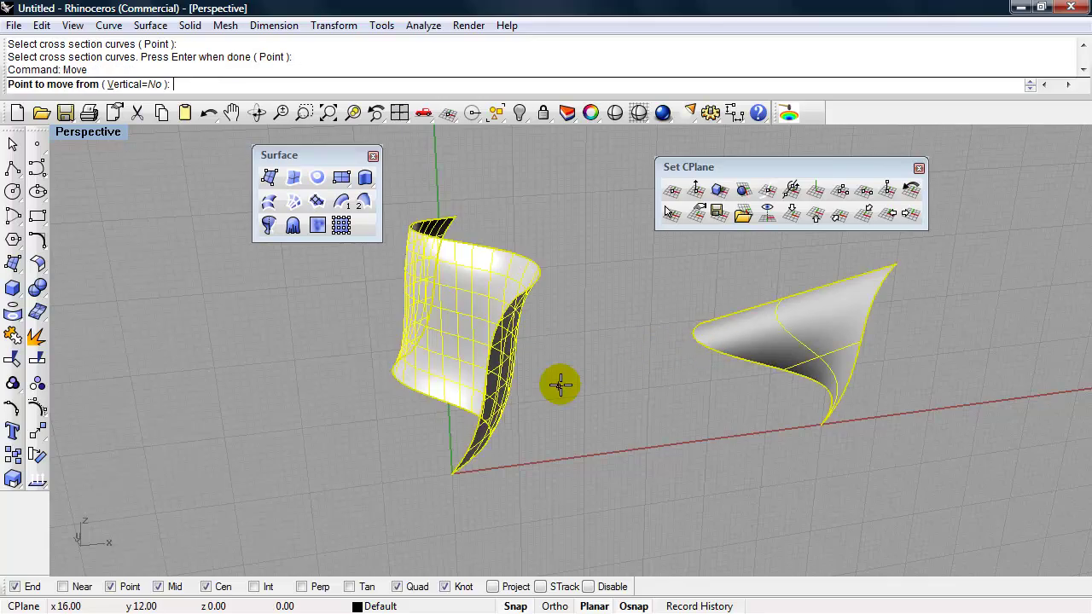
left_click(452, 473)
left_click(815, 425)
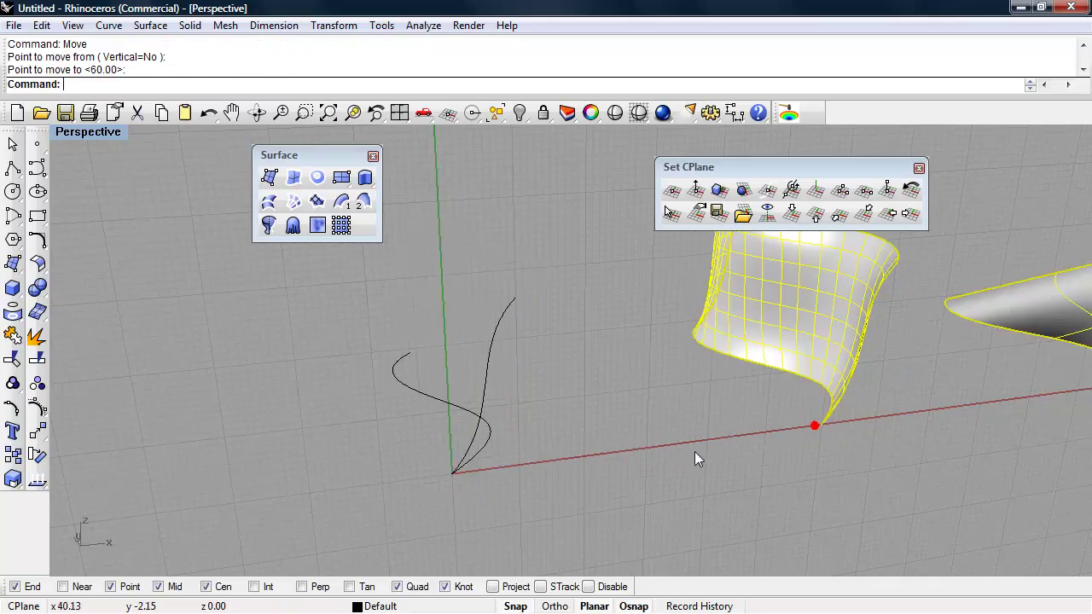
right_click_drag(672, 445, 523, 483, "shift")
right_click_drag(434, 442, 447, 437)
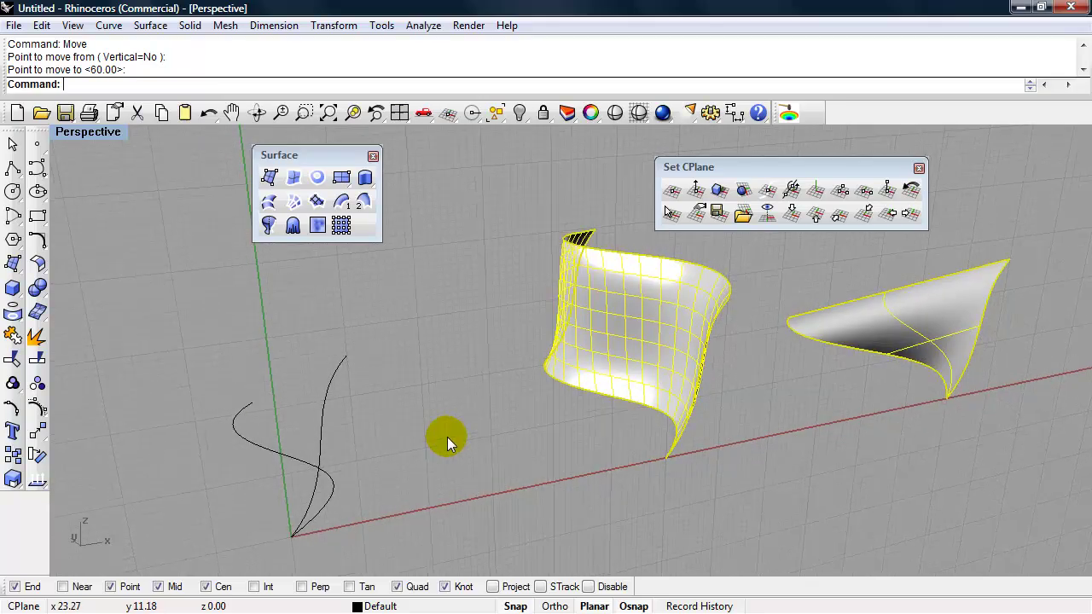
Step: Set the construction plane to World Top
left_click(790, 214)
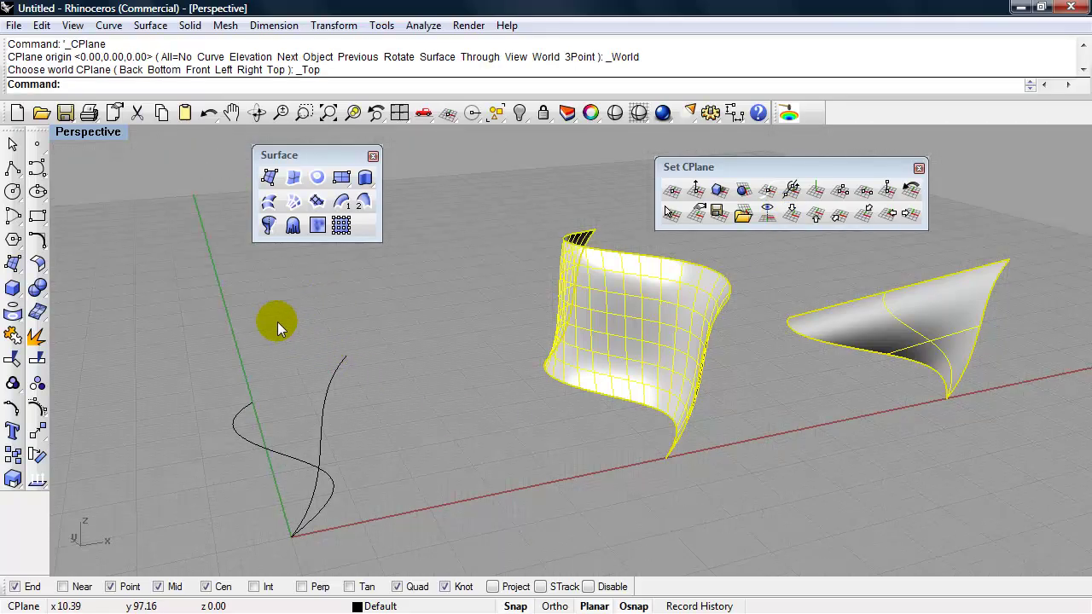
right_click_drag(350, 357, 548, 326)
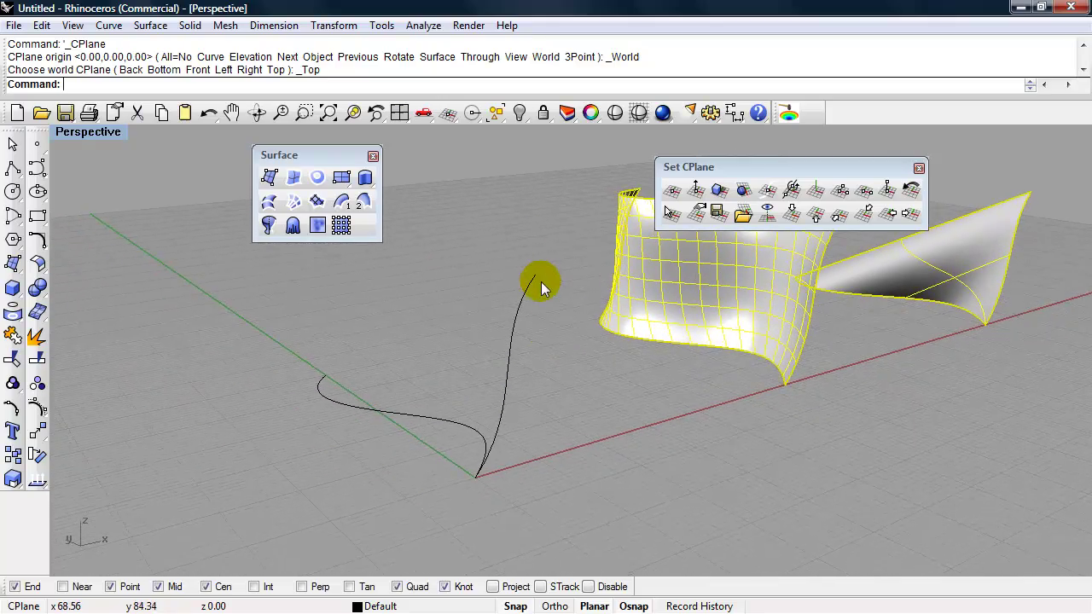
left_click(595, 607)
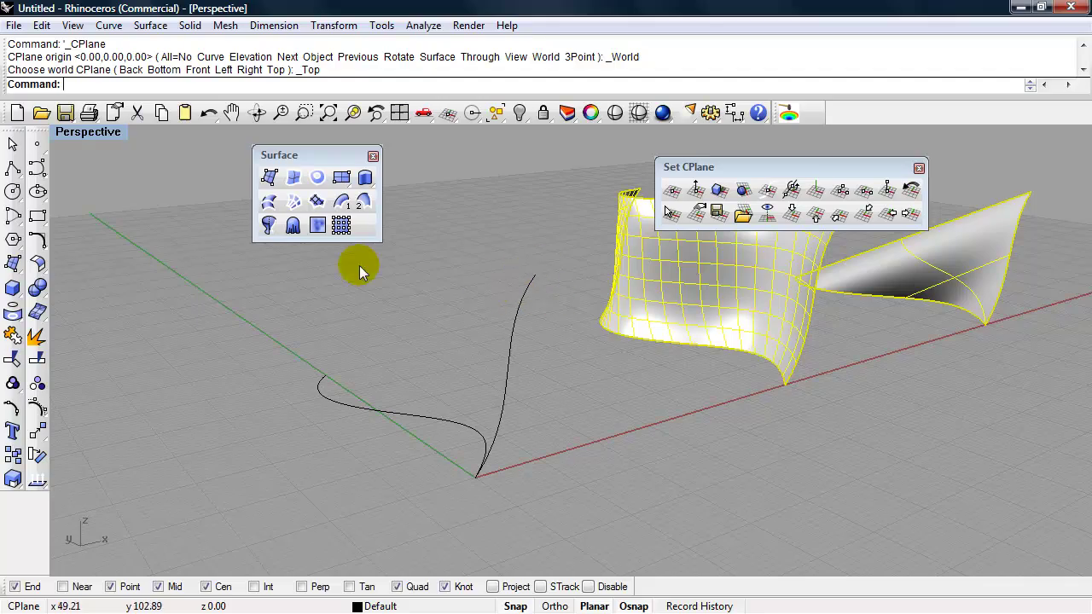
Step: Draw a level S-shaped control-point curve with five points, starting from the upper end of the front-plane curve and running above the ground curve
left_click(37, 171)
left_click(536, 274)
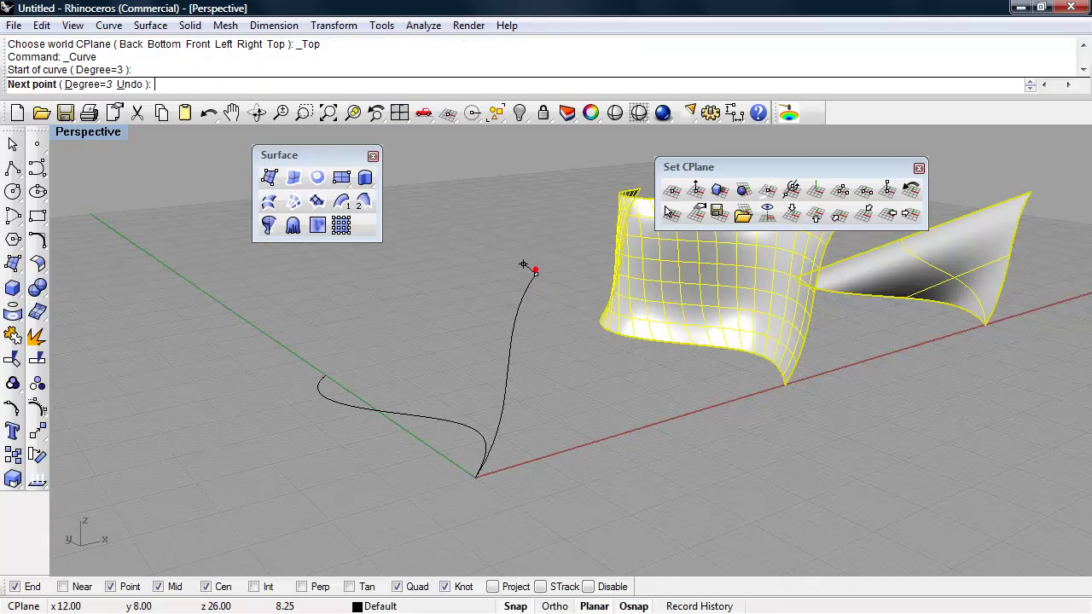
right_click_drag(480, 273, 458, 331)
left_click(425, 346)
left_click(319, 320)
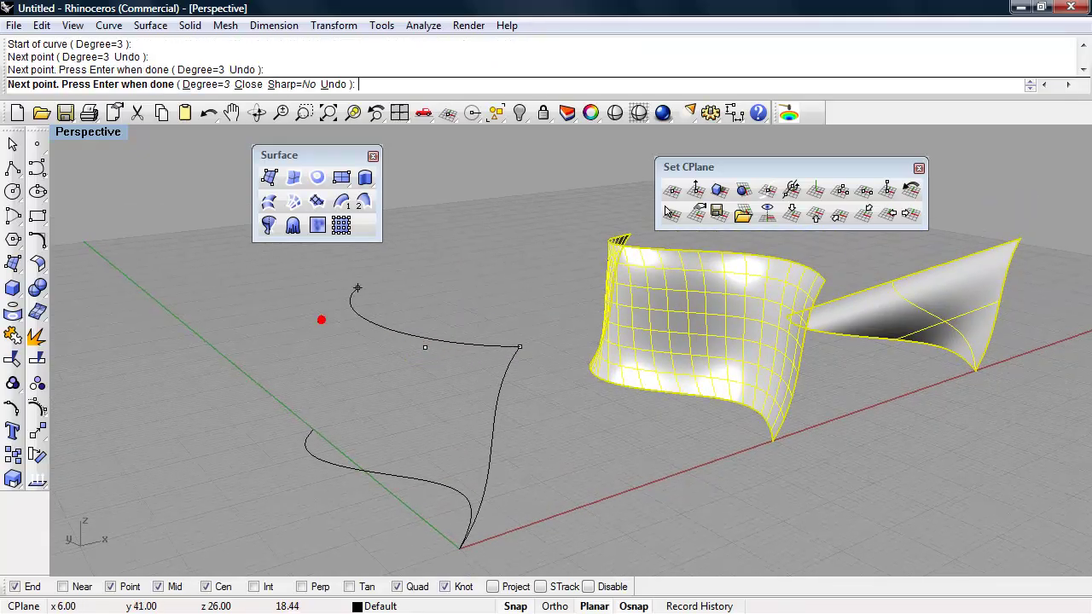
left_click(387, 274)
left_click(279, 272)
right_click(256, 300)
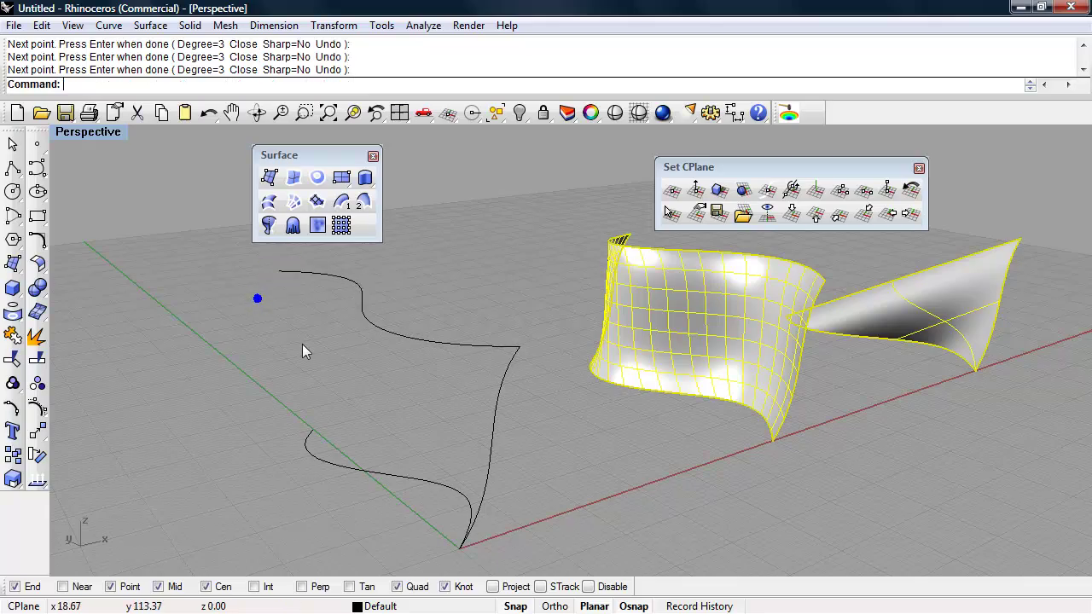
Step: Create a two-rail sweep with the ground and upper curves as rails and the front-plane curve as cross section, rebuilt with 10 control points
right_click_drag(336, 378, 581, 355)
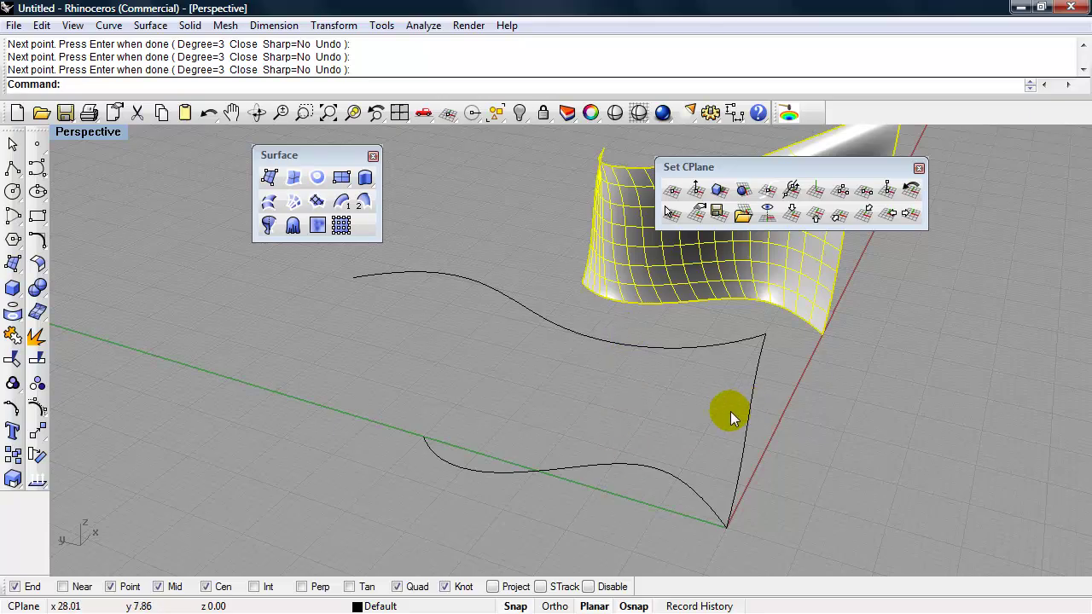
left_click(366, 204)
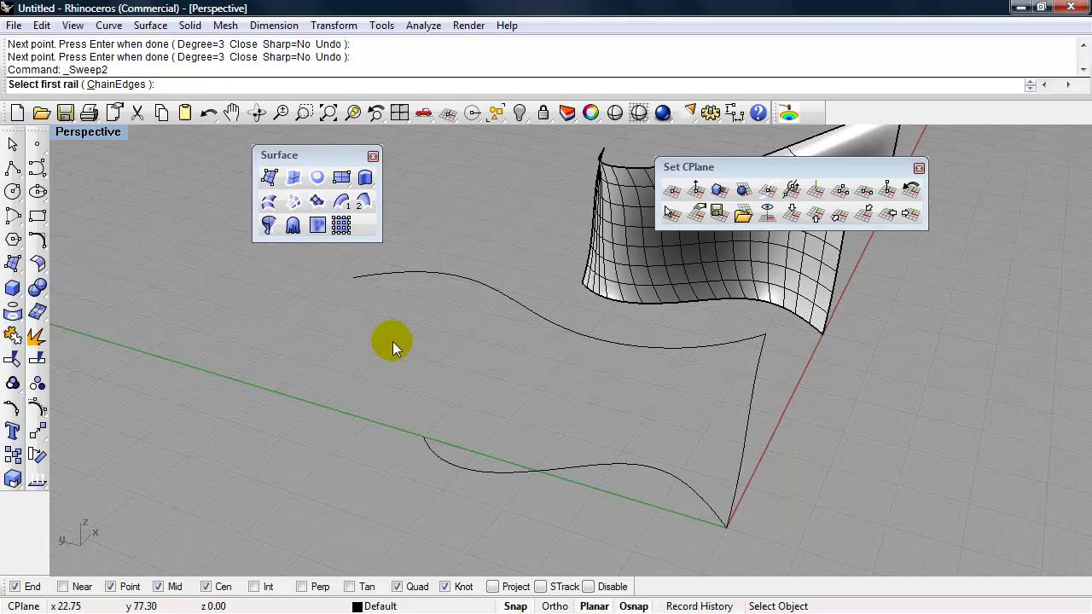
left_click(482, 475)
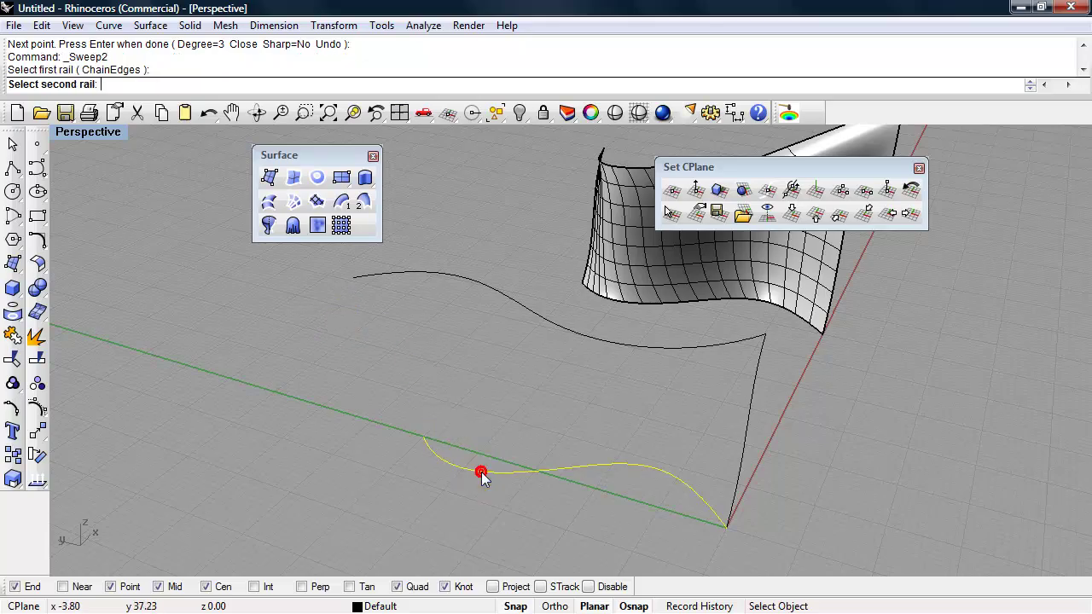
left_click(516, 301)
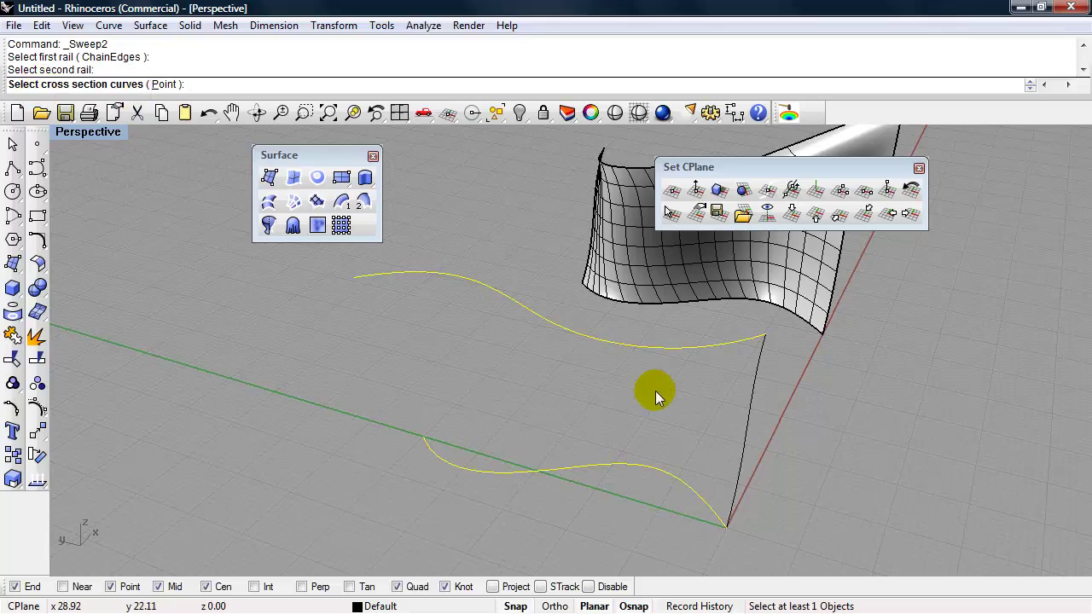
left_click(744, 422)
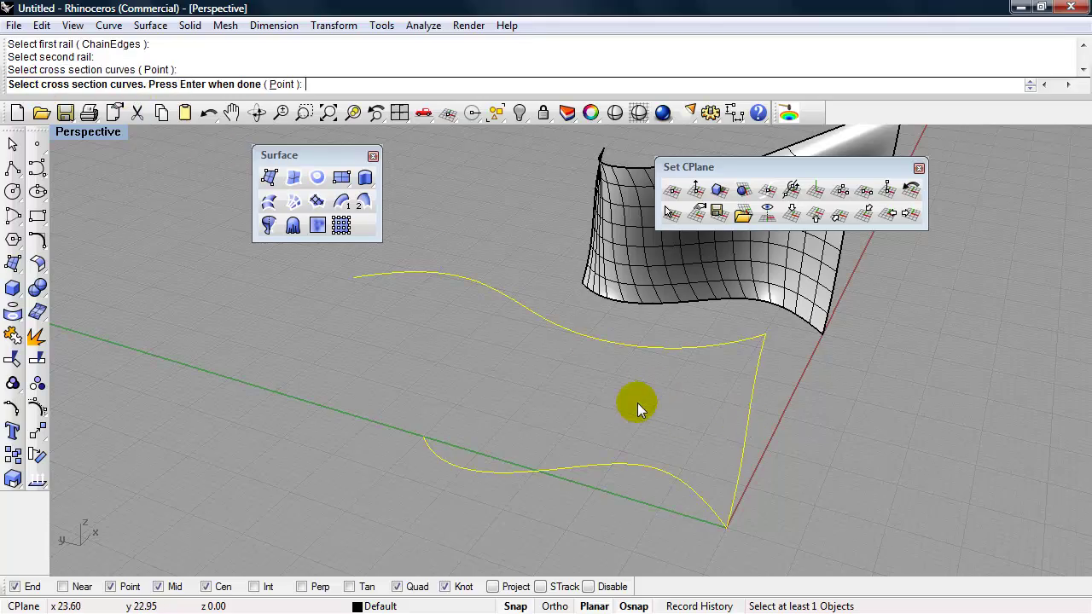
key("Return")
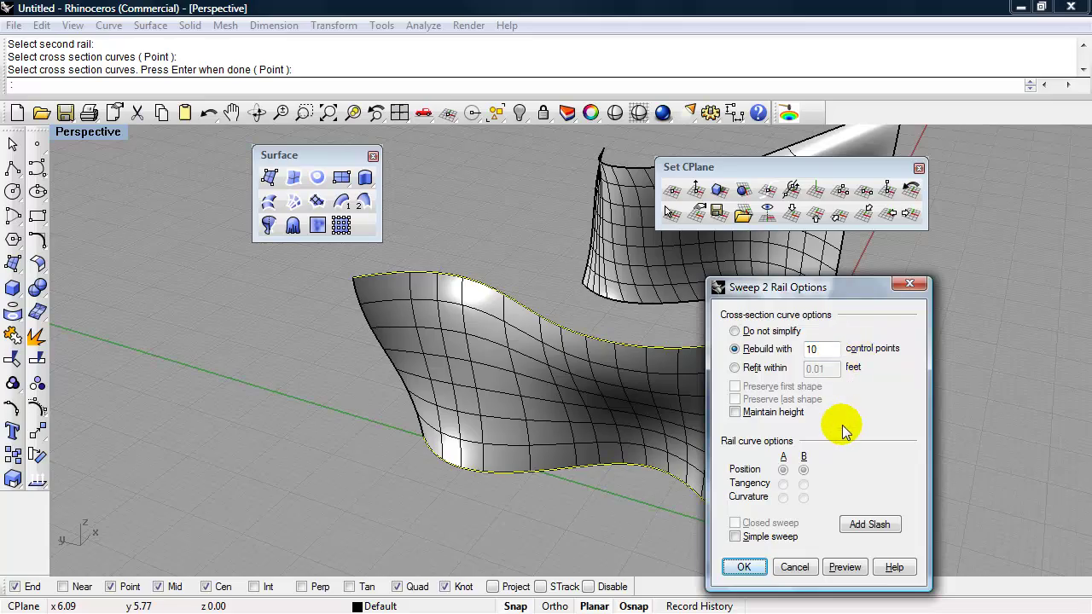
left_click(734, 570)
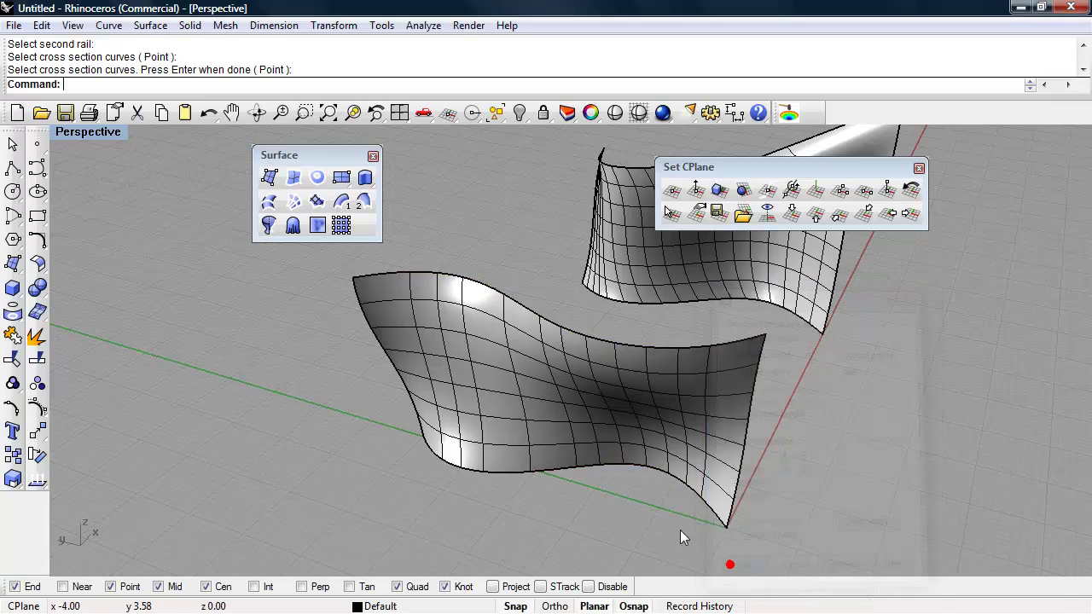
Step: Move all three surfaces together along the X axis, from the origin to the base corner of the middle surface
right_click_drag(660, 517, 515, 390)
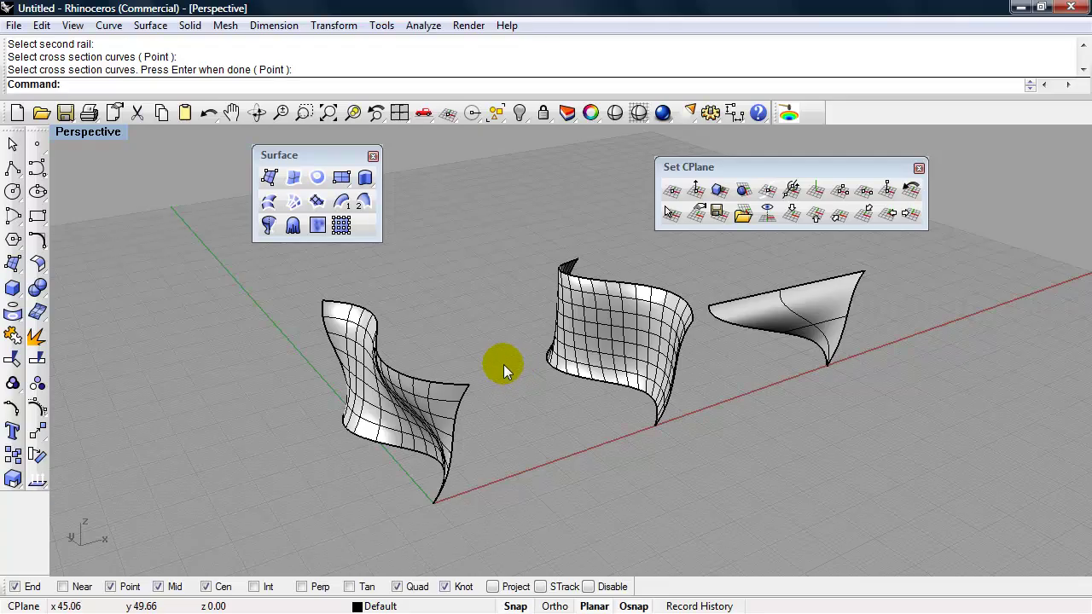
left_click(831, 338)
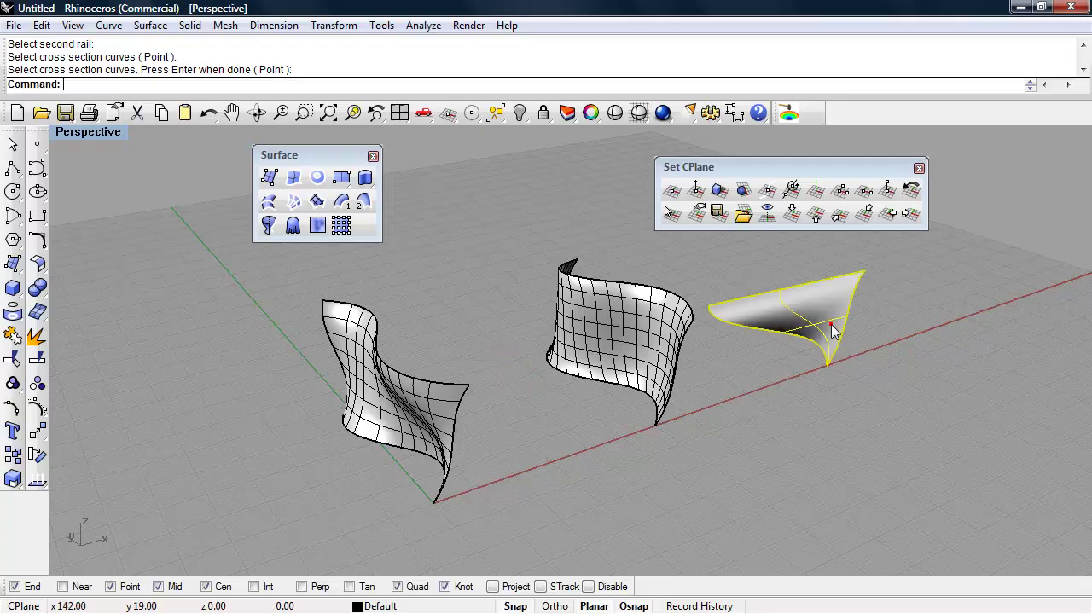
left_click(636, 341, "shift")
left_click(416, 390, "shift")
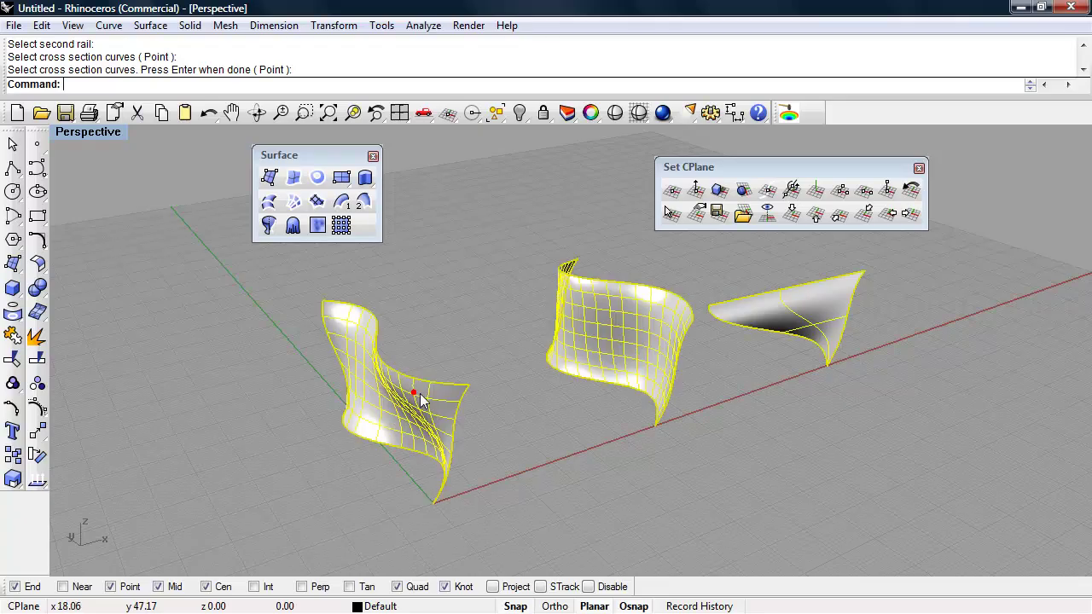
type("Move")
key("Return")
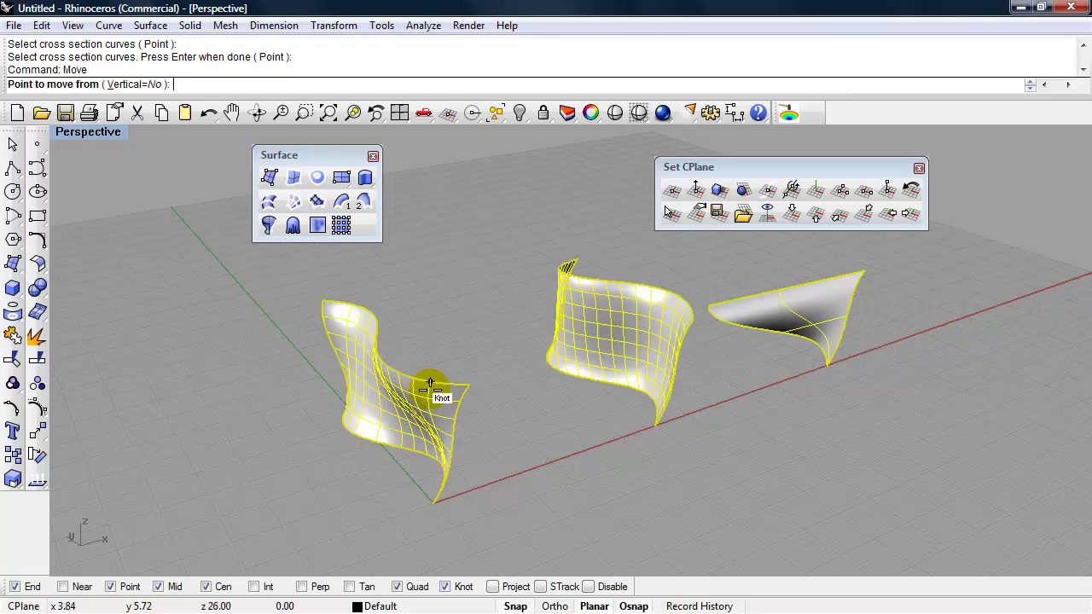
left_click(431, 497)
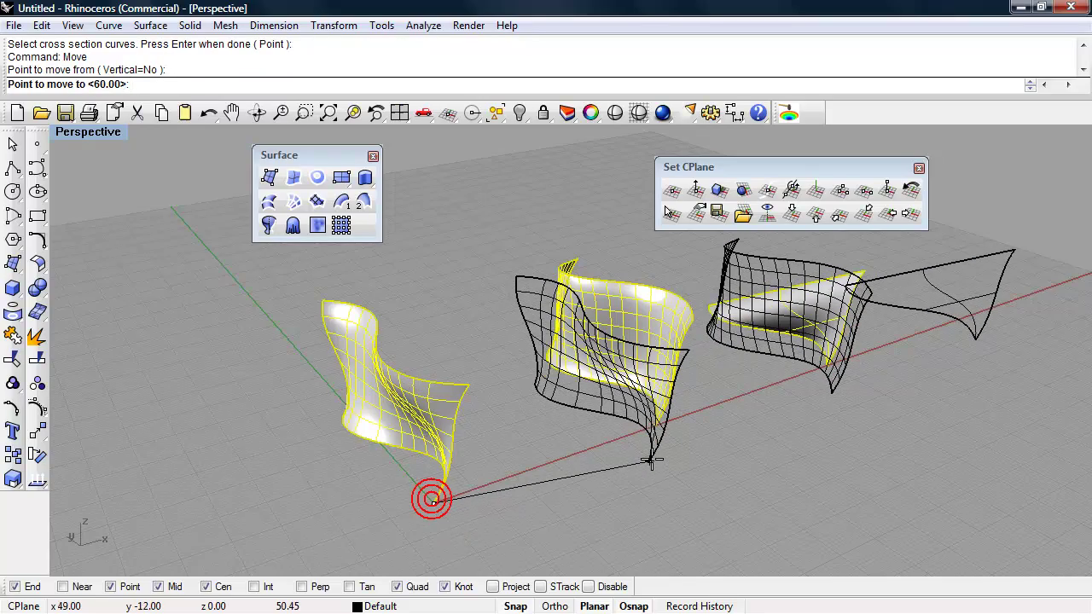
left_click(654, 427)
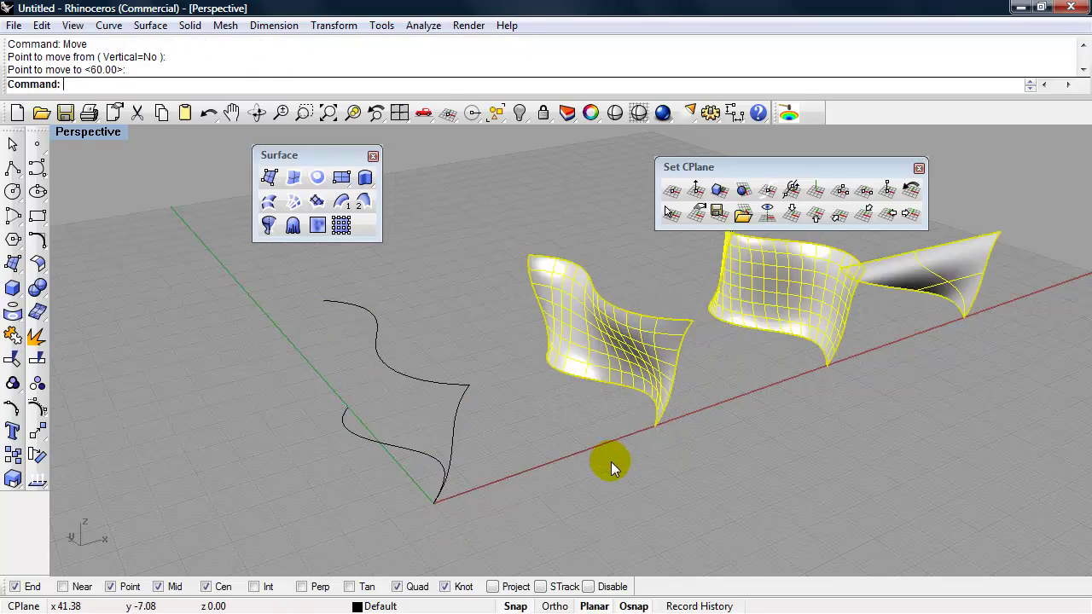
Step: Set the construction plane to World Front
right_click_drag(611, 462, 642, 465, "shift")
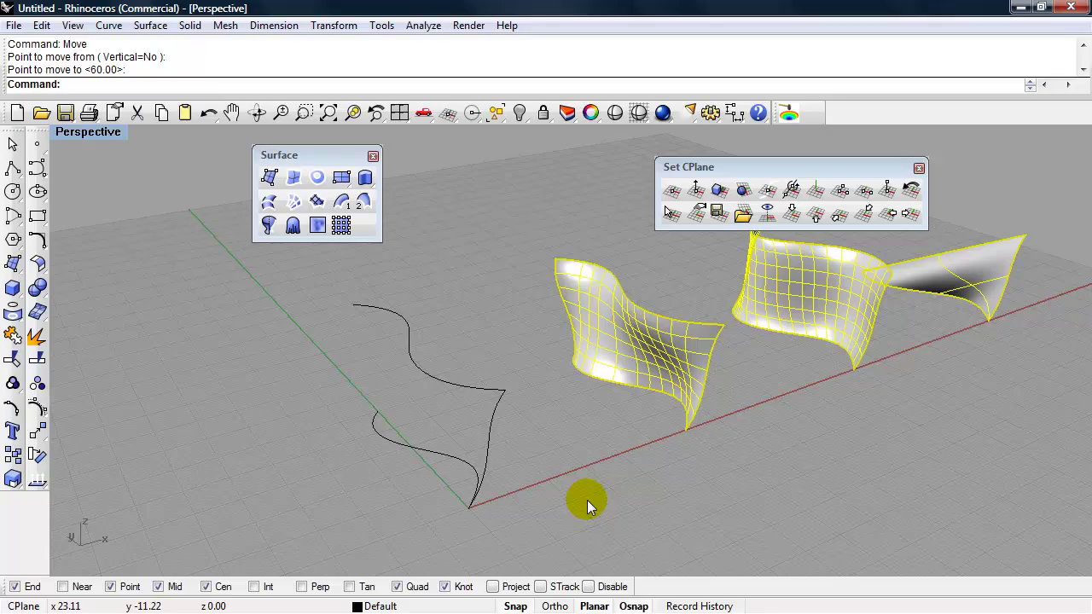
right_click_drag(570, 513, 589, 480, "shift")
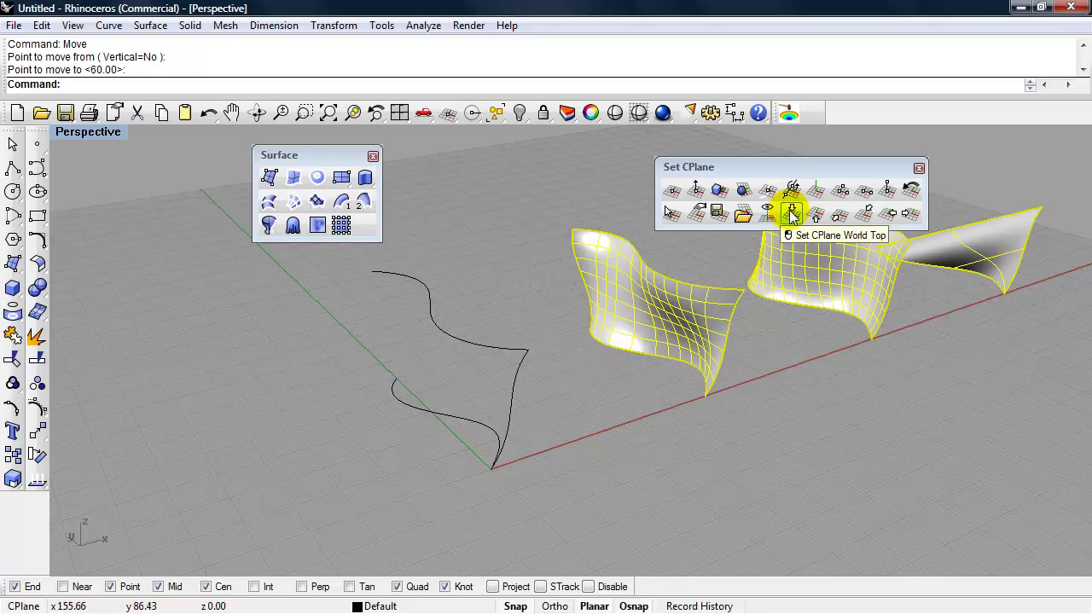
left_click(838, 212)
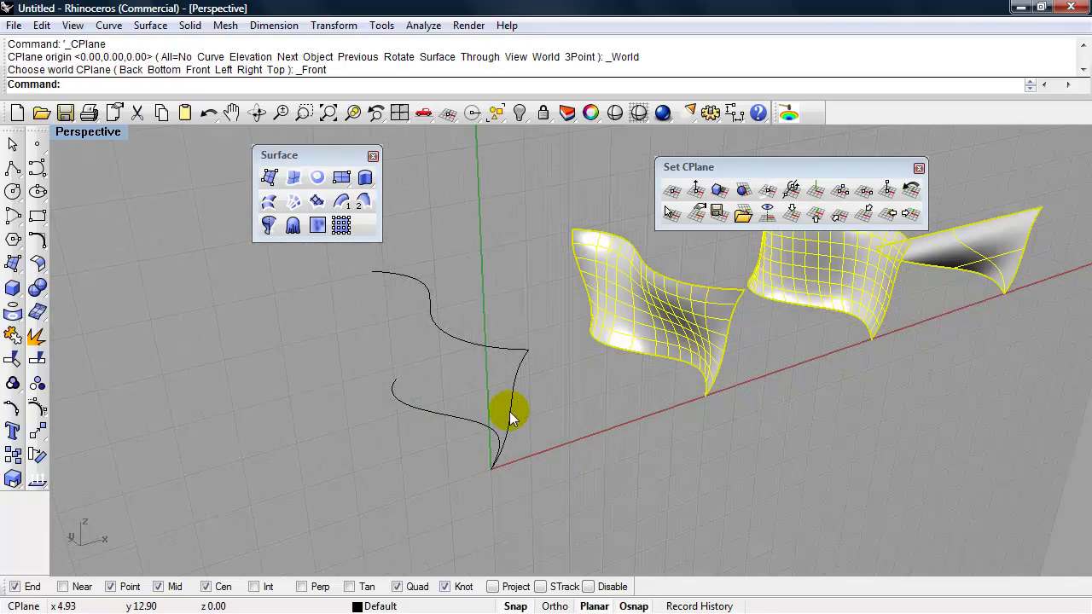
Step: Revolve the front-plane curve partway around a vertical axis at x = -10, picking the start and revolution angles freehand
left_click(270, 226)
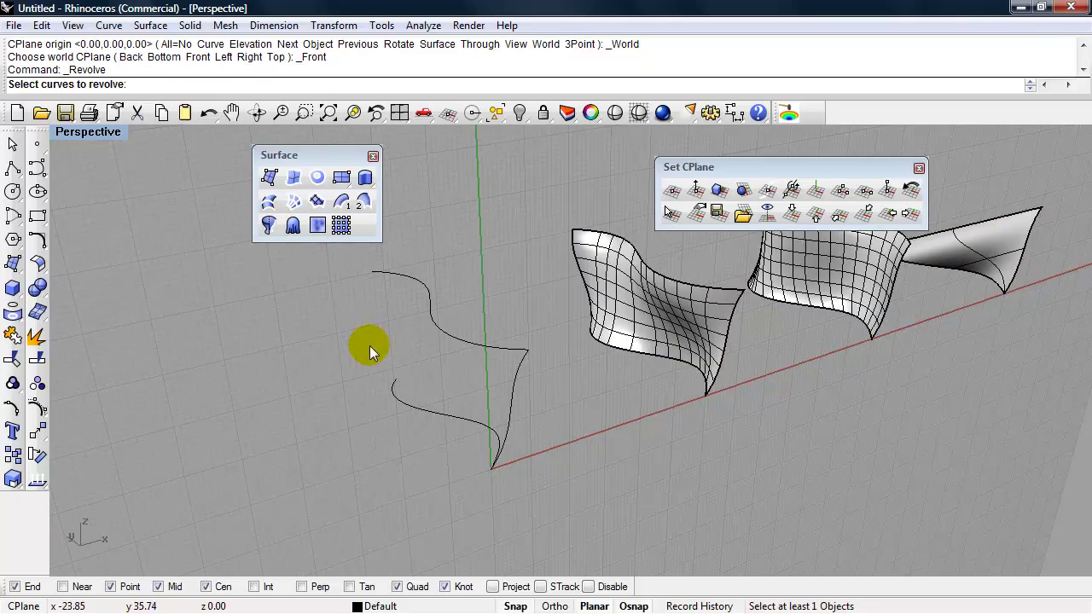
left_click(515, 389)
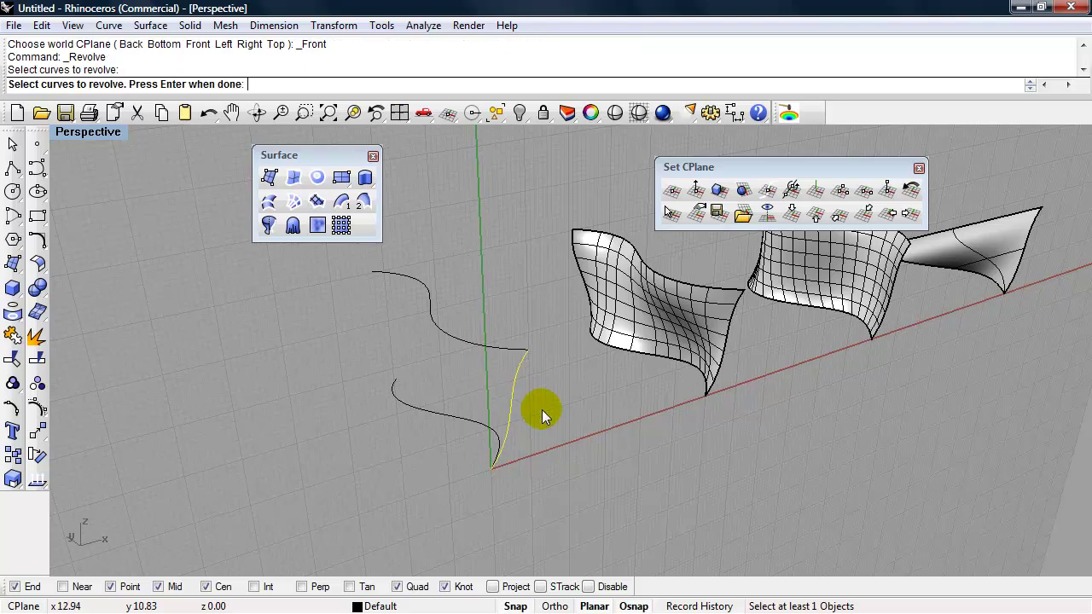
key("Return")
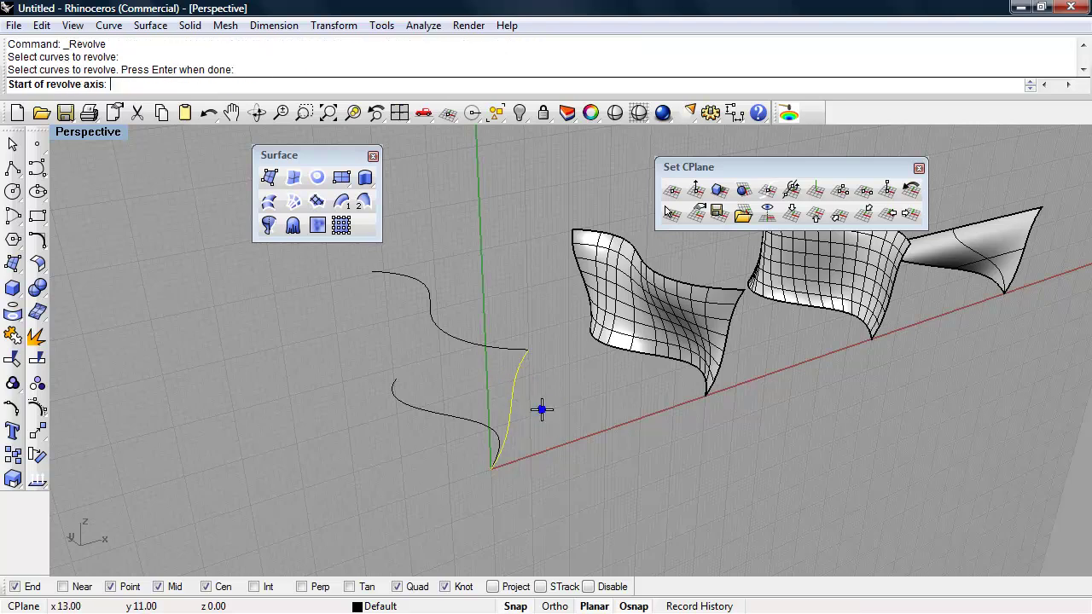
left_click(447, 484)
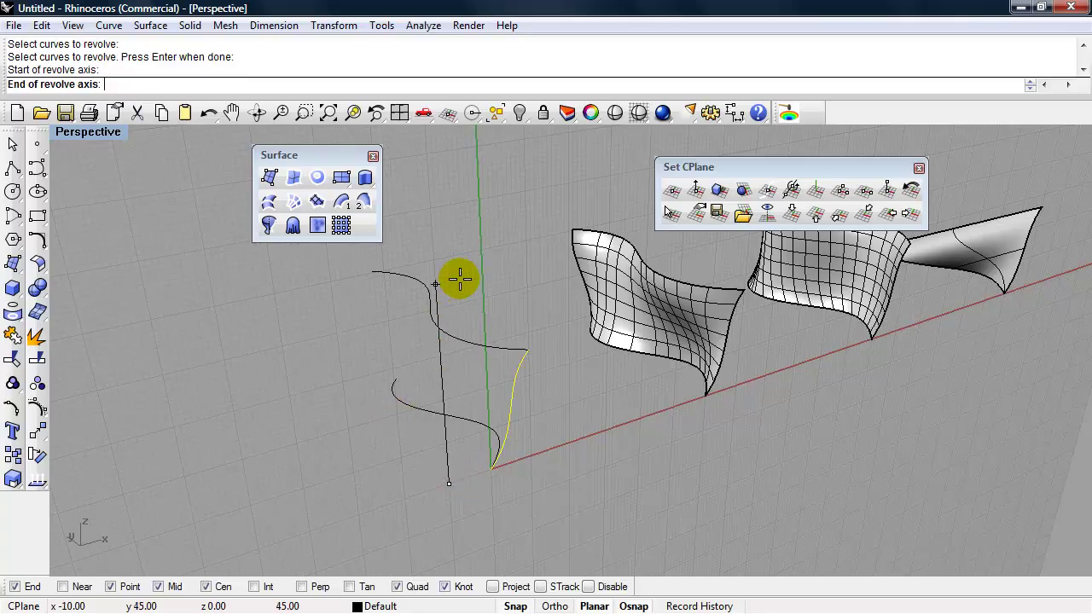
left_click(455, 245)
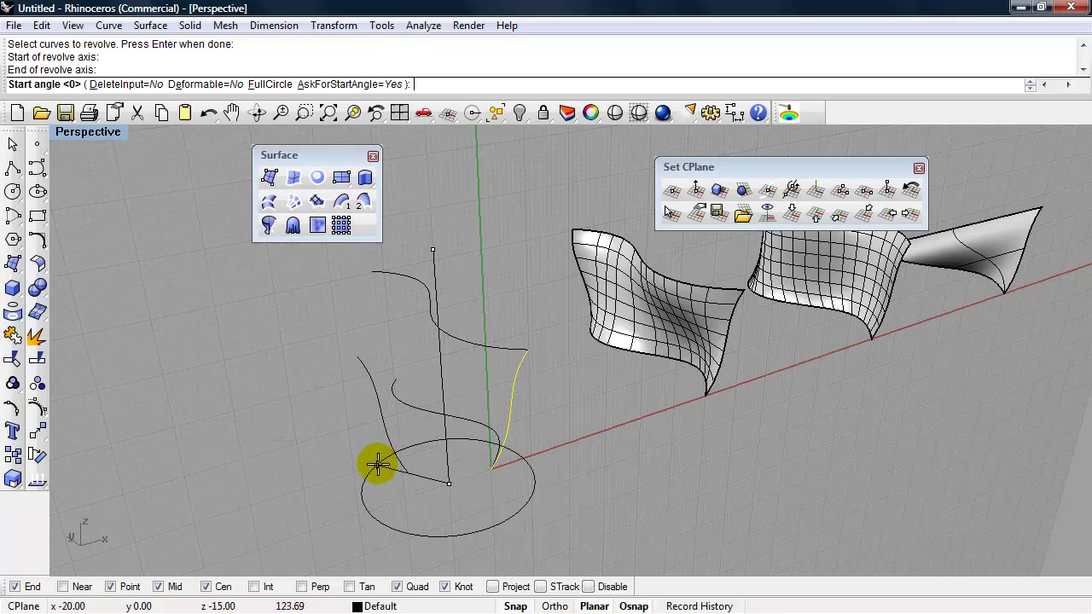
left_click(371, 467)
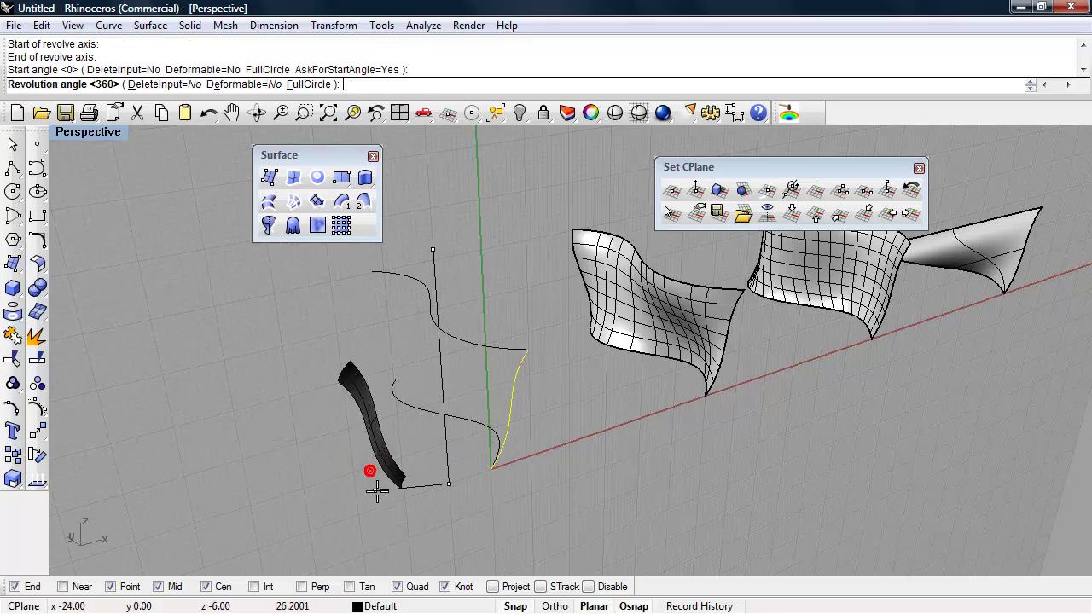
right_click(427, 529)
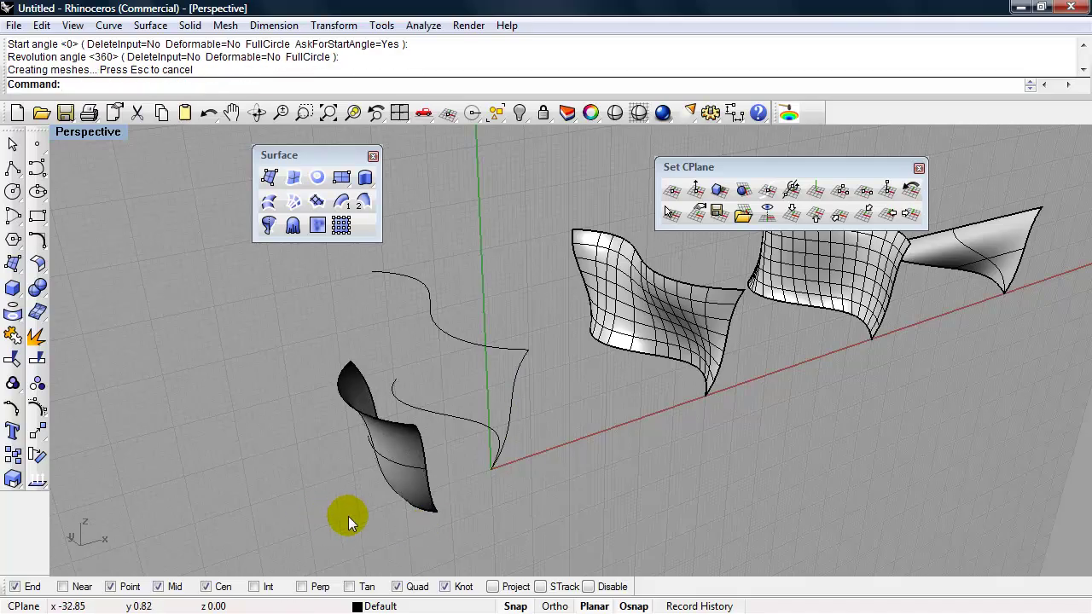
right_click_drag(355, 518, 480, 493)
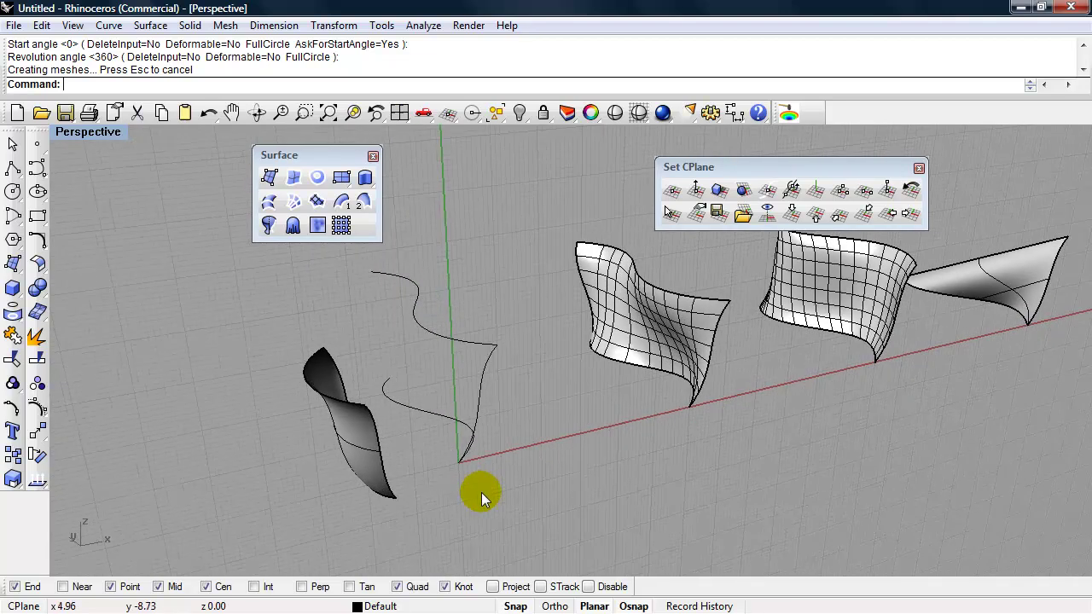
mouse_move(464, 520)
right_mouse_down()
mouse_move(439, 512)
mouse_move(466, 513)
right_mouse_up()
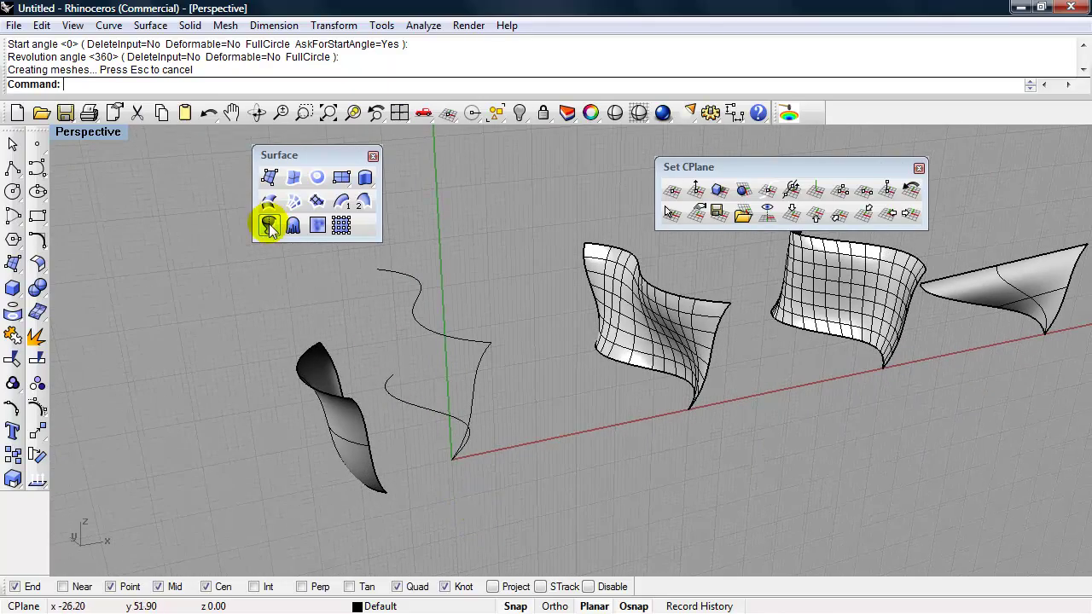
key("Delete")
right_click_drag(478, 401, 513, 421)
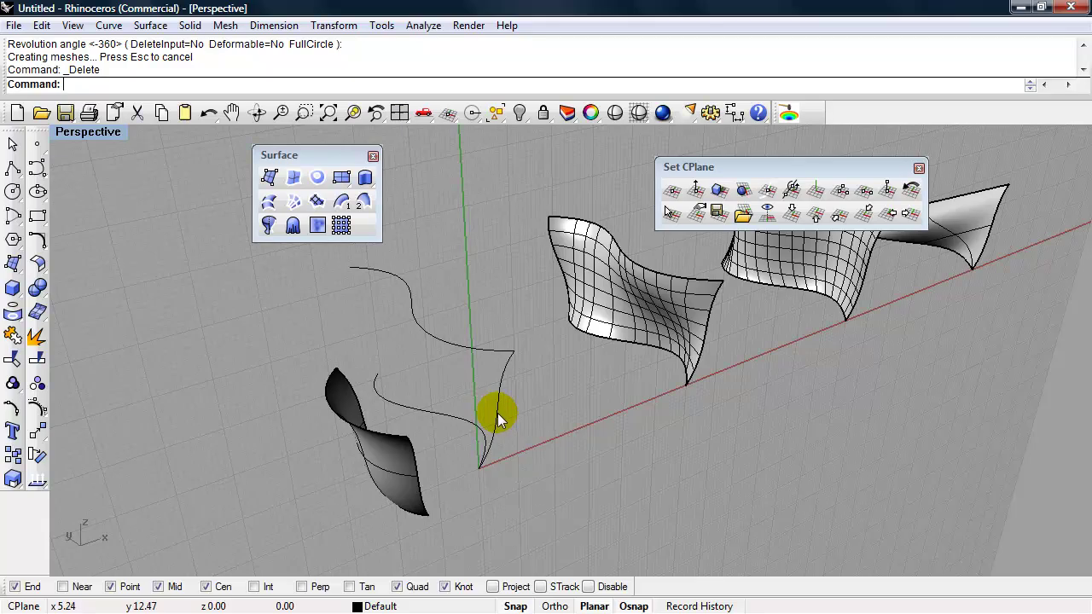
Step: Revolve the front-plane curve through a full circle around the vertical axis passing through the origin
left_click(497, 413)
left_click(270, 224)
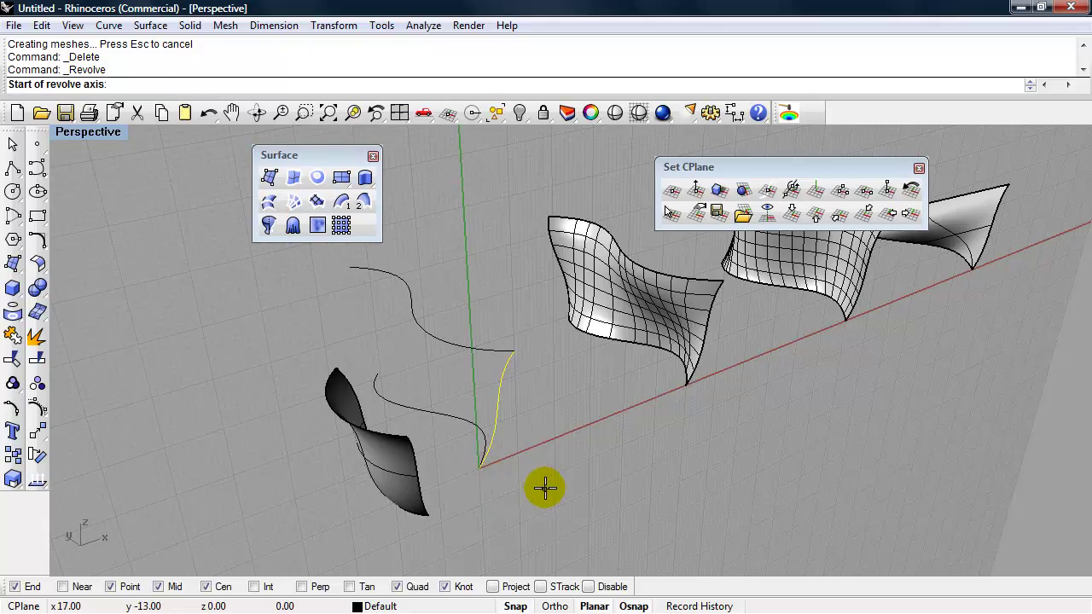
left_click(482, 466)
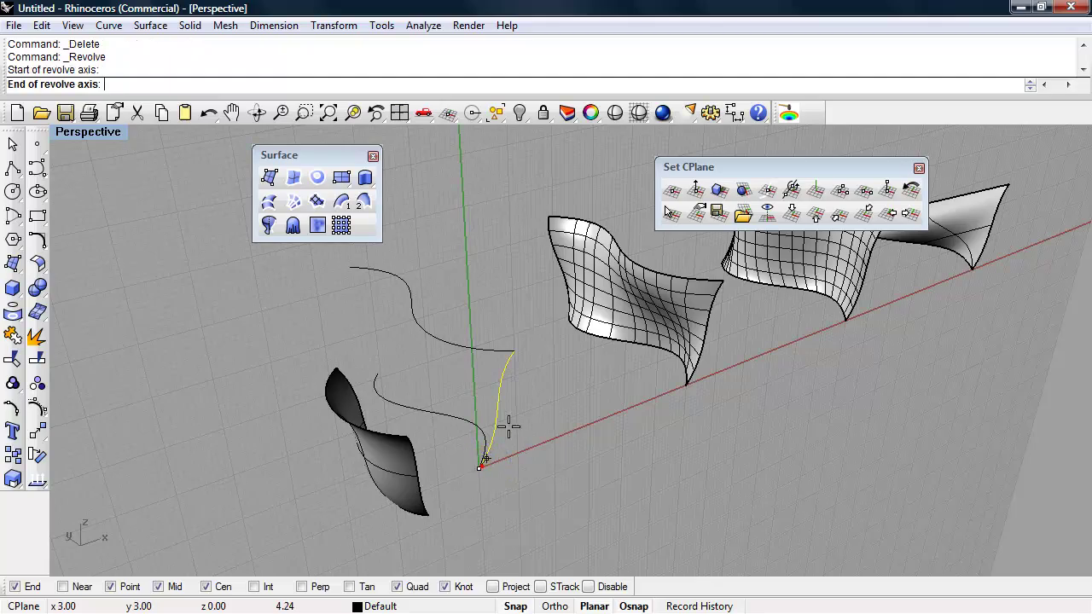
left_click(479, 289)
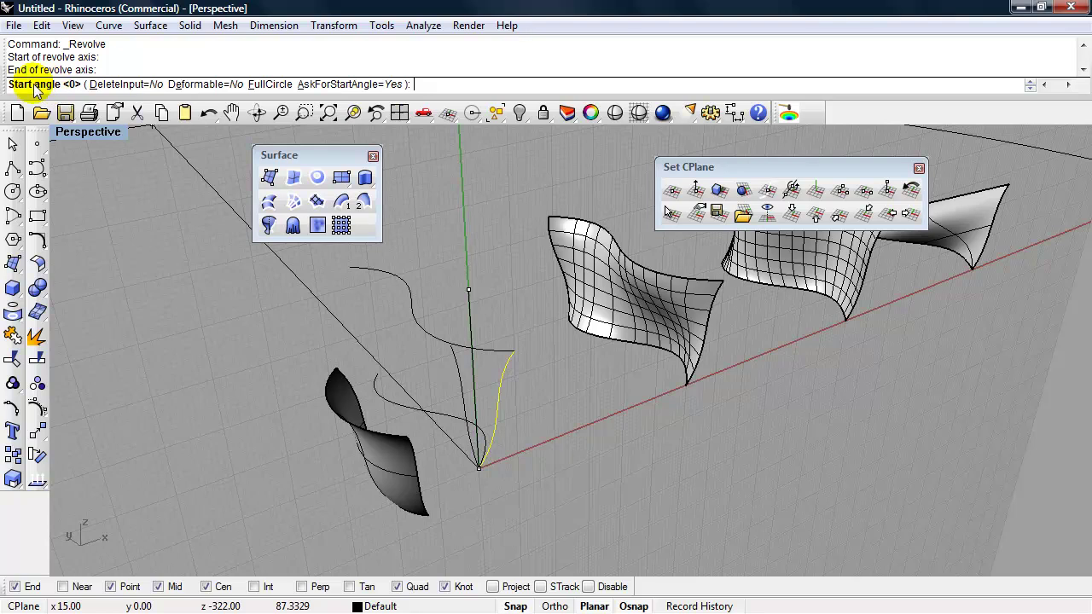
left_click(70, 209)
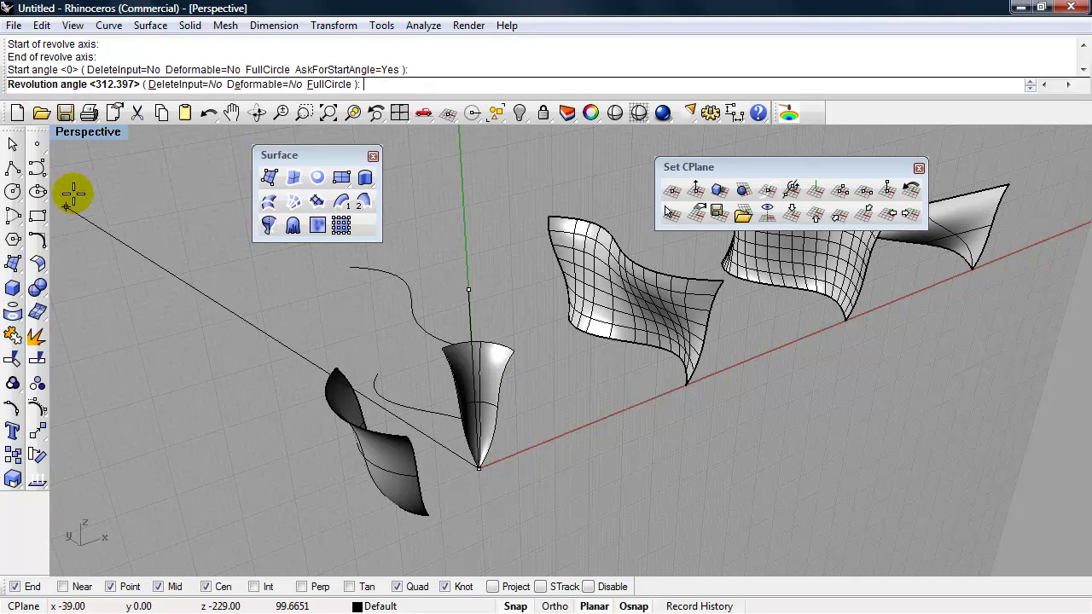
left_click(330, 85)
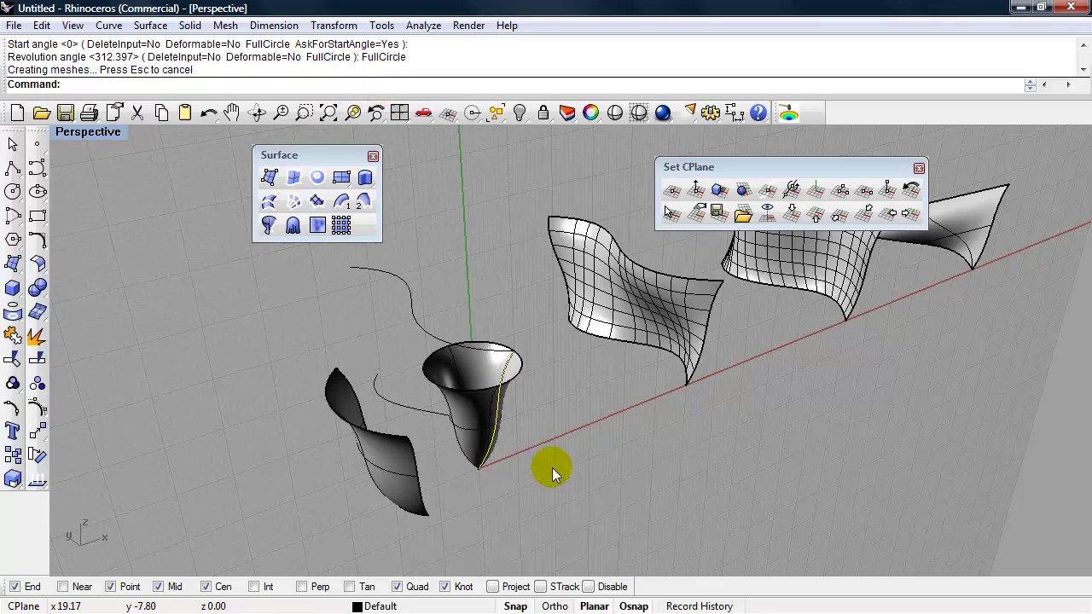
Step: Move both revolved surfaces together 230 units along the X axis, using the origin as base point
right_click_drag(554, 470, 427, 418)
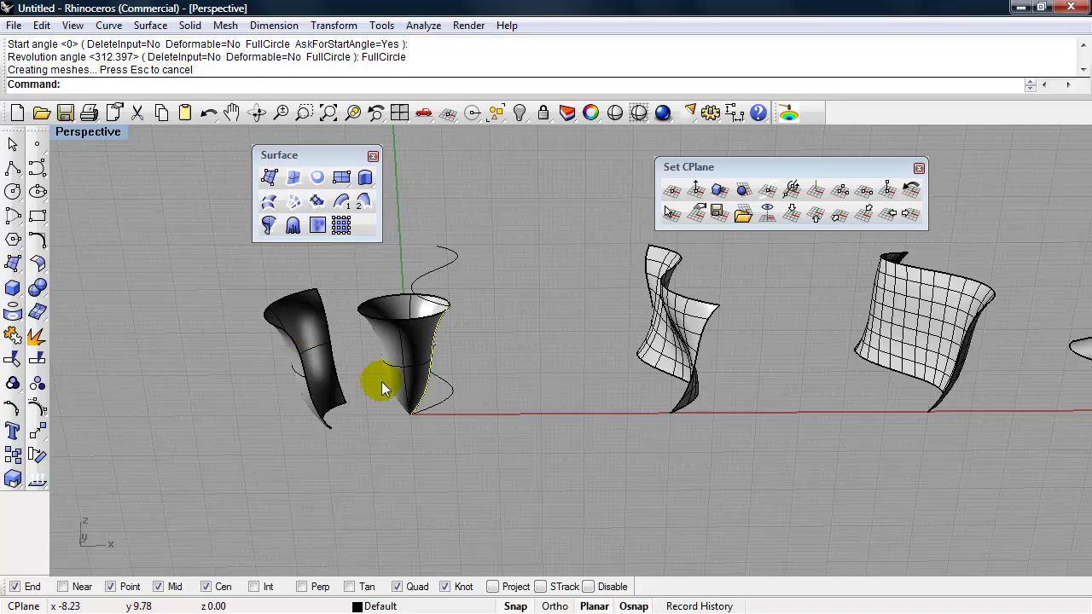
right_click_drag(561, 483, 471, 471)
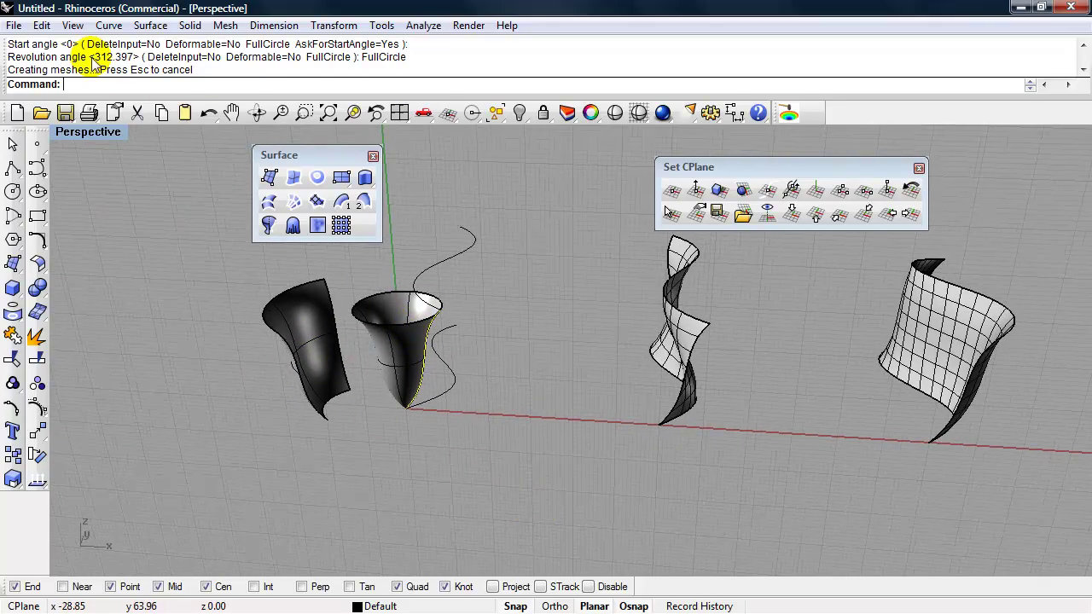
right_click_drag(408, 414, 414, 439)
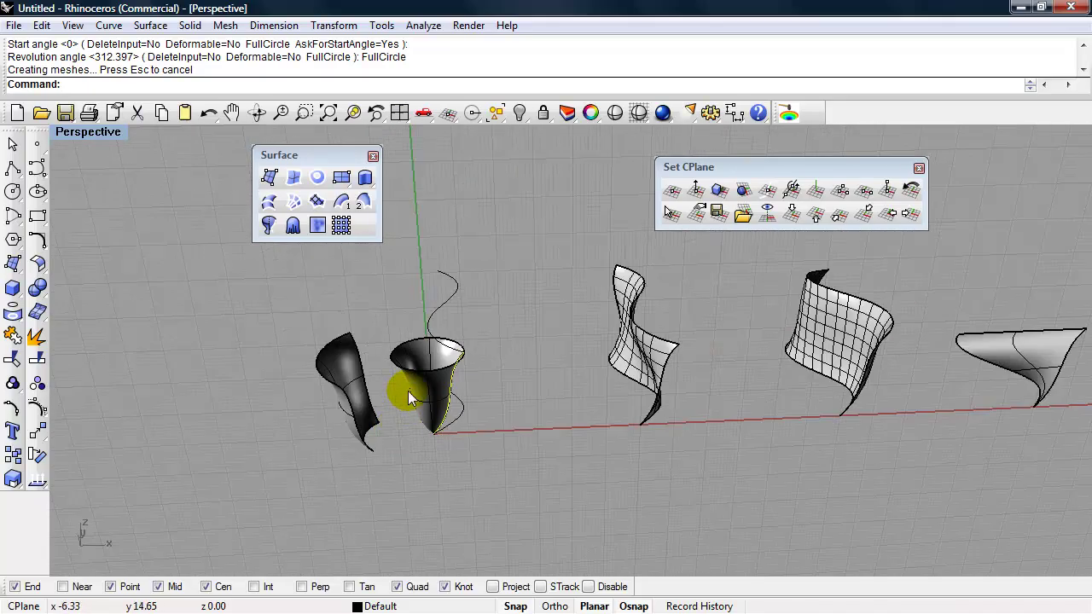
scroll(408, 406, "down", 3)
left_click(408, 413)
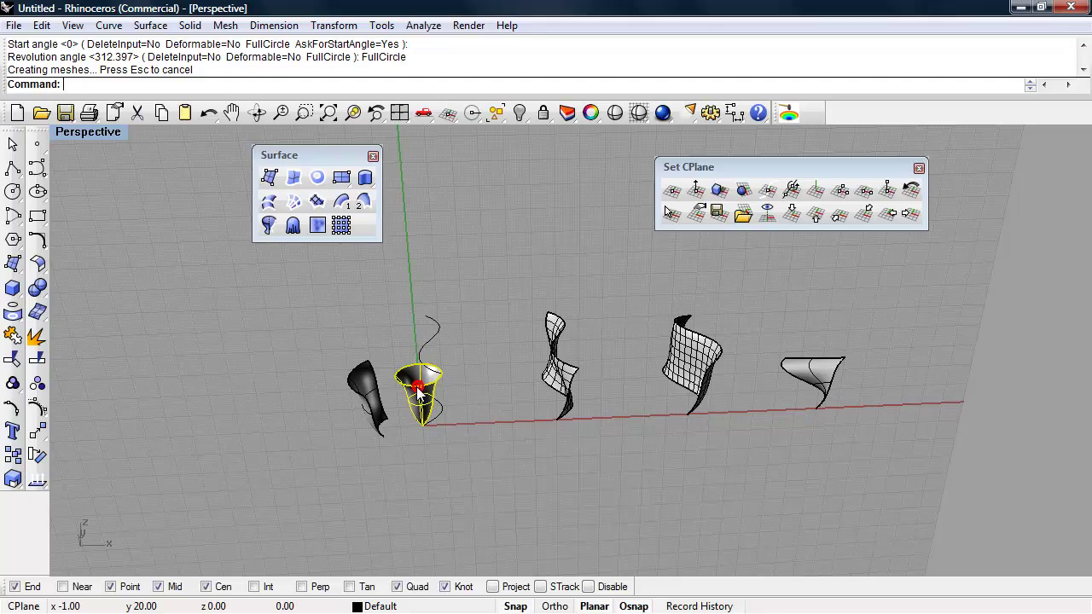
left_click(345, 408, "shift")
scroll(399, 422, "up", 2)
type("move")
key("Return")
left_click(404, 421)
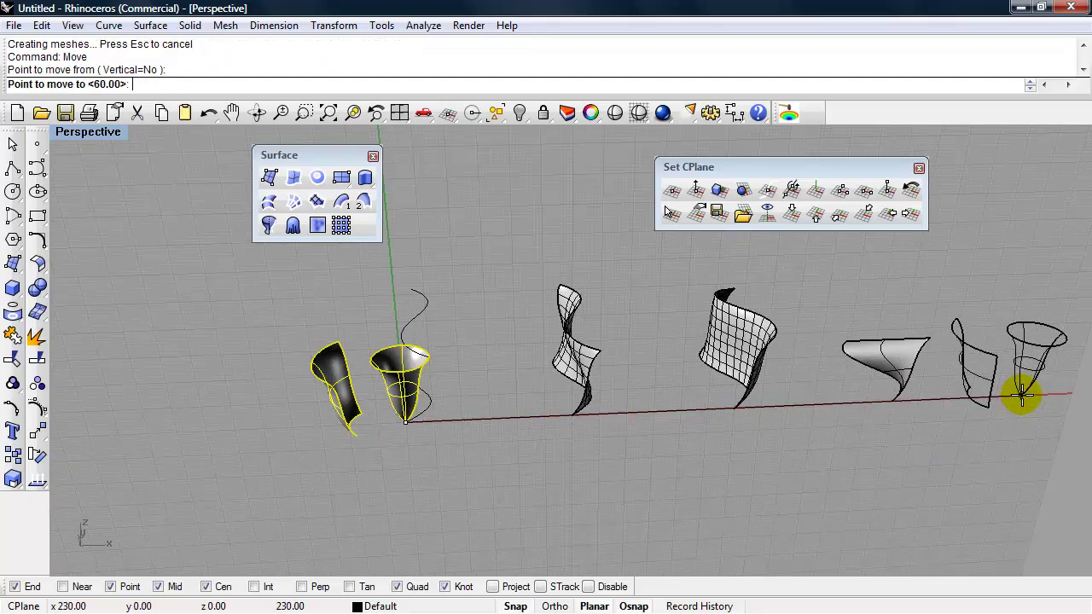
left_click(1022, 395)
Step: Move all surfaces and curves together along the X axis, from the origin to the base corner of the second surface in the row
right_click_drag(476, 489, 370, 451)
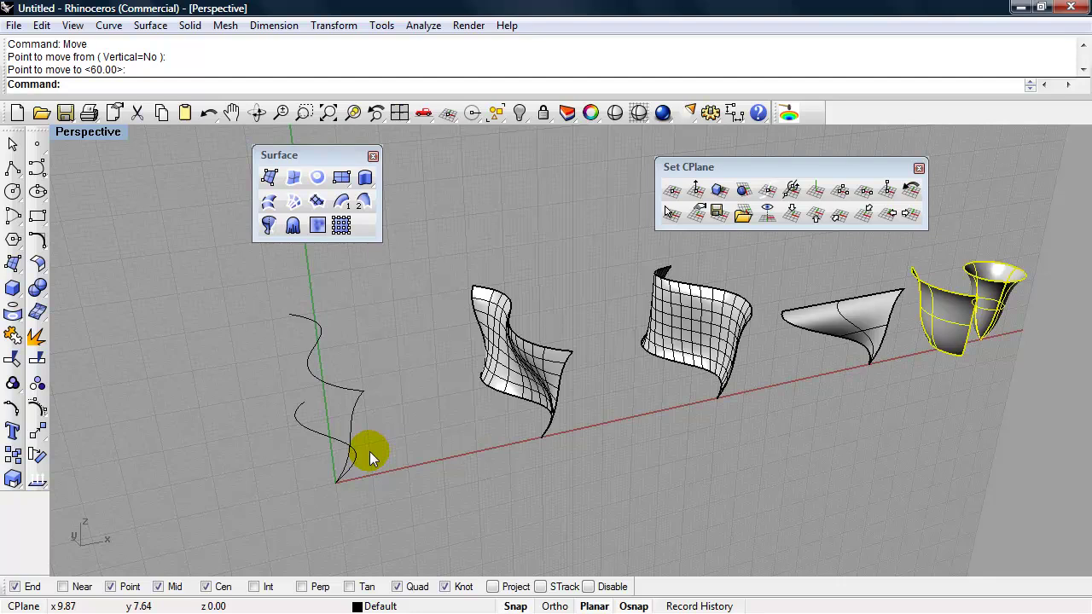
left_click(270, 227)
scroll(258, 423, "down", 2)
scroll(258, 423, "up", 2)
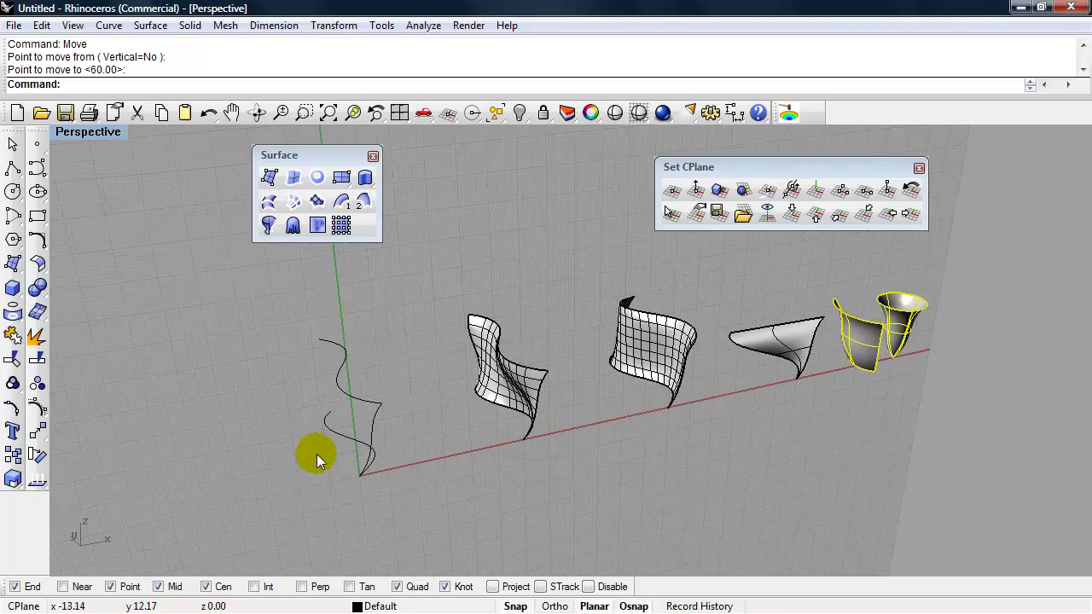
left_click_drag(937, 488, 227, 303)
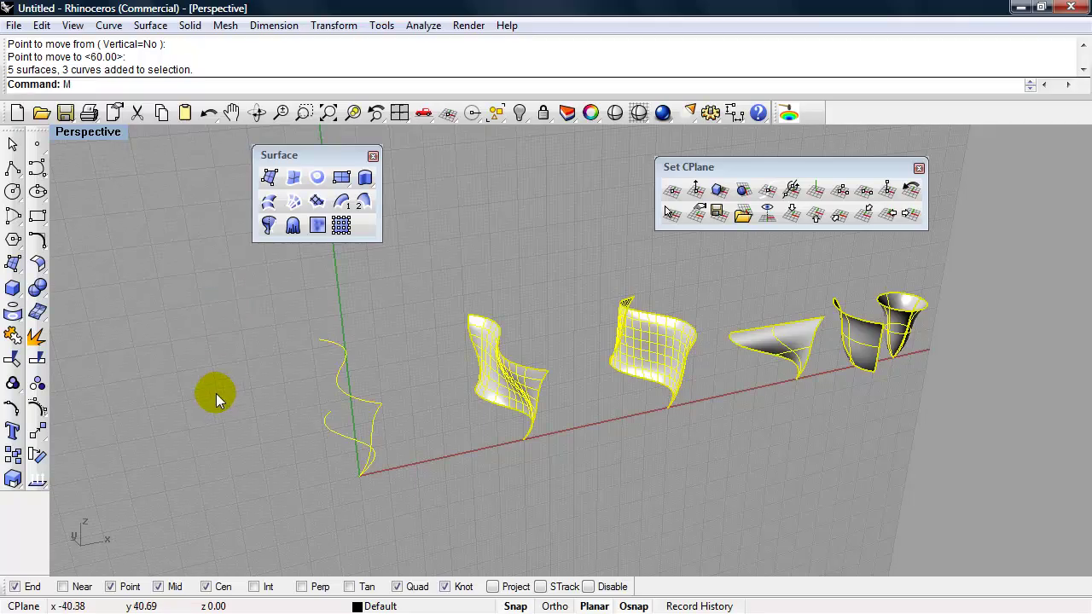
key("Return")
left_click(361, 476)
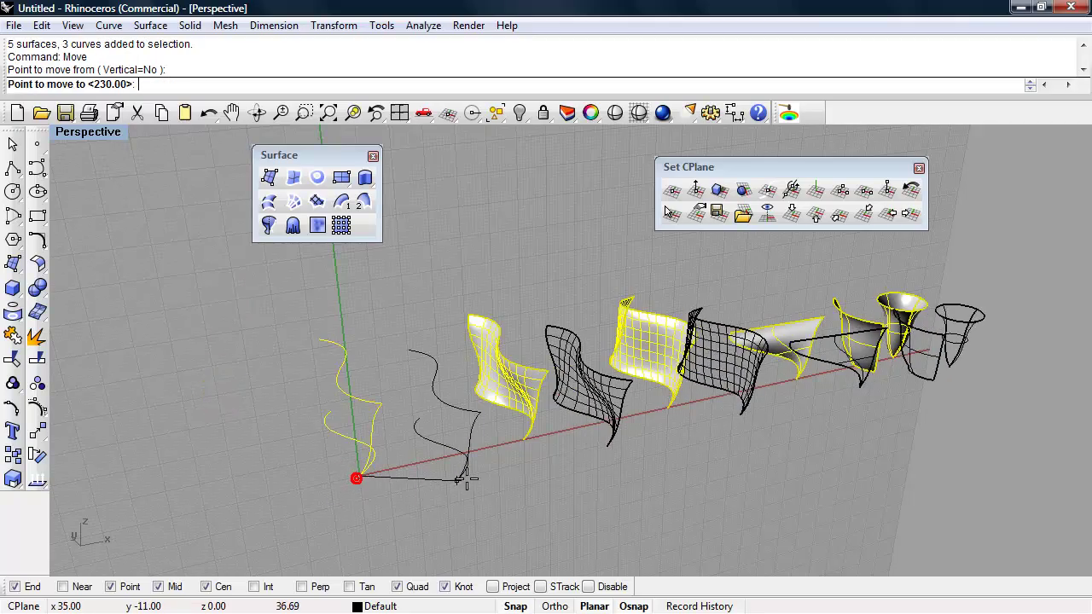
left_click(669, 409)
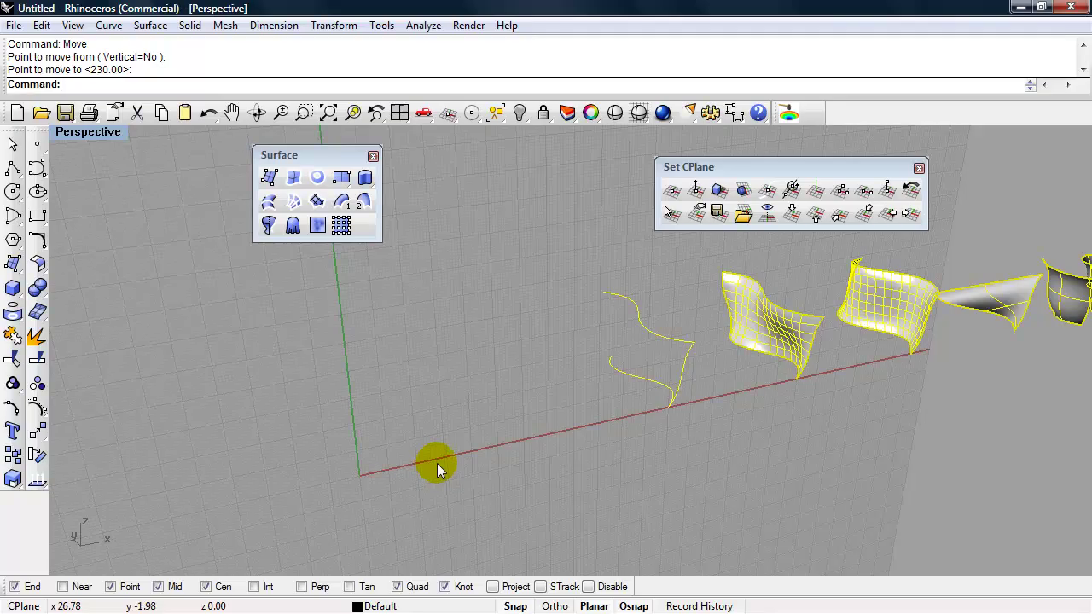
Step: Set the construction plane to World Top and set up a star polygon with 10 sides
left_click(791, 215)
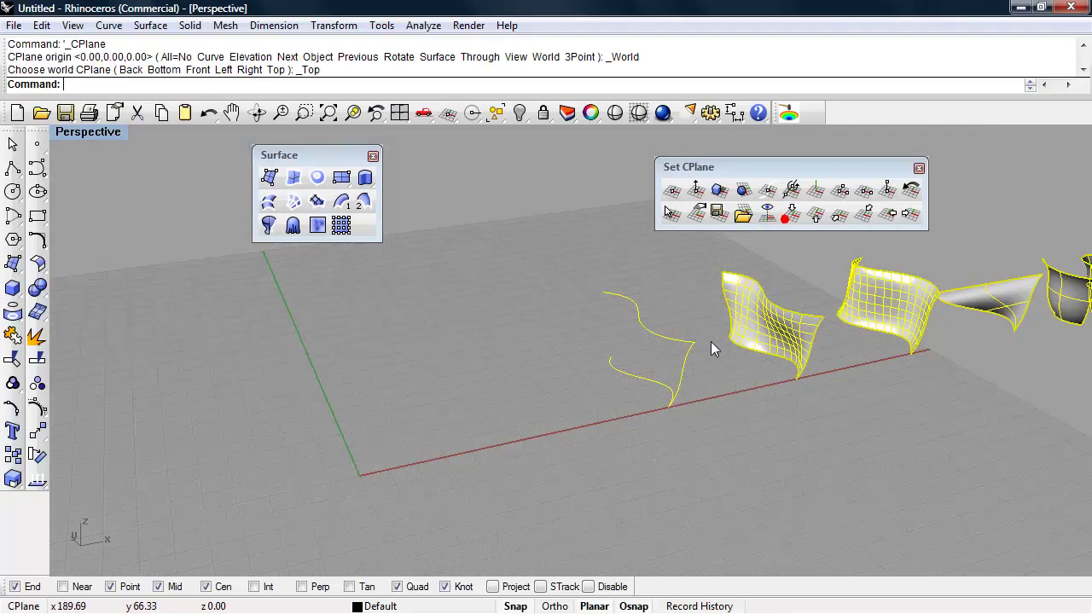
right_click_drag(524, 468, 625, 448, "shift")
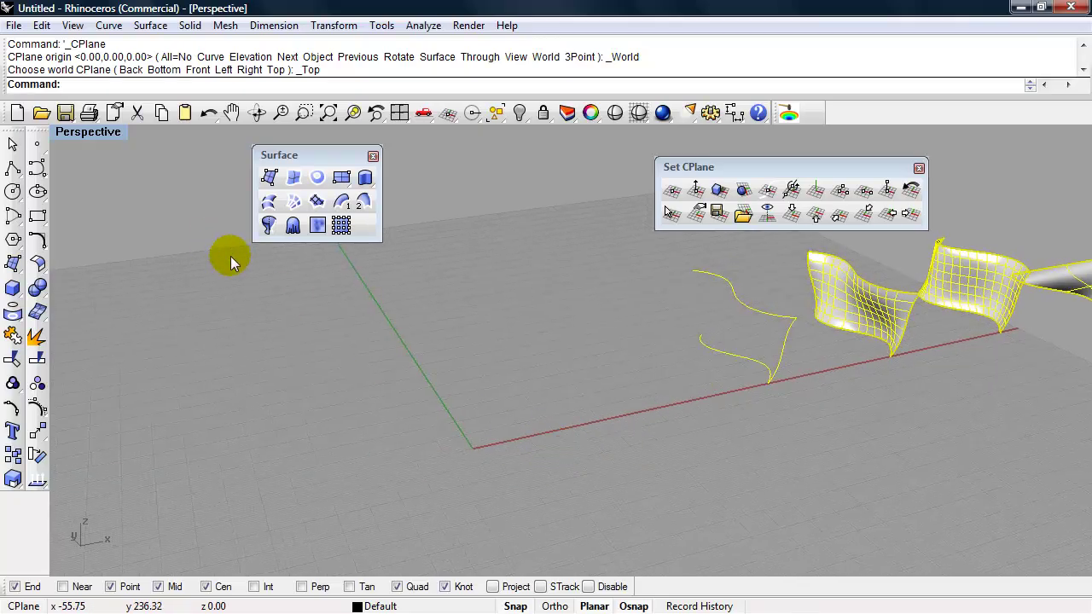
left_click(13, 240)
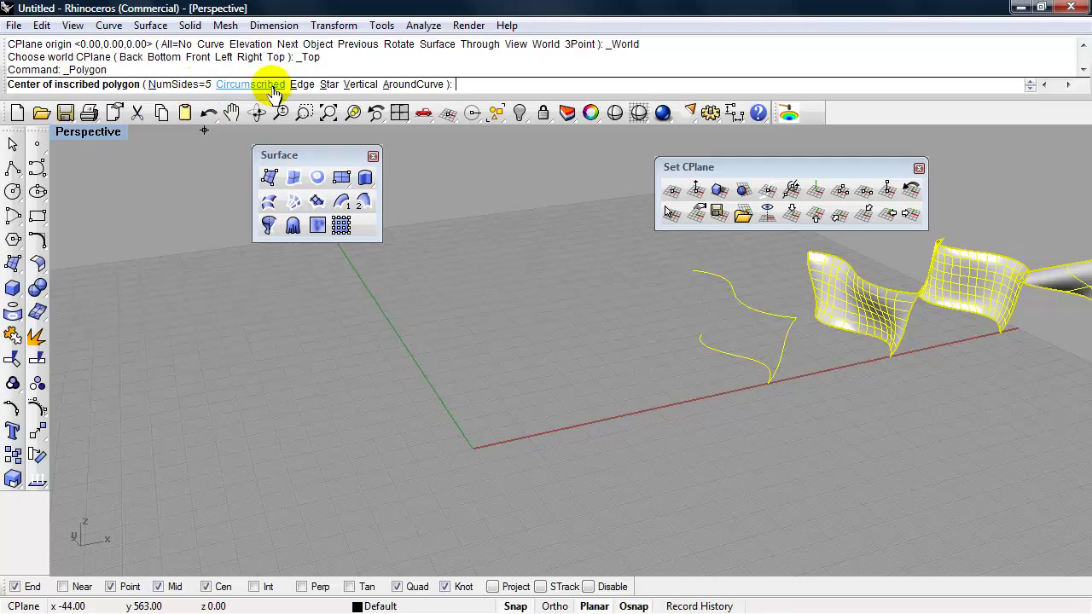
left_click(328, 85)
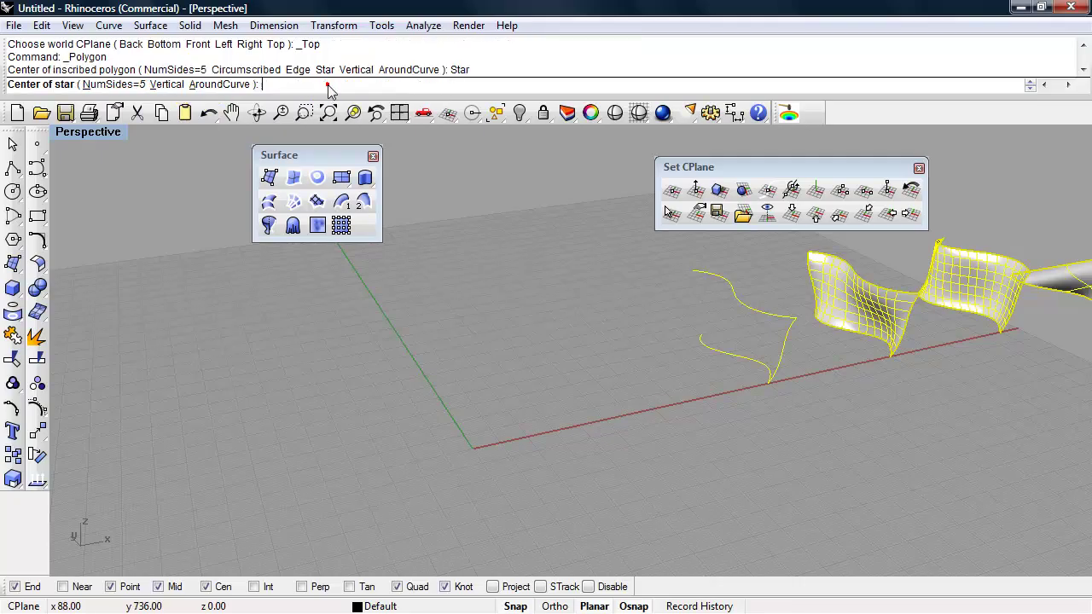
left_click(111, 85)
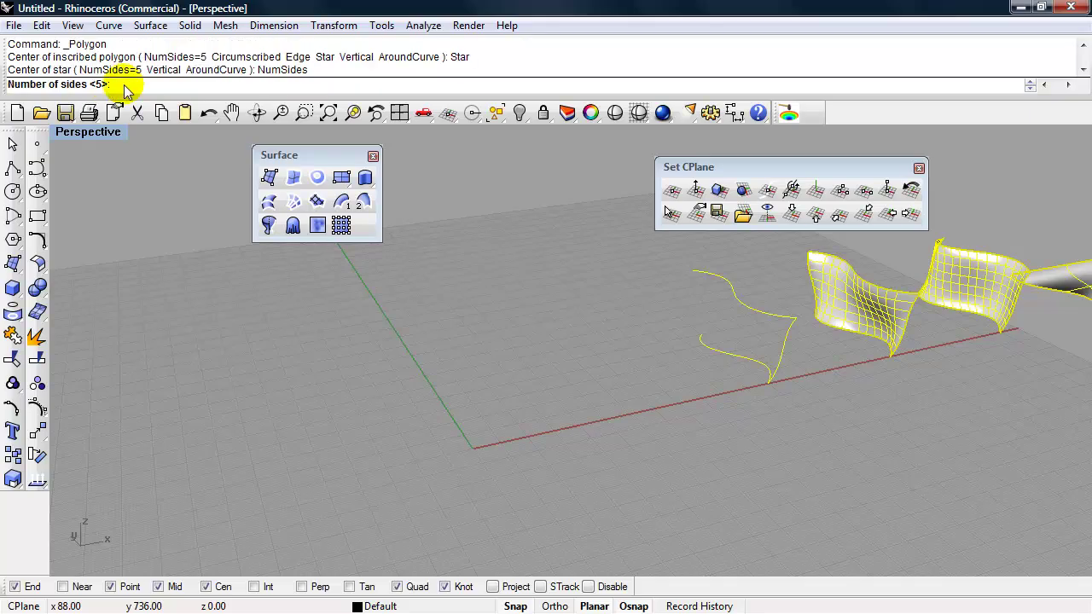
type("10")
key("Return")
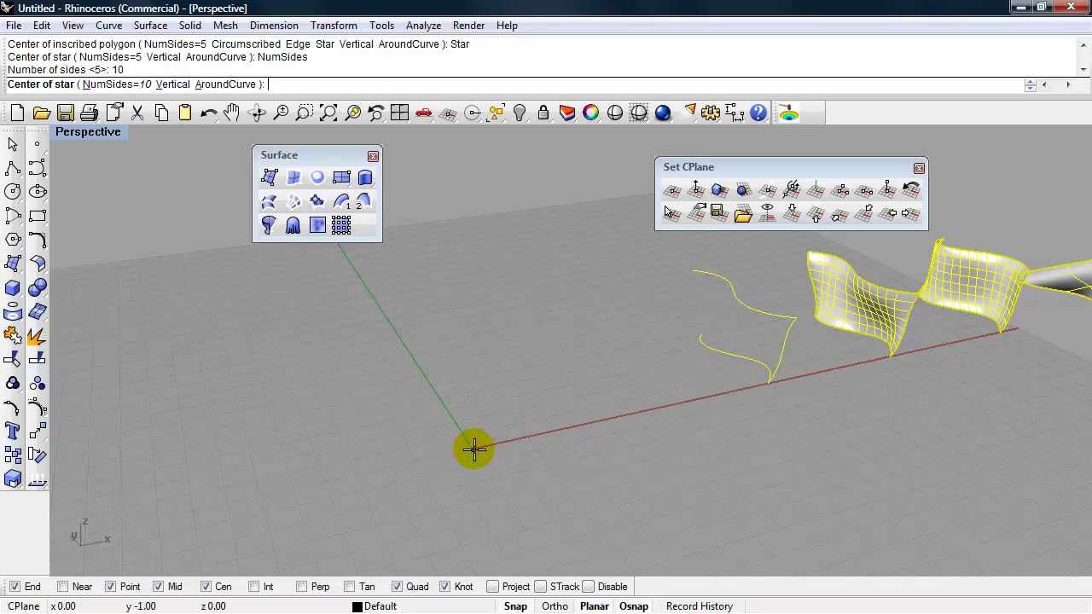
Step: Draw the star centered at the origin, with a corner about 101 units along the X axis and a second radius of about 79
scroll(478, 443, "up", 5)
scroll(415, 513, "up", 3)
left_click(394, 447)
scroll(471, 443, "down", 4)
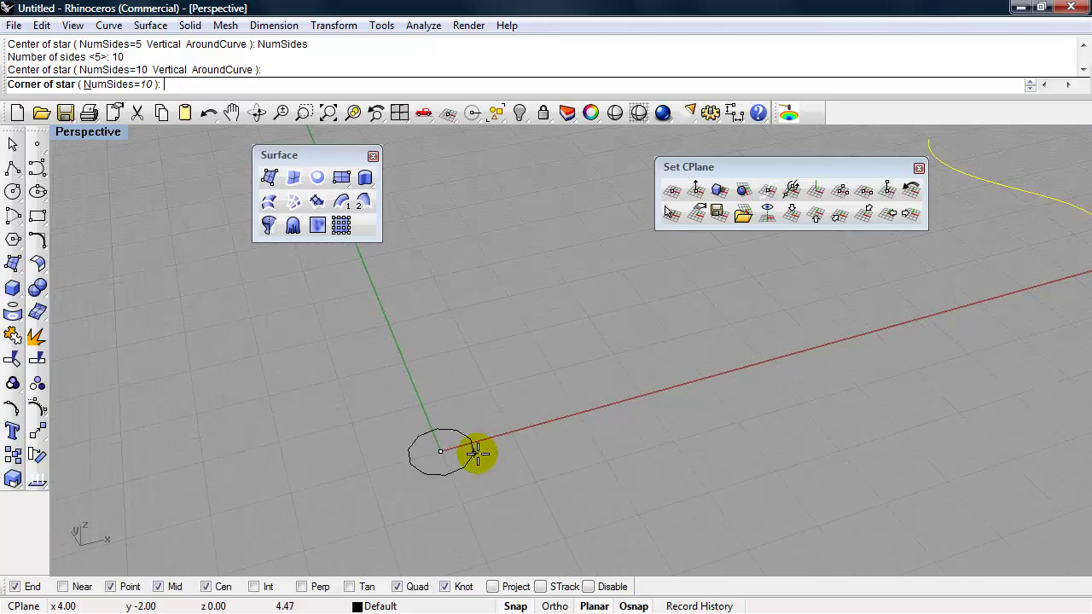
scroll(475, 451, "up", 2)
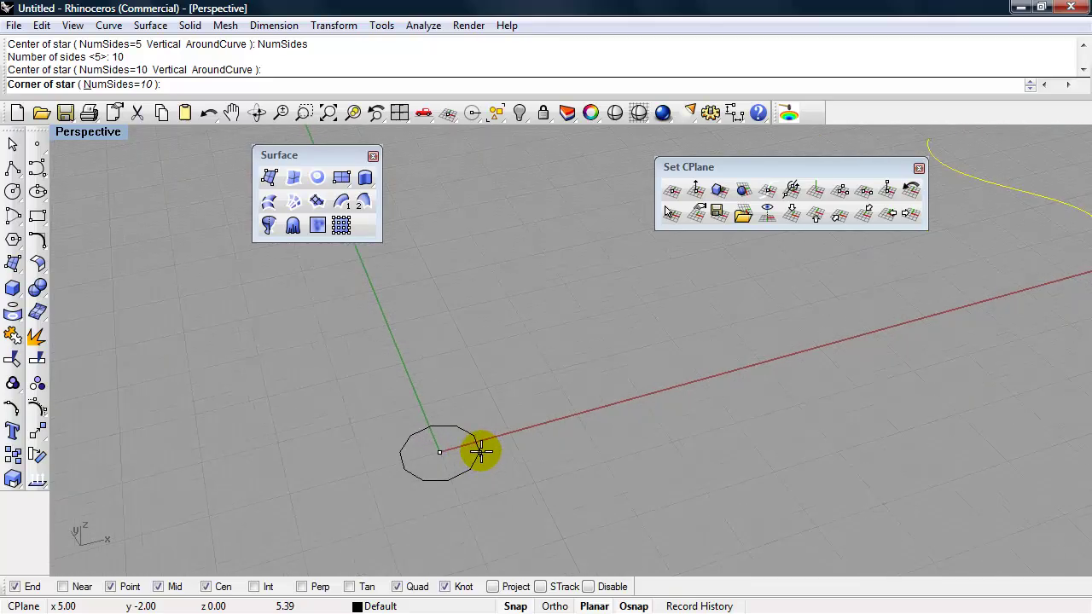
scroll(842, 336, "down", 2)
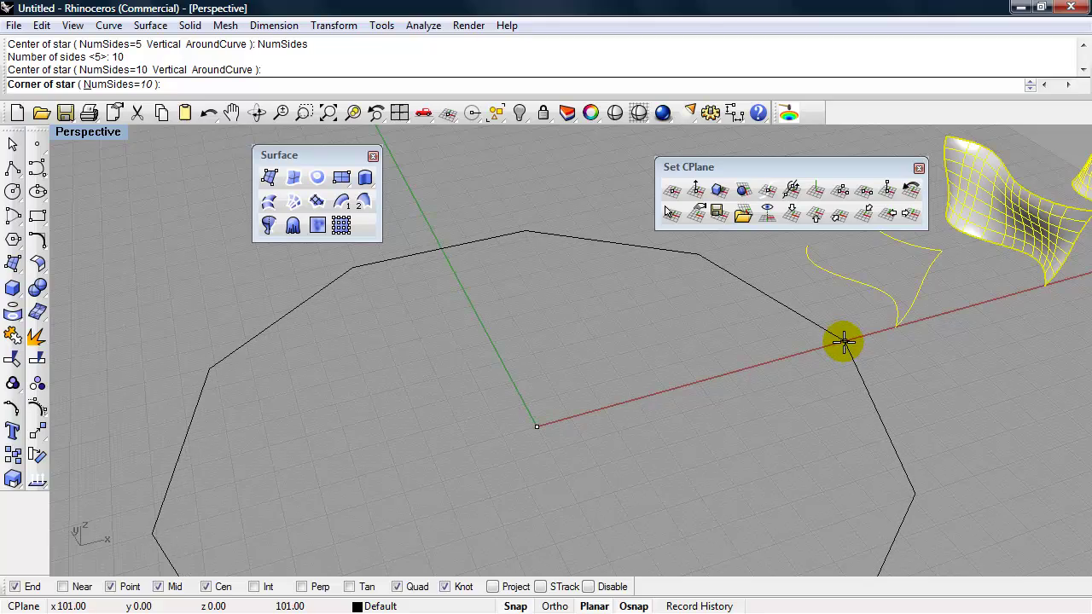
left_click(843, 343)
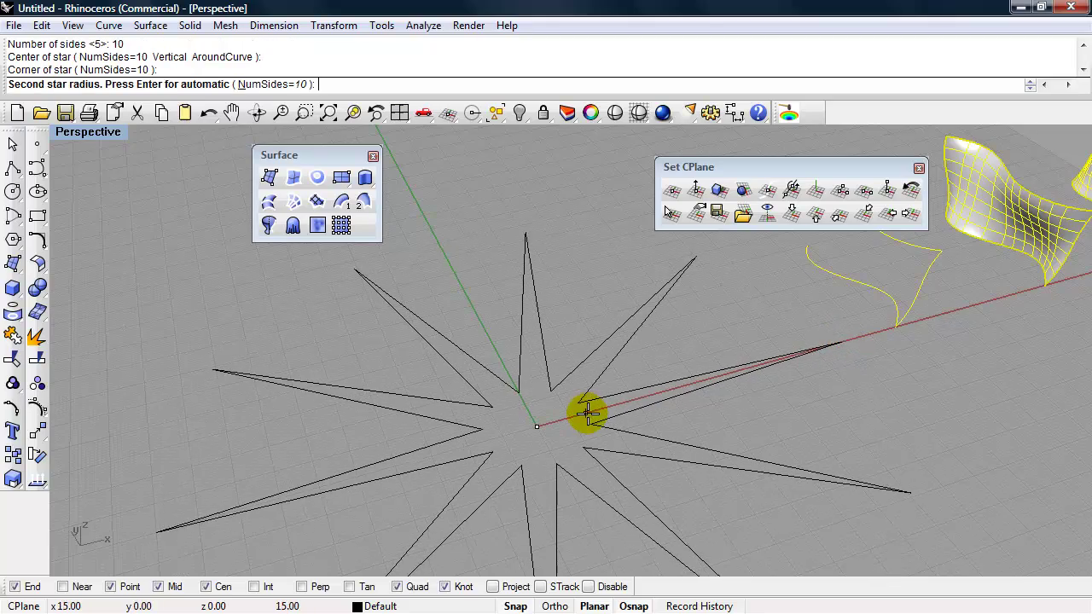
scroll(597, 402, "down", 3)
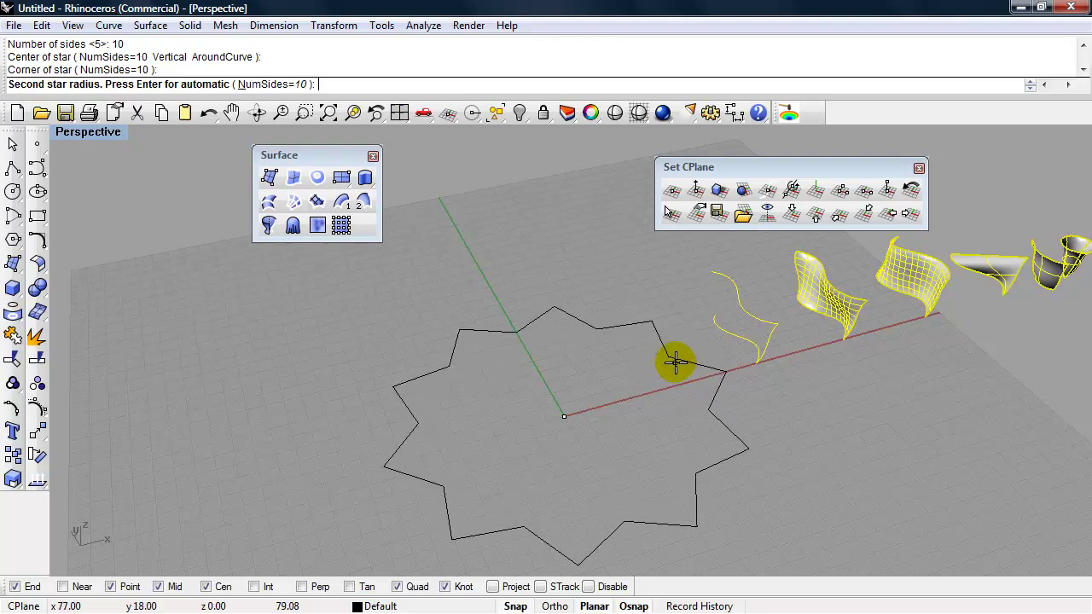
left_click(675, 363)
Step: Round all corners of the star with FilletCorners at a radius of 10
right_click_drag(594, 437, 496, 421, "shift")
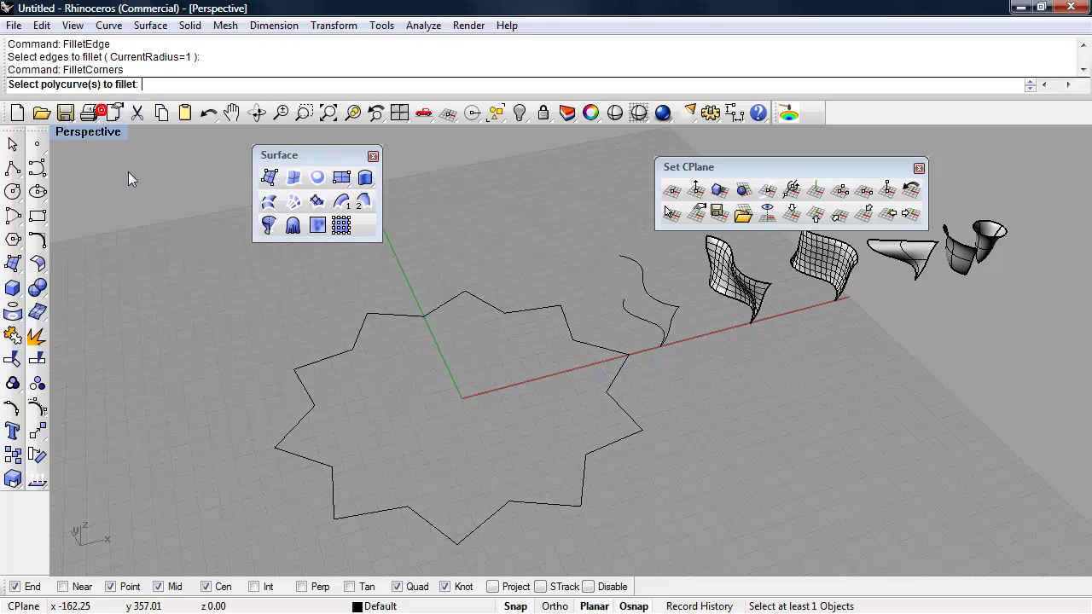
left_click(354, 338)
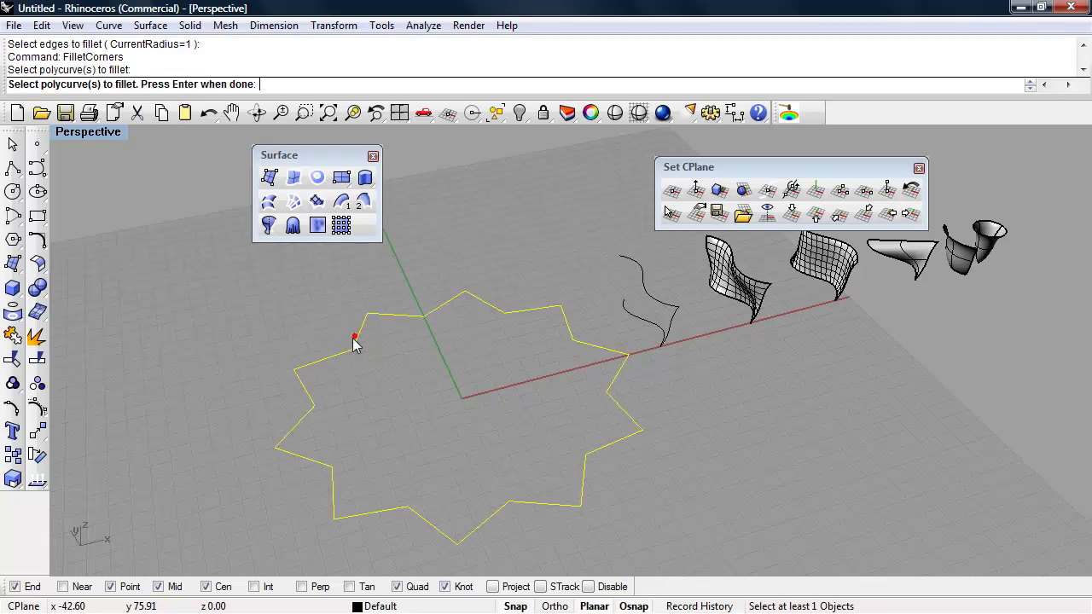
left_click(232, 344)
key("Return")
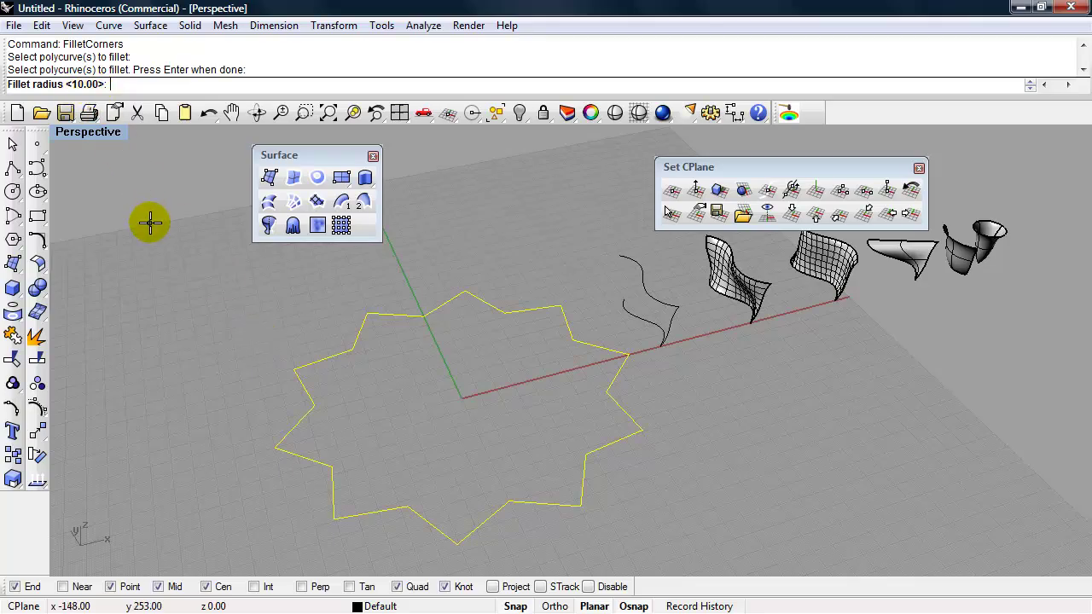
key("Return")
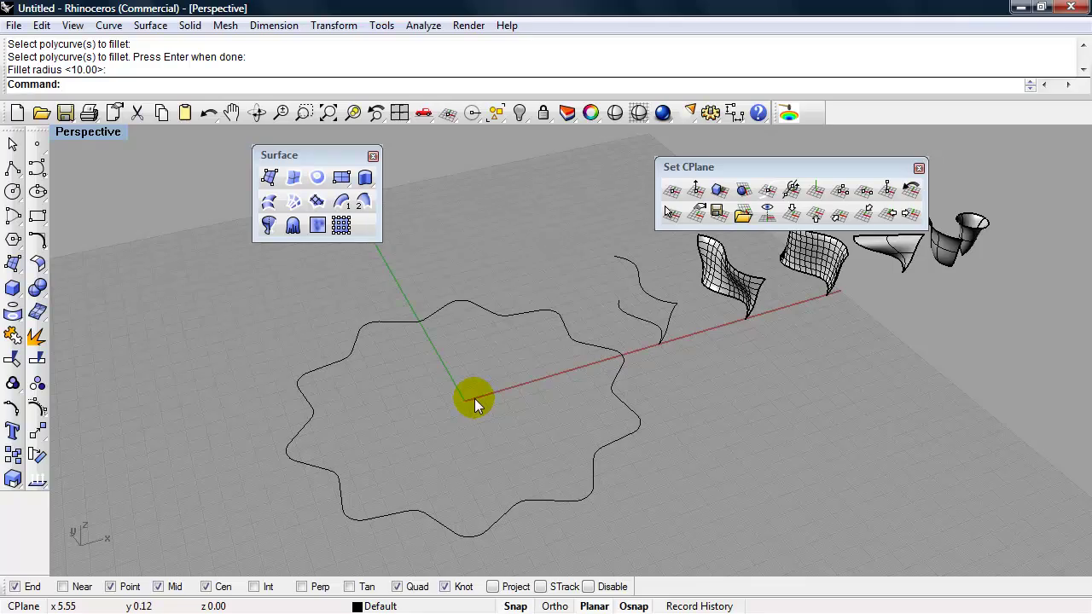
Step: Set the construction plane to World Front for drawing the profile above the star
right_click_drag(475, 398, 469, 353)
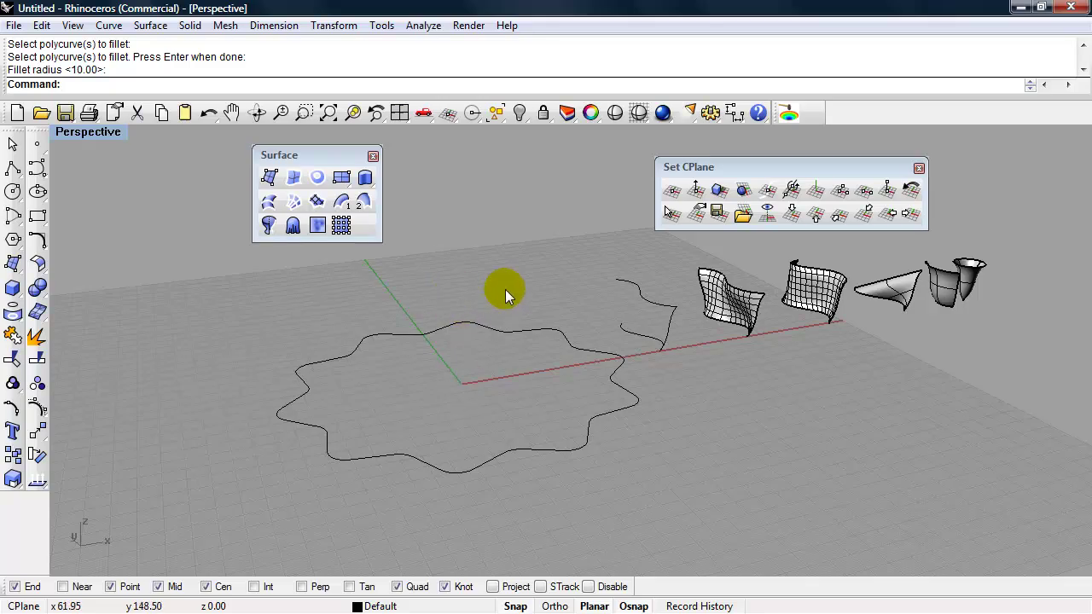
mouse_move(555, 406)
right_mouse_down("shift")
mouse_move(390, 432)
mouse_move(443, 385)
right_mouse_up("shift")
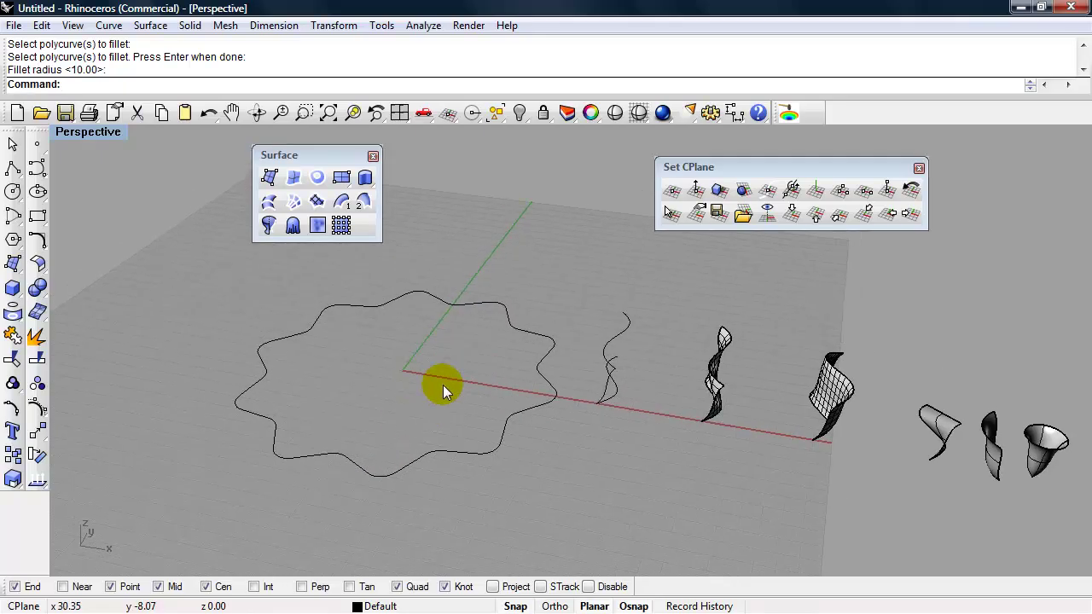
left_click(838, 214)
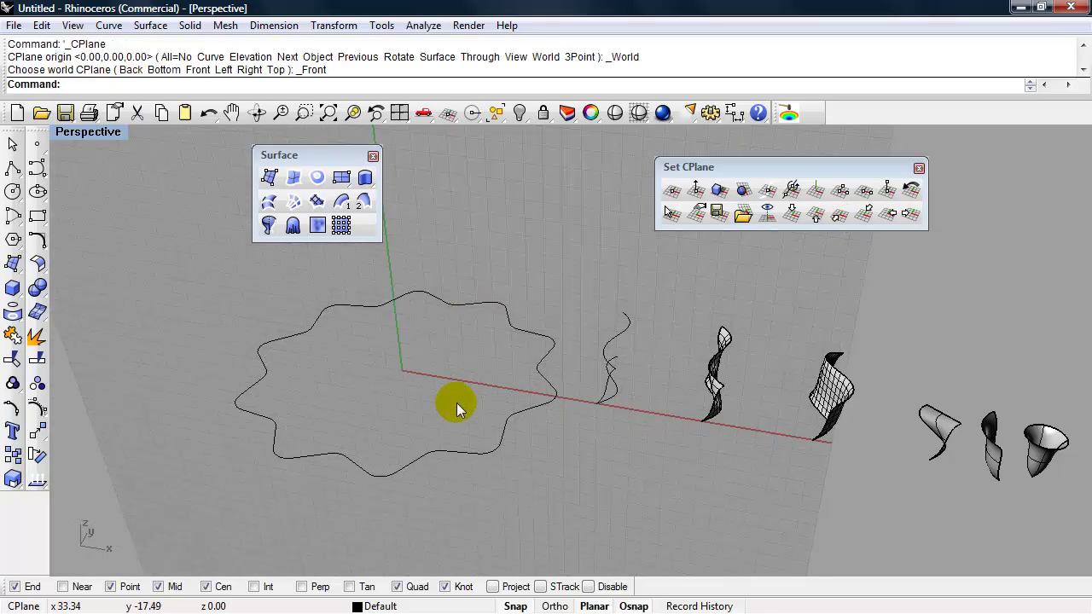
Step: Draw a four-point, degree 3 profile curve from about 70 units above the origin, bulging outward and ending at the star's corner on the X axis
scroll(456, 401, "up", 2)
right_click_drag(474, 337, 435, 282)
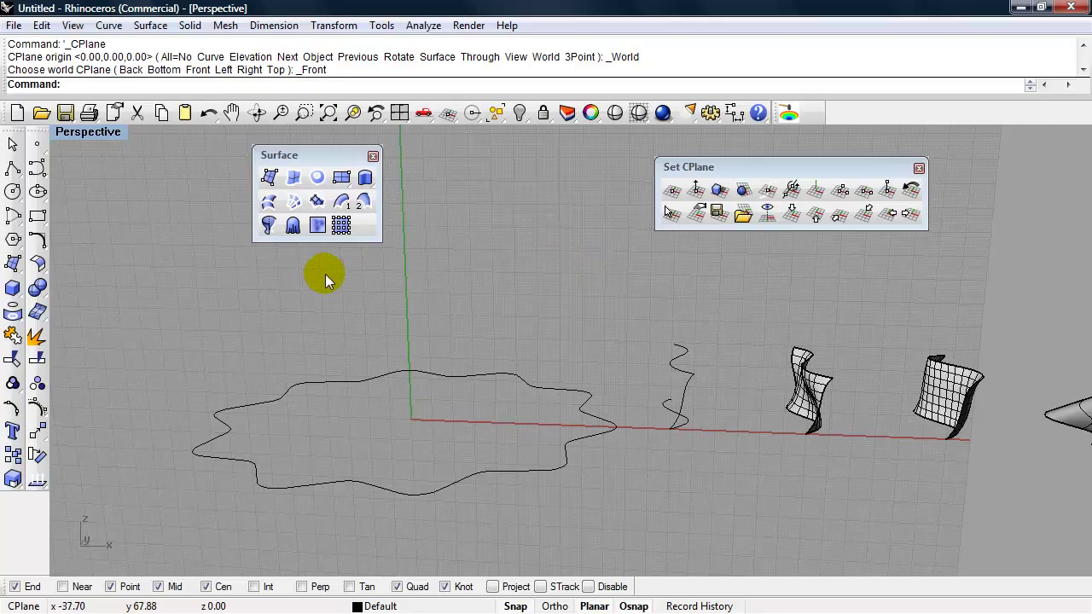
left_click(37, 170)
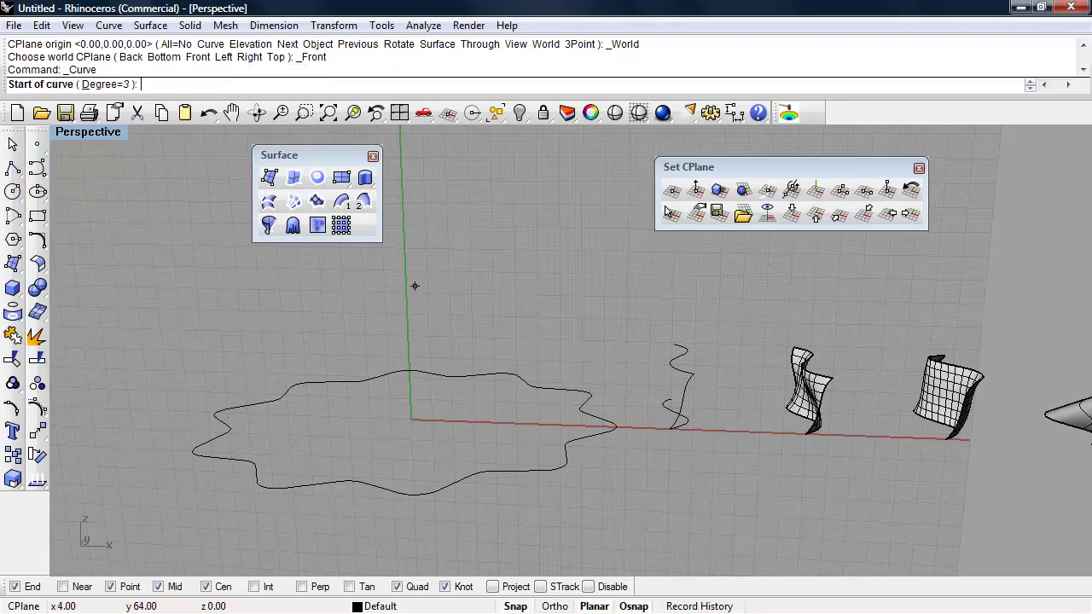
scroll(406, 270, "up", 2)
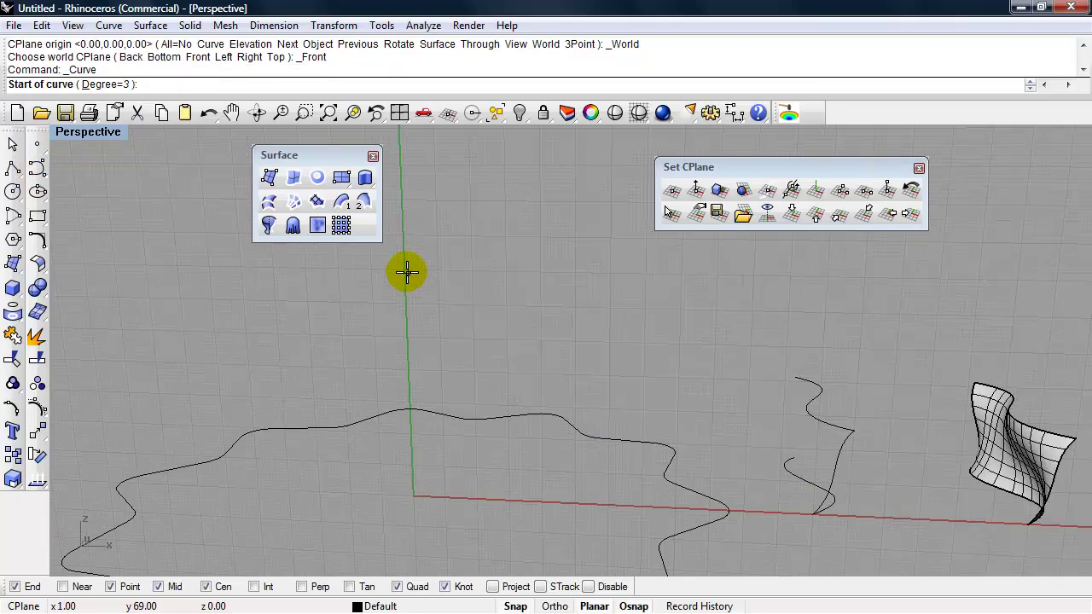
left_click(404, 270)
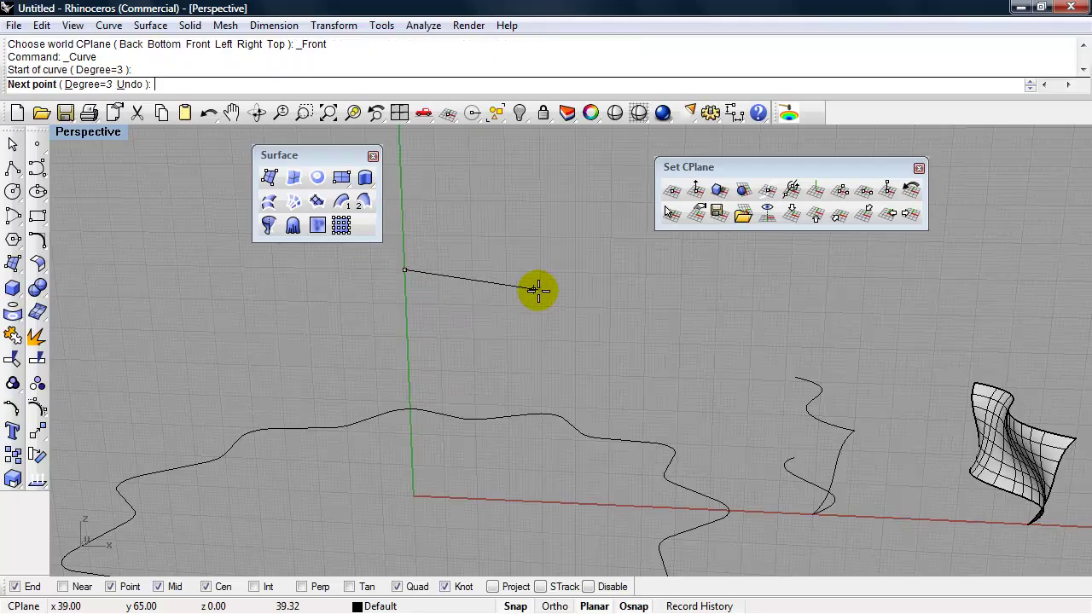
left_click(606, 276)
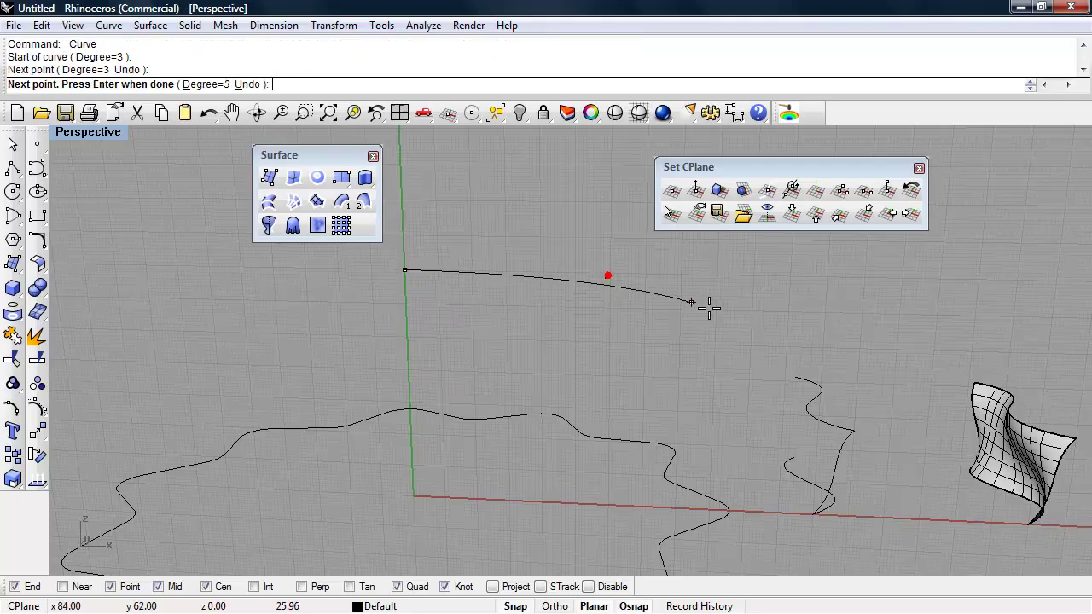
left_click(861, 334)
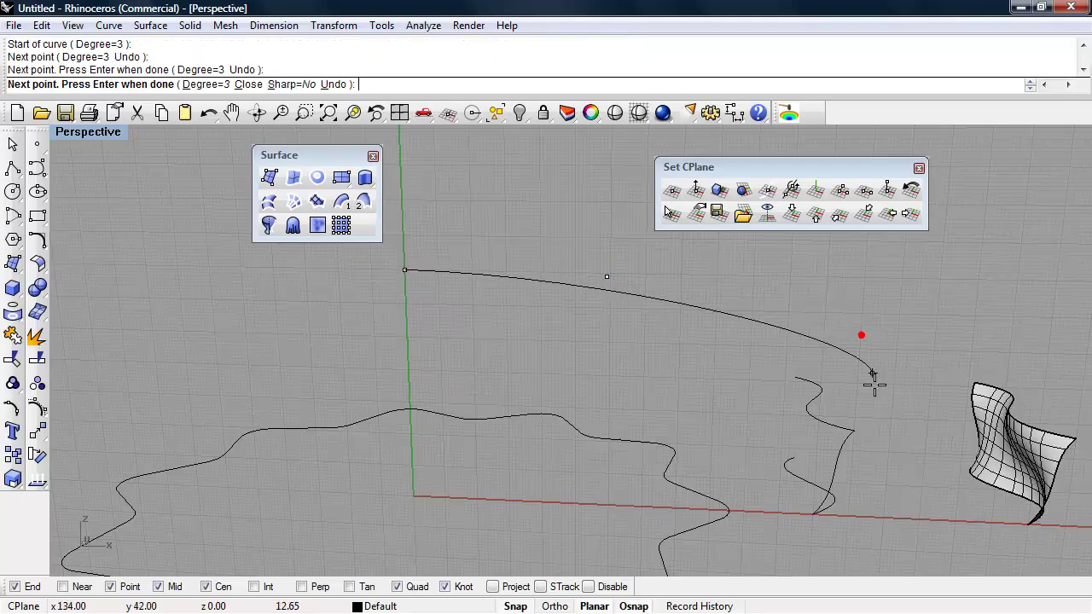
left_click(728, 511)
right_click(633, 495)
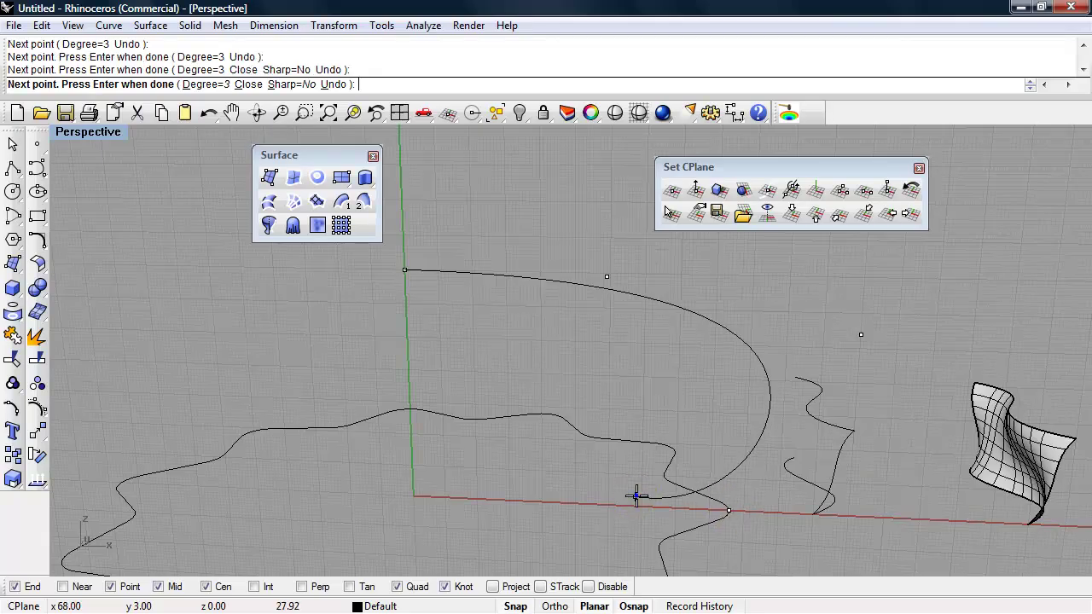
Step: Rail Revolve the profile curve along the star rail, with the axis running from the origin straight up the vertical axis
right_click_drag(578, 470, 251, 216)
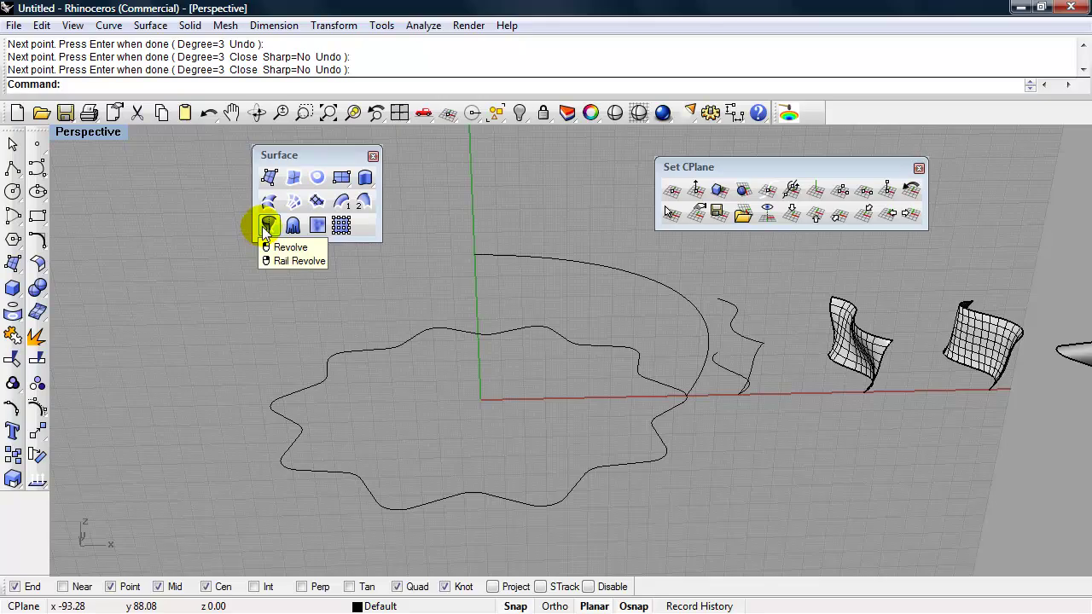
right_click(267, 226)
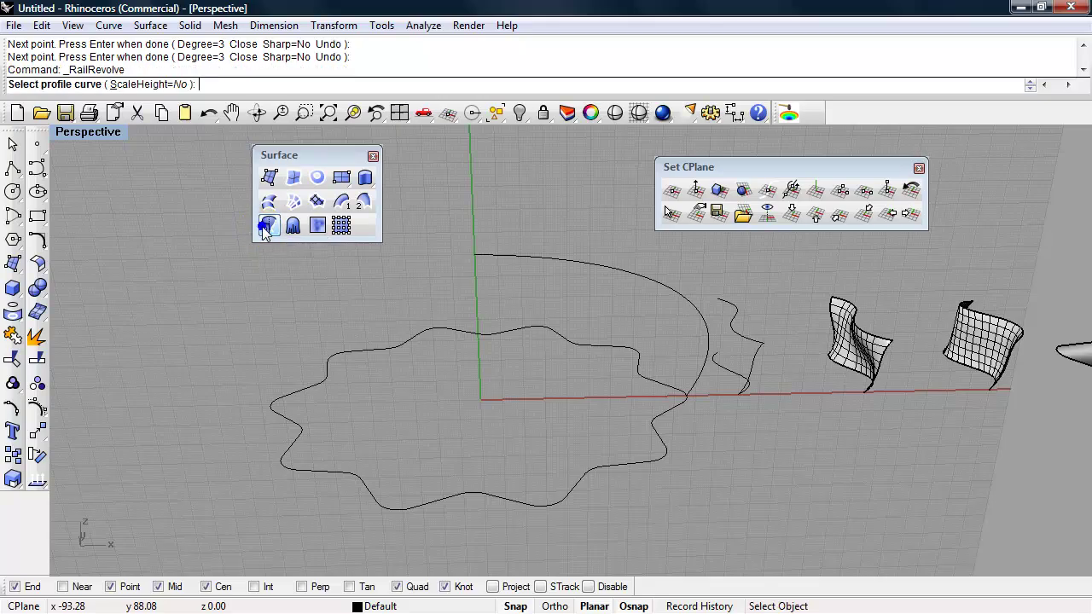
left_click(636, 274)
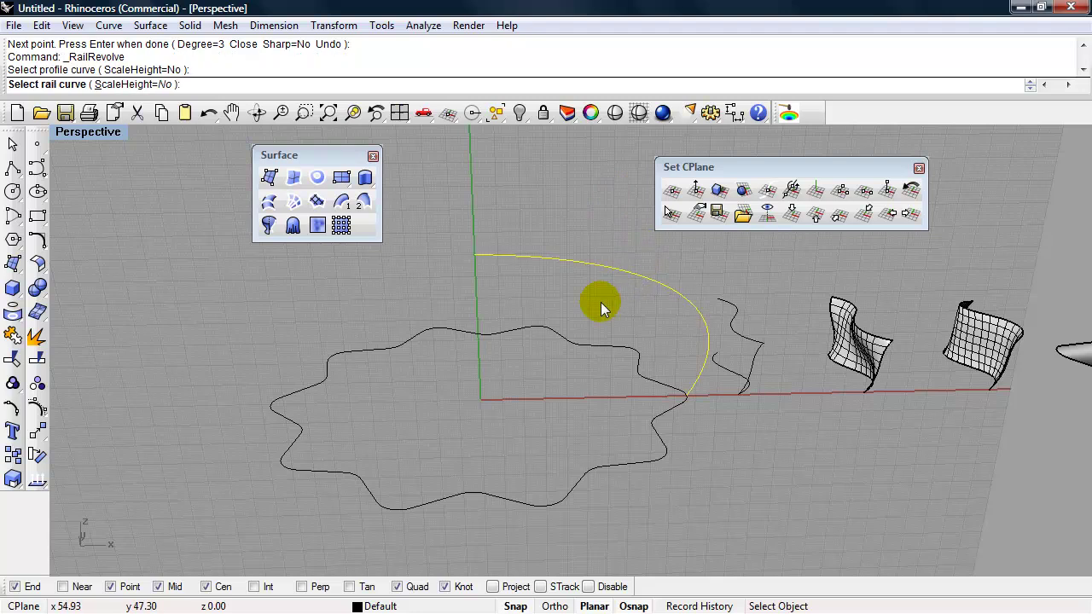
left_click(597, 347)
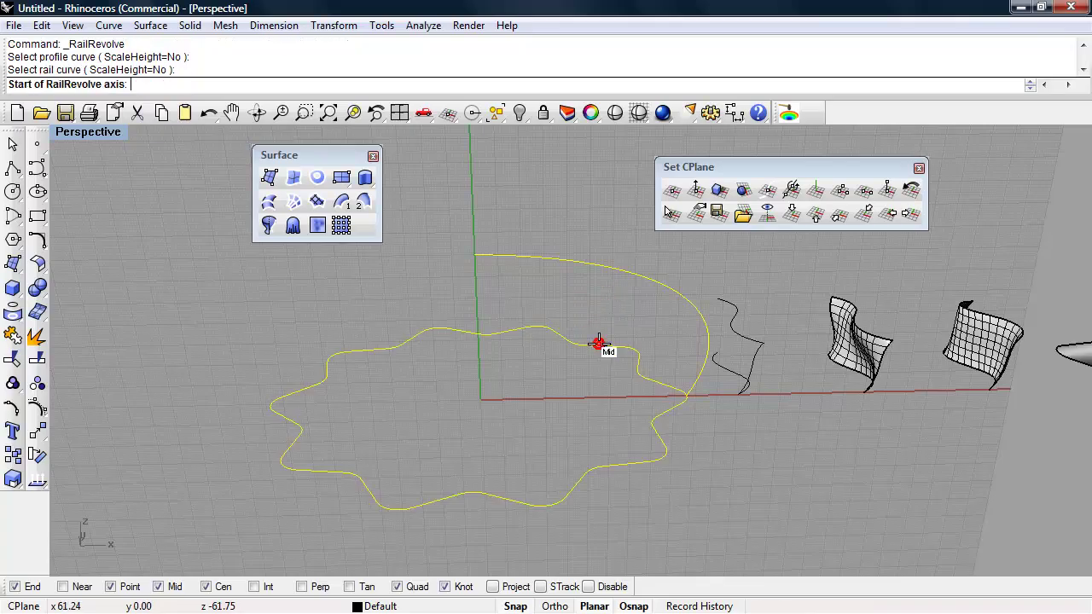
scroll(478, 405, "up", 3)
scroll(477, 406, "up", 2)
left_click(487, 373)
scroll(485, 373, "down", 1)
scroll(485, 373, "down", 3)
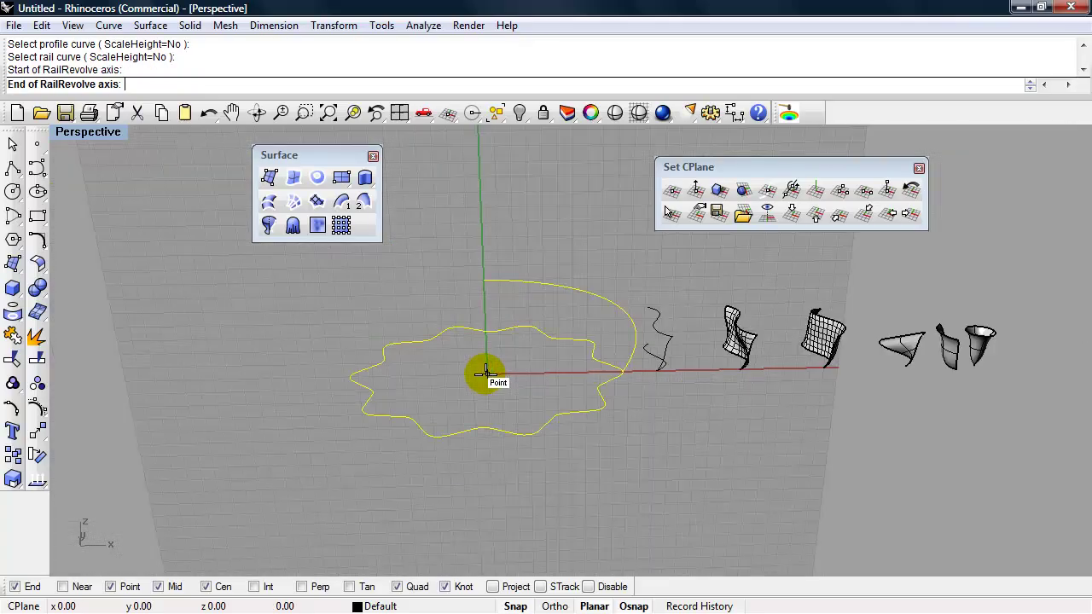
left_click(482, 197)
right_click_drag(476, 223, 597, 418)
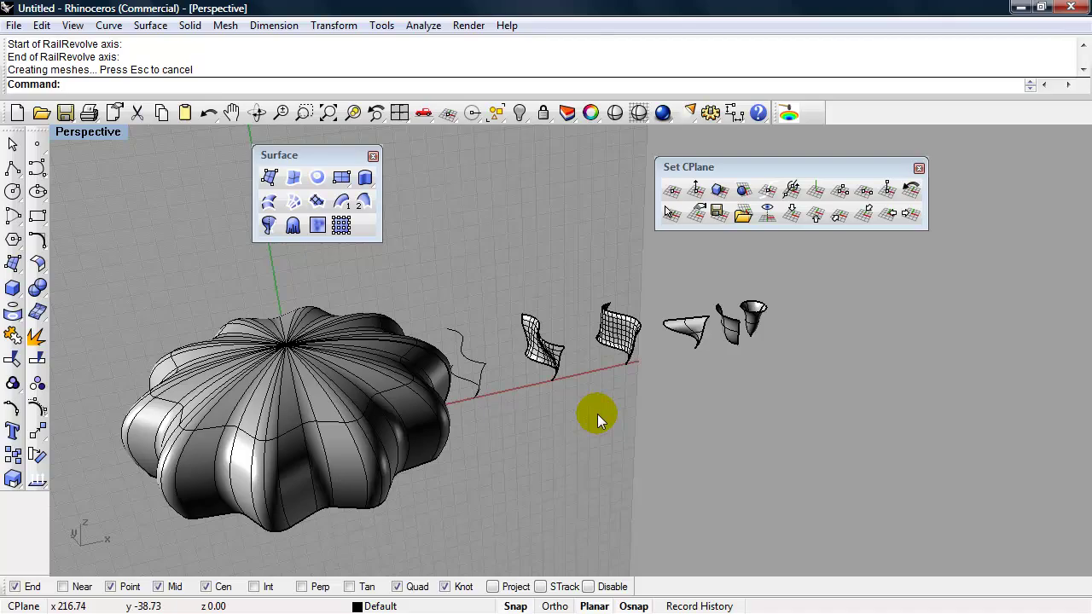